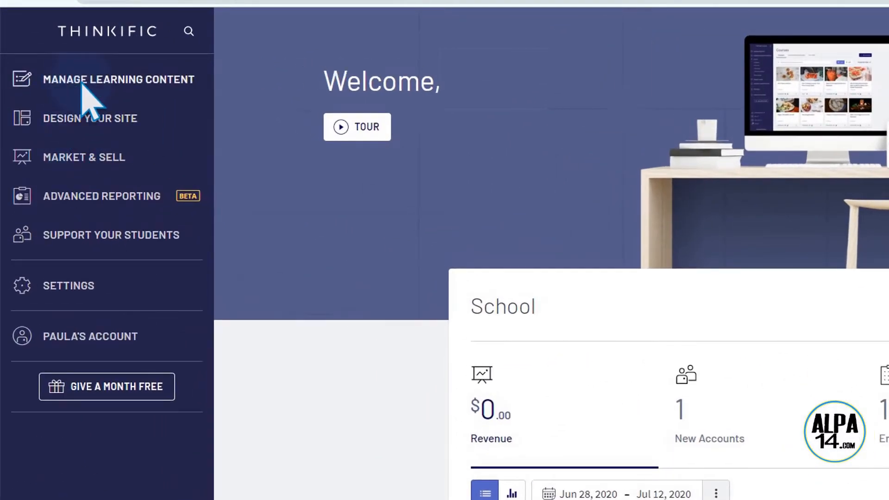
Step: Start a new course from the Blank template in the course management area
{"action": "left_click", "coordinate": [110, 85]}
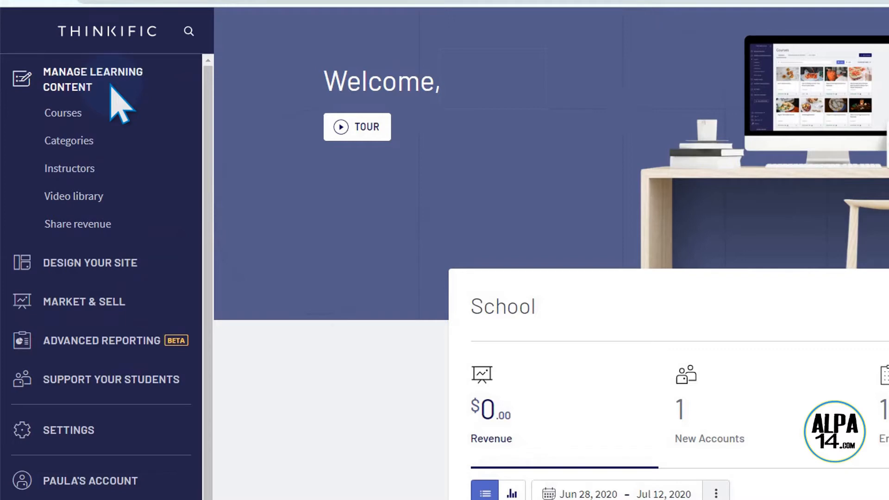
{"action": "left_click", "coordinate": [69, 112]}
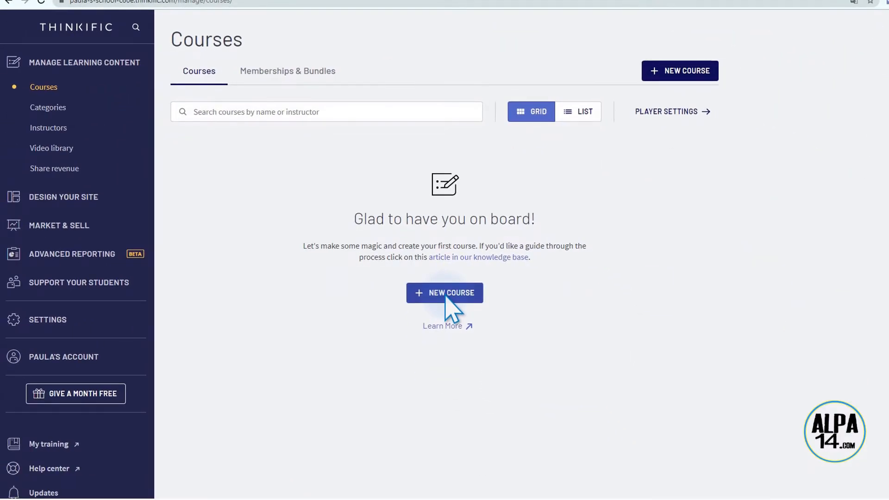
{"action": "left_click", "coordinate": [446, 298]}
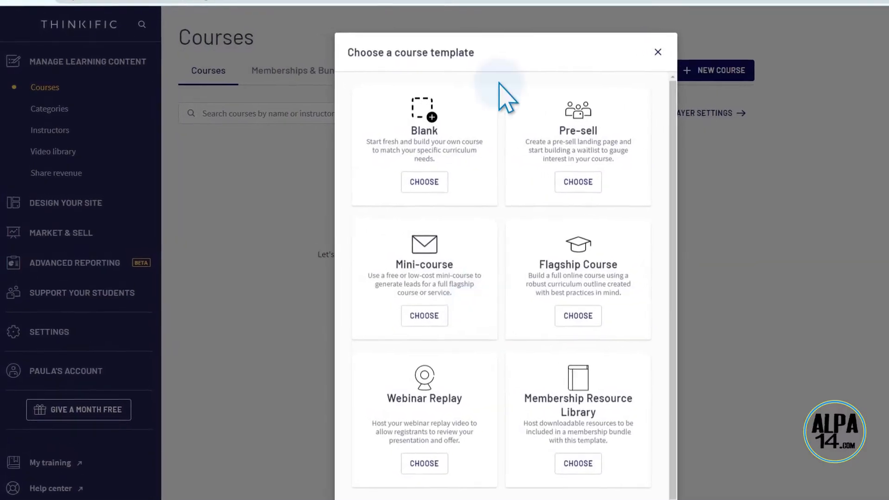
{"action": "left_click_drag", "start_coordinate": [477, 54], "coordinate": [346, 47]}
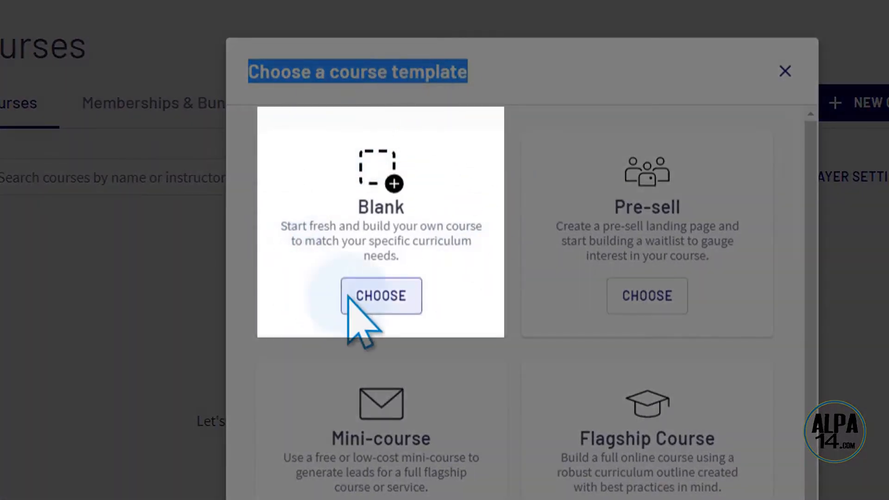
{"action": "left_click", "coordinate": [407, 204]}
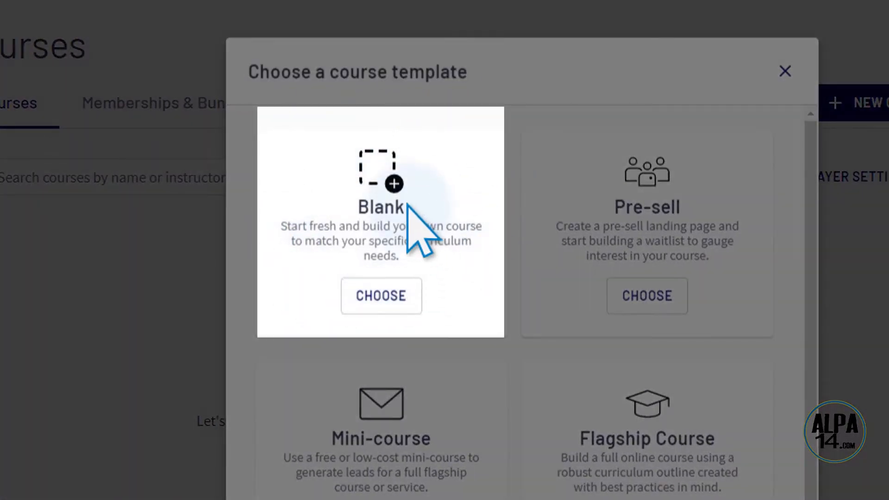
{"action": "left_click_drag", "start_coordinate": [406, 206], "coordinate": [350, 200]}
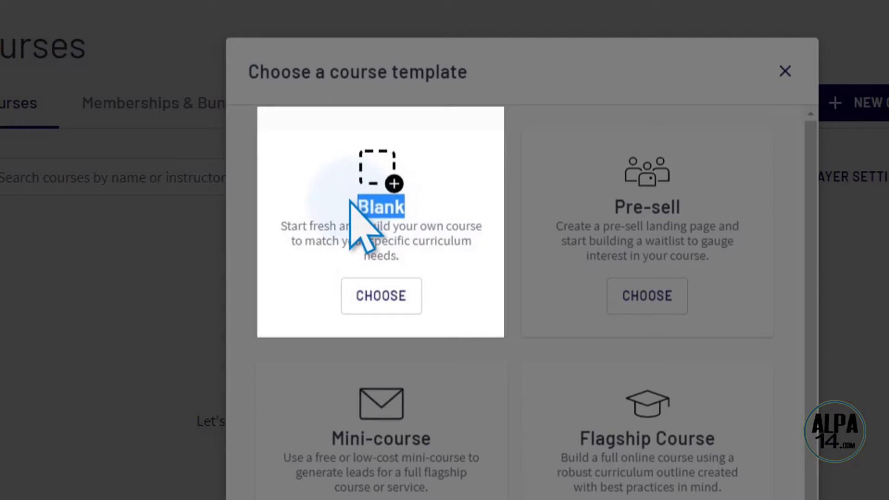
{"action": "left_click", "coordinate": [378, 300]}
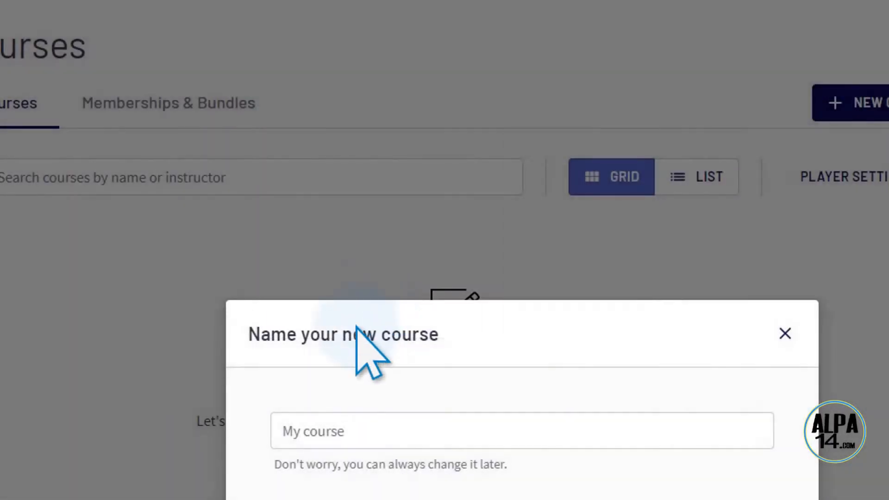
Step: Name the new course "My French lesson" and create it
{"action": "left_click", "coordinate": [338, 426]}
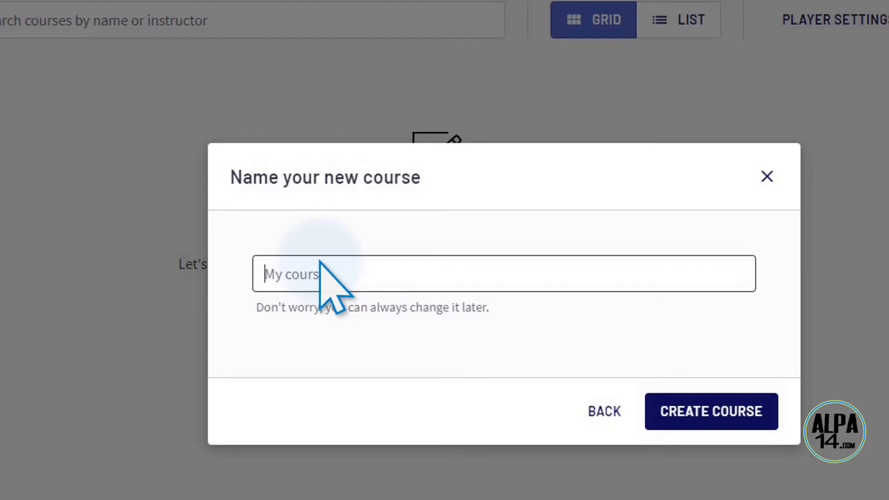
{"action": "type", "text": "My French lesson"}
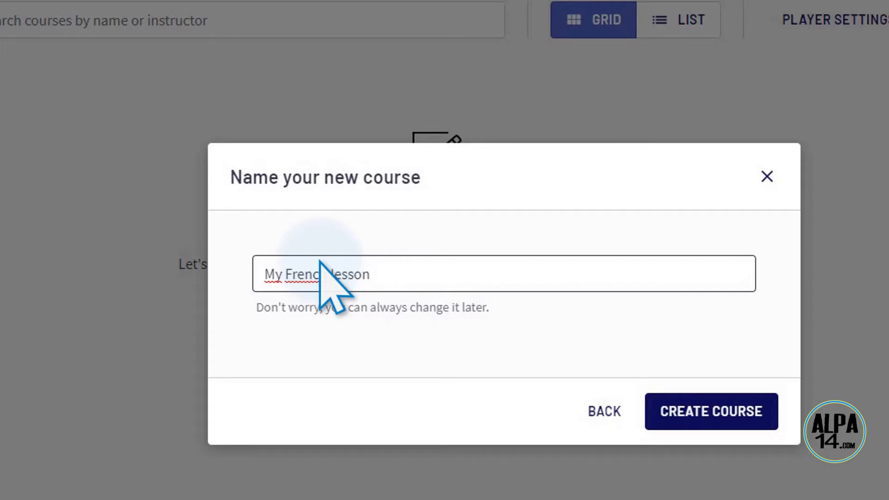
{"action": "left_click", "coordinate": [706, 423]}
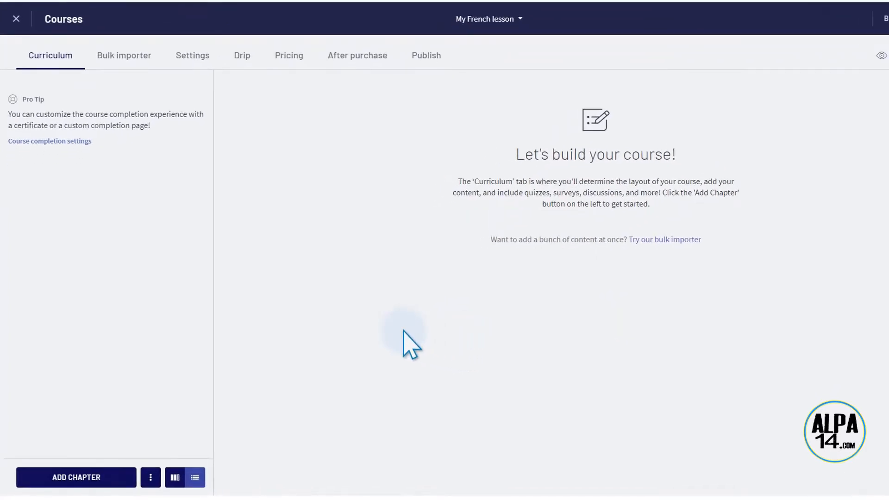
Step: Add a chapter titled "Presentation" to the course curriculum and save it
{"action": "left_click", "coordinate": [72, 479]}
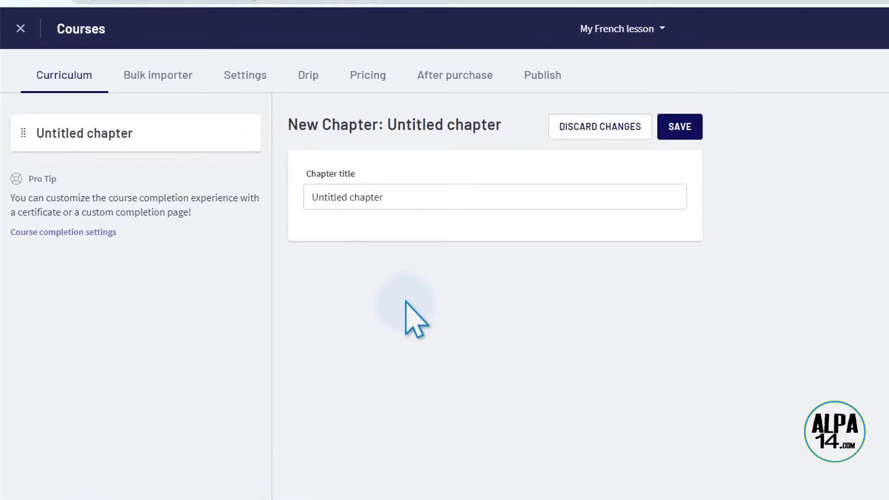
{"action": "left_click", "coordinate": [391, 191]}
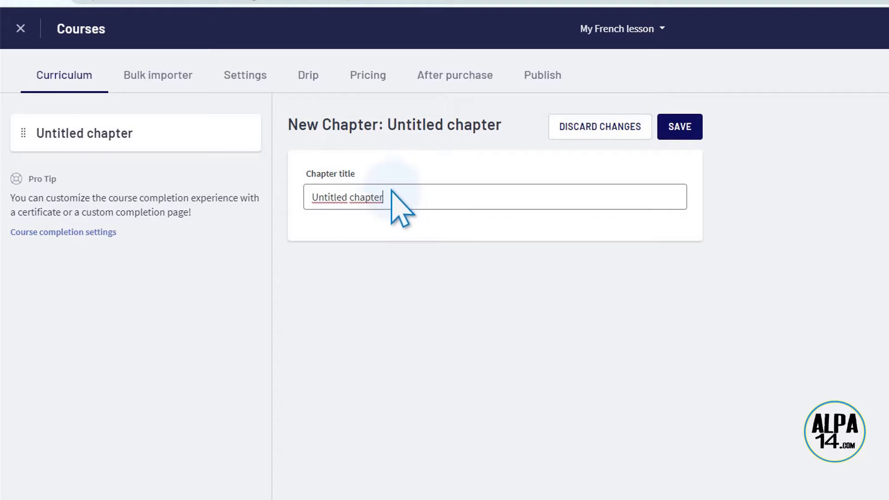
{"action": "key", "text": "BackSpace"}
{"action": "key", "text": "BackSpace"}
{"action": "key", "text": "BackSpace"}
{"action": "key", "text": "BackSpace"}
{"action": "key", "text": "BackSpace"}
{"action": "key", "text": "BackSpace"}
{"action": "key", "text": "BackSpace"}
{"action": "key", "text": "BackSpace"}
{"action": "key", "text": "BackSpace"}
{"action": "key", "text": "BackSpace"}
{"action": "key", "text": "BackSpace"}
{"action": "key", "text": "BackSpace"}
{"action": "key", "text": "BackSpace"}
{"action": "key", "text": "BackSpace"}
{"action": "key", "text": "BackSpace"}
{"action": "key", "text": "BackSpace"}
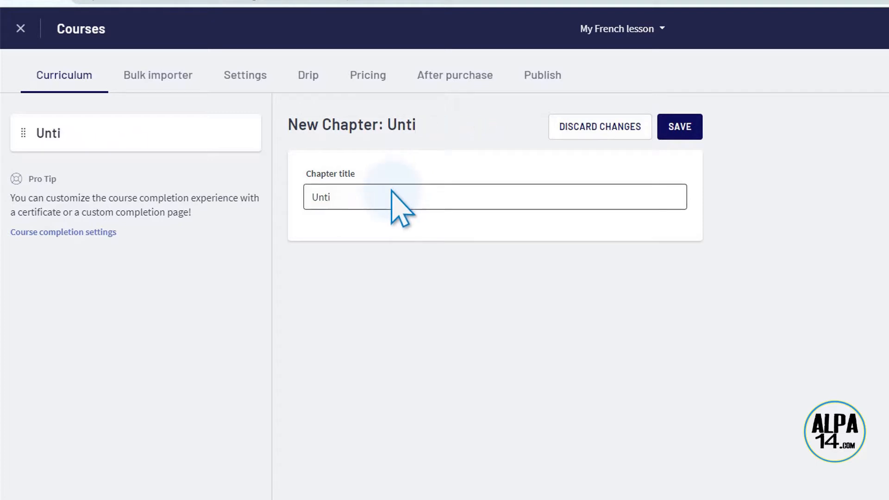
{"action": "type", "text": "Pres"}
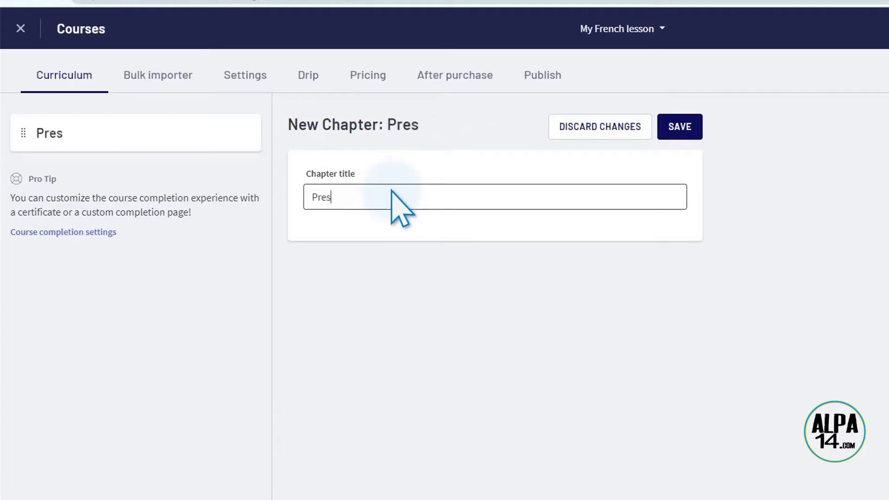
{"action": "type", "text": "entation"}
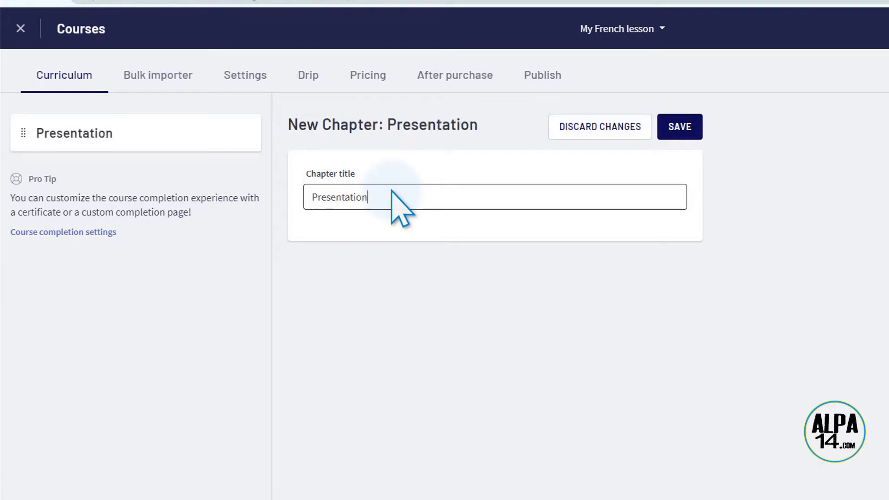
{"action": "left_click", "coordinate": [680, 127]}
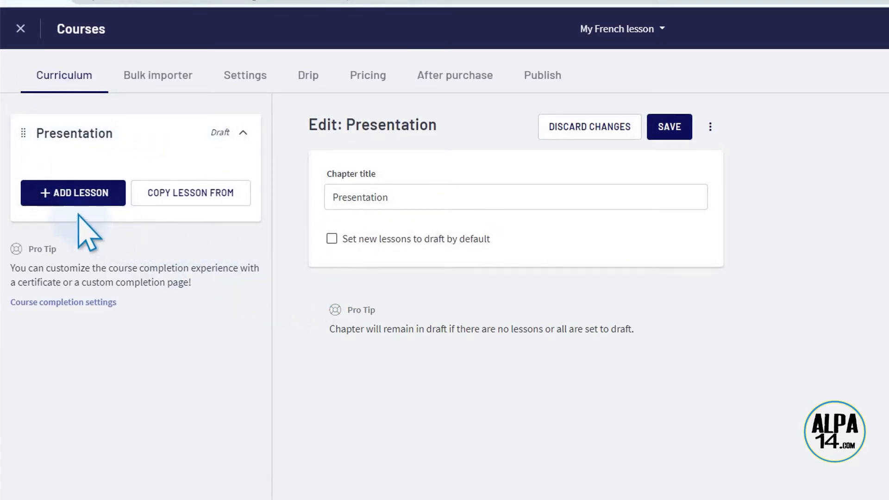
Step: Add a video lesson to the Presentation chapter and title it "Your teacher"
{"action": "left_click", "coordinate": [61, 183]}
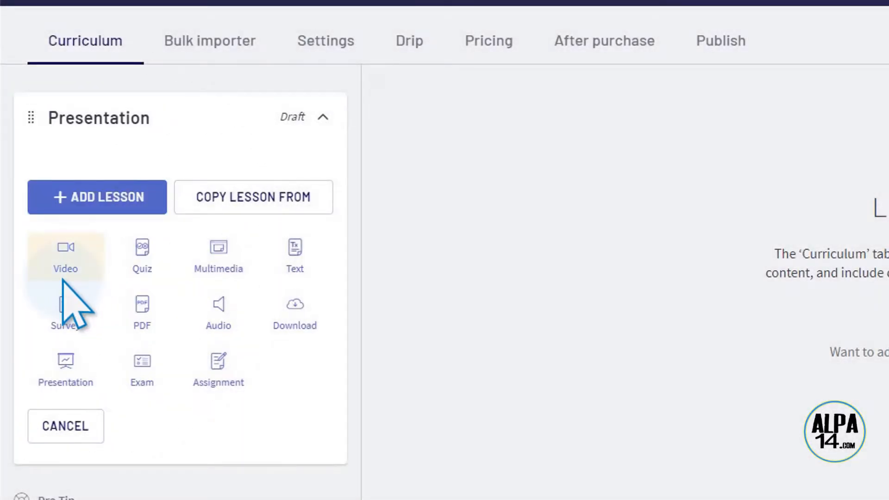
{"action": "left_click", "coordinate": [64, 266]}
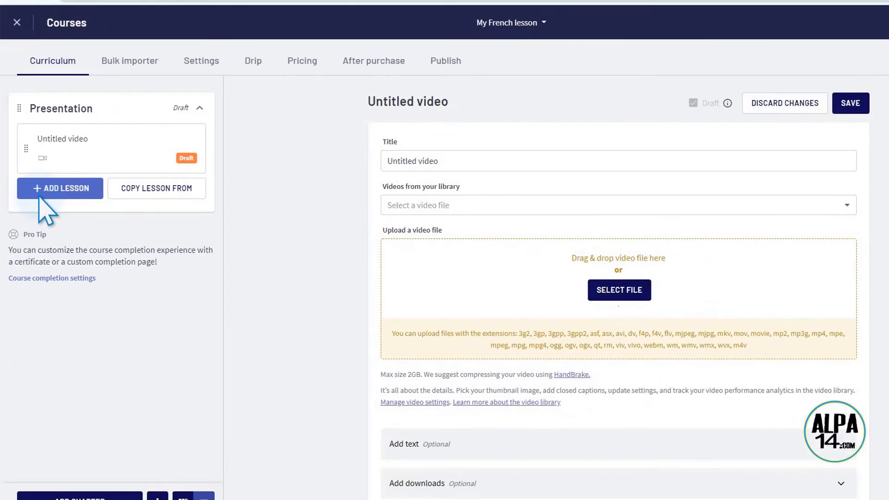
{"action": "left_click", "coordinate": [442, 161]}
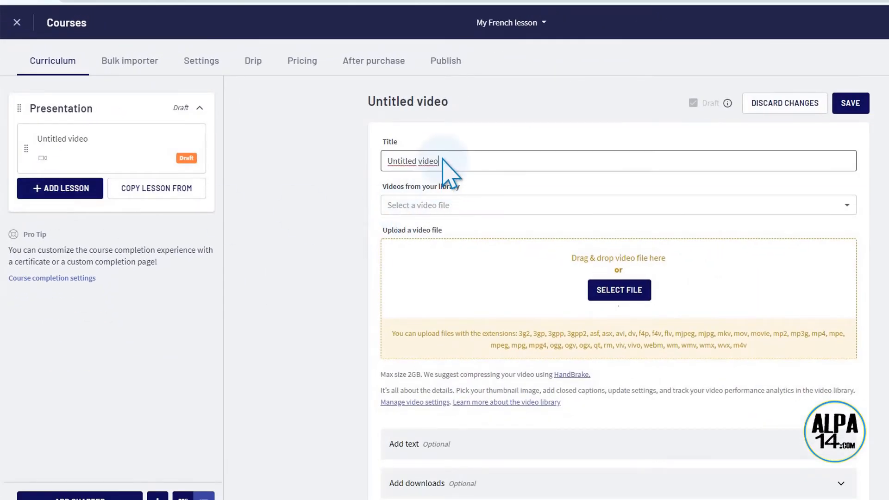
{"action": "key", "text": "BackSpace"}
{"action": "key", "text": "BackSpace"}
{"action": "key", "text": "BackSpace"}
{"action": "key", "text": "BackSpace"}
{"action": "key", "text": "BackSpace"}
{"action": "key", "text": "BackSpace"}
{"action": "key", "text": "BackSpace"}
{"action": "key", "text": "BackSpace"}
{"action": "key", "text": "BackSpace"}
{"action": "key", "text": "BackSpace"}
{"action": "key", "text": "BackSpace"}
{"action": "key", "text": "BackSpace"}
{"action": "key", "text": "BackSpace"}
{"action": "key", "text": "BackSpace"}
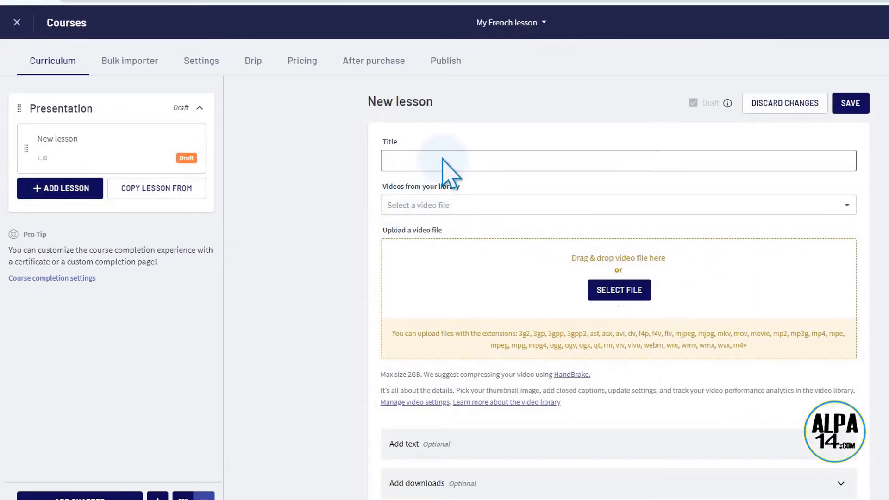
{"action": "type", "text": "You"}
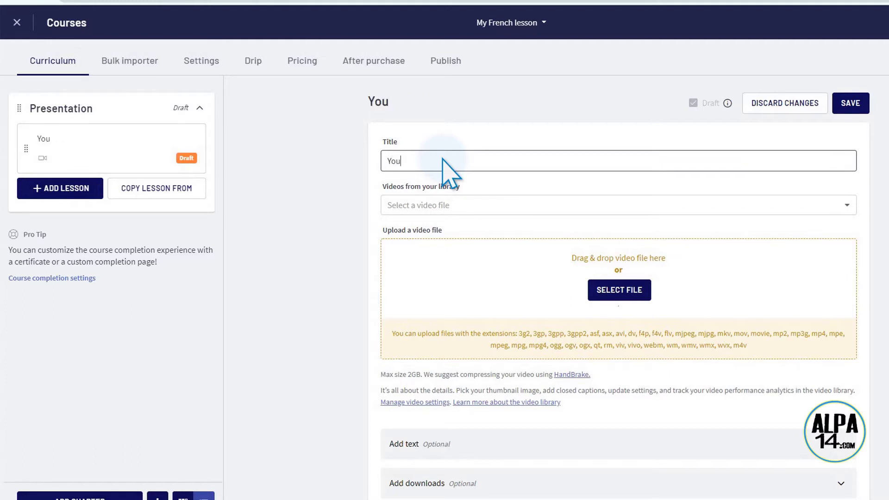
{"action": "type", "text": "r teacher"}
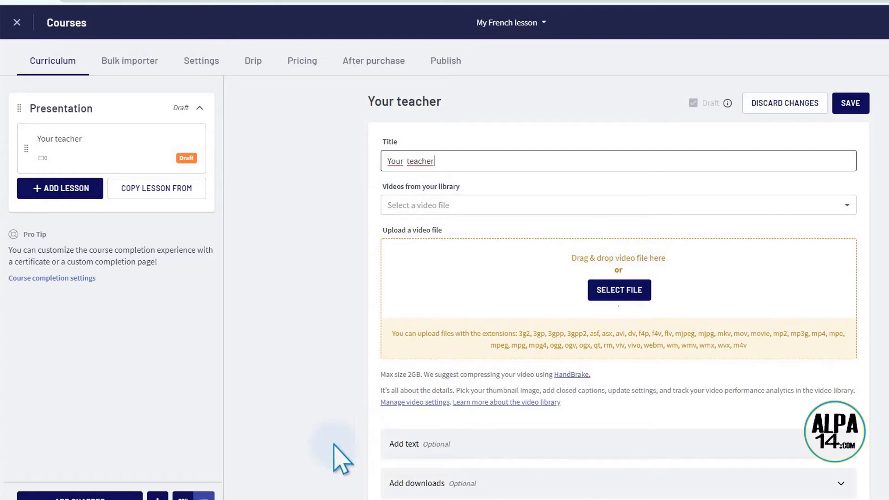
Step: Upload the video file Intro~1.mp4 from the Tuto Thinkific folder to the lesson
{"action": "left_click", "coordinate": [160, 499]}
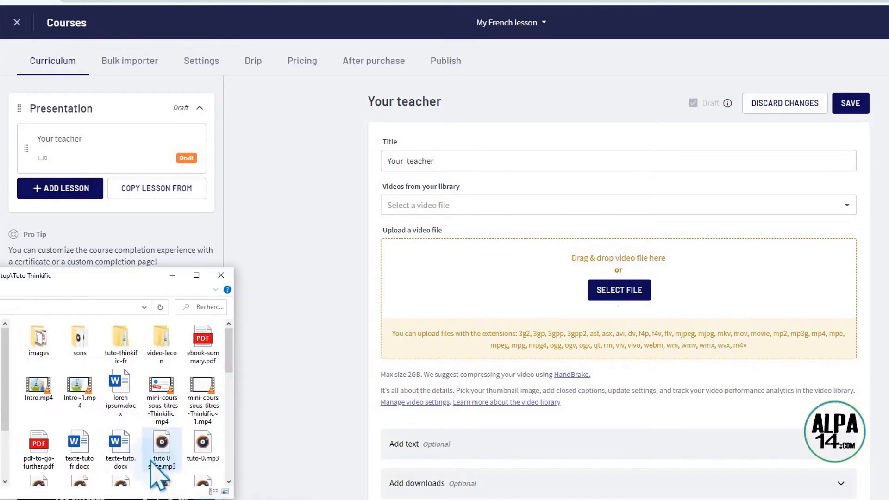
{"action": "left_click", "coordinate": [81, 392]}
{"action": "left_click_drag", "start_coordinate": [82, 394], "coordinate": [610, 315]}
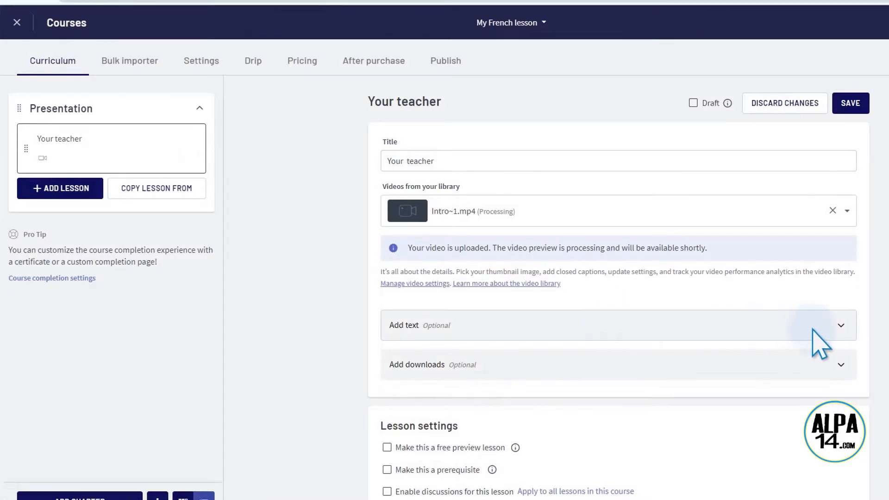
Step: Add optional lesson text reading "Welcome" followed by a Lorem ipsum paragraph, and save the lesson
{"action": "left_click", "coordinate": [838, 326]}
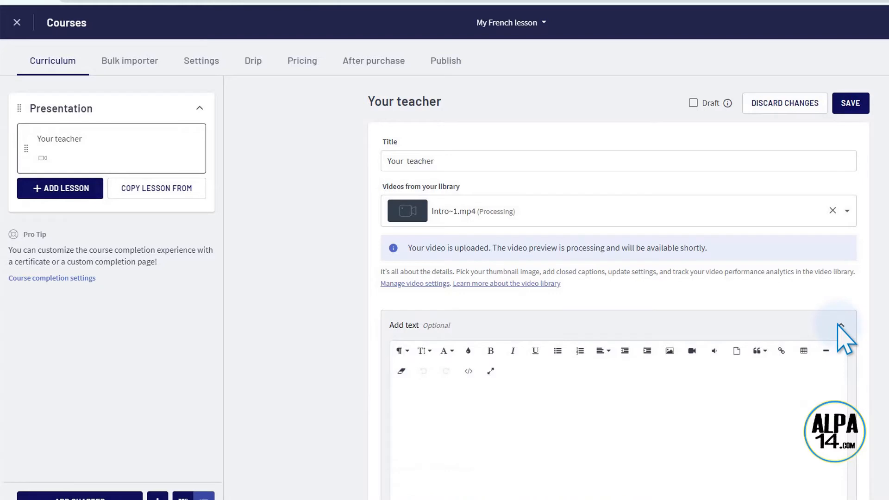
{"action": "scroll", "coordinate": [618, 287], "scroll_direction": "down", "scroll_amount": 3}
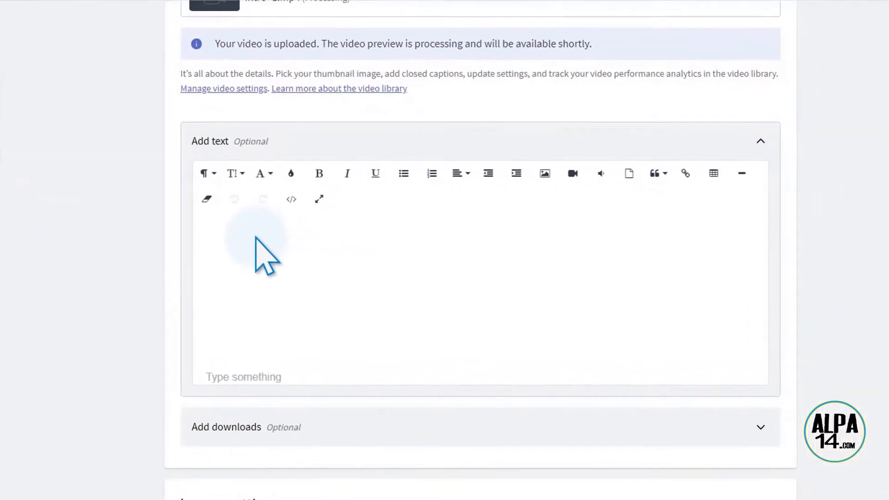
{"action": "left_click", "coordinate": [440, 262]}
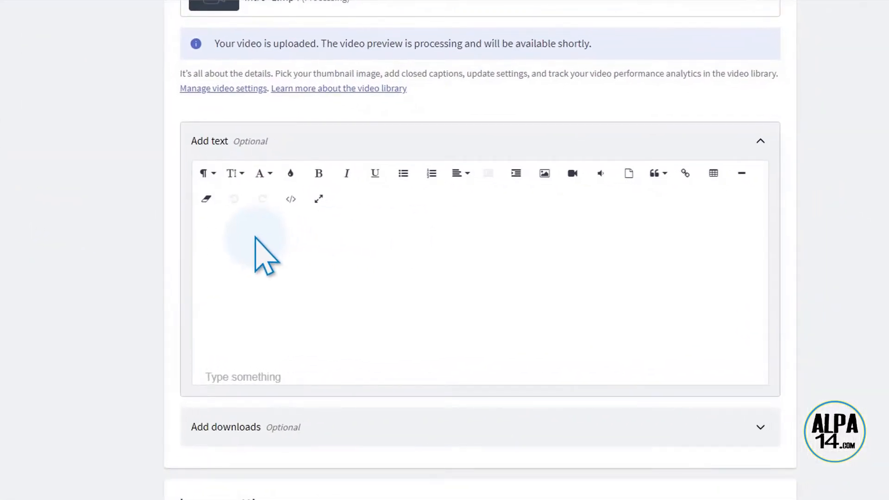
{"action": "type", "text": "Welcome"}
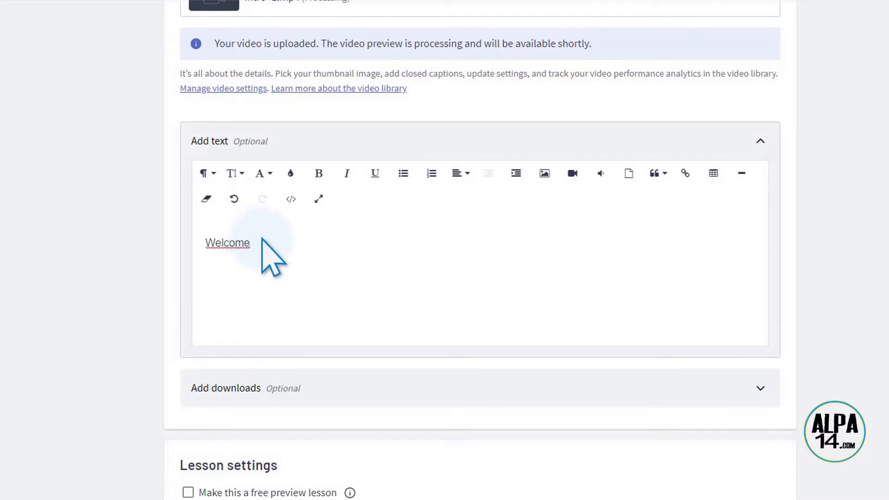
{"action": "type", "text": "Lorem ipsum dolor sit amet, consectetur adipiscing elit, sed do eiusmod tempor incididunt ut labore et dolore magna aliqua. Ut enim ad minim veniam, quis nostrud exercitation ullamco laboris nisi ut aliquip ex ea commodo consequat. Duis aute irure dolor in reprehenderit in voluptate velit esse cillum dolore eu fugiat nulla pariatur. Excepteur sint occaecat cupidatat non proident, sunt in culpa qui officia deserunt mollit anim id est laborum."}
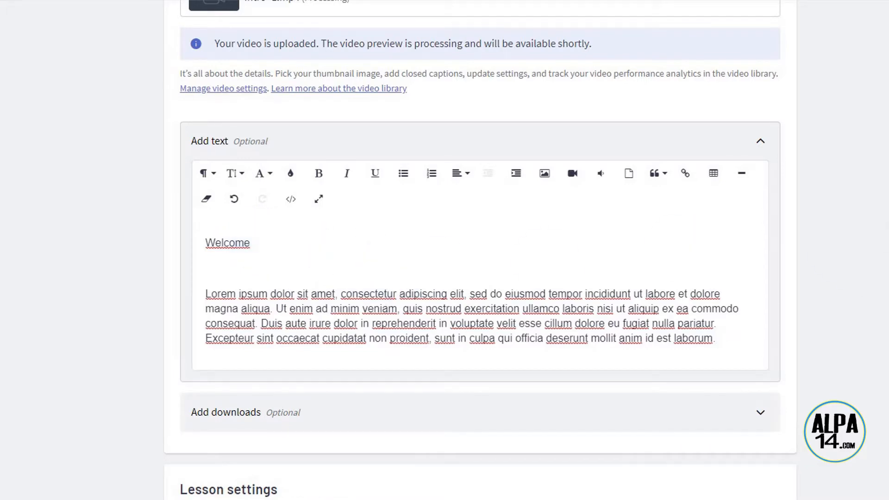
{"action": "scroll", "coordinate": [481, 250], "scroll_direction": "down", "scroll_amount": 2}
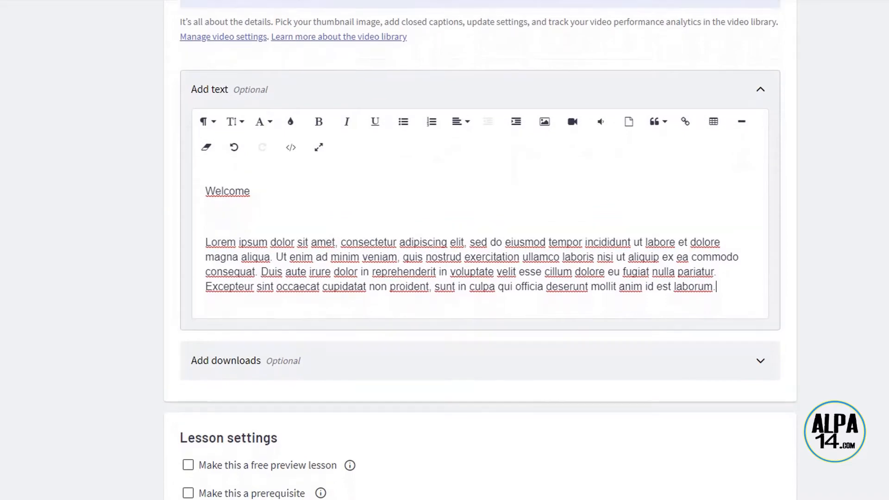
{"action": "scroll", "coordinate": [481, 250], "scroll_direction": "up", "scroll_amount": 5}
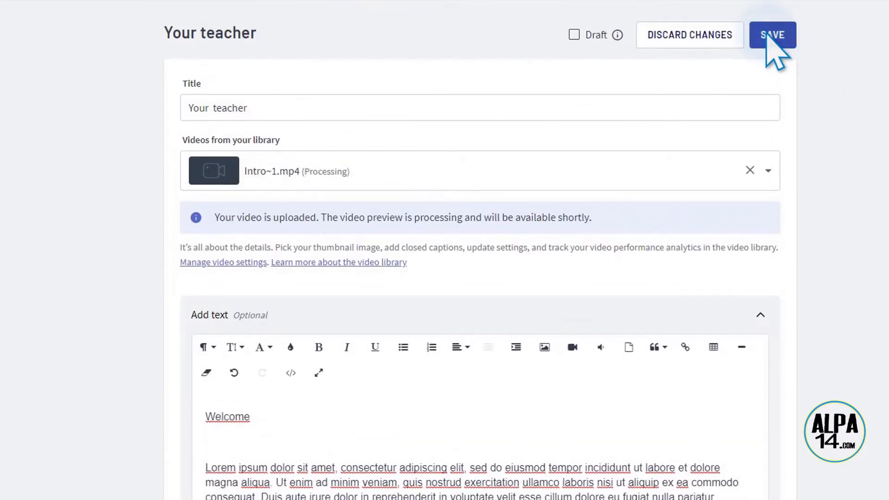
{"action": "left_click", "coordinate": [767, 36]}
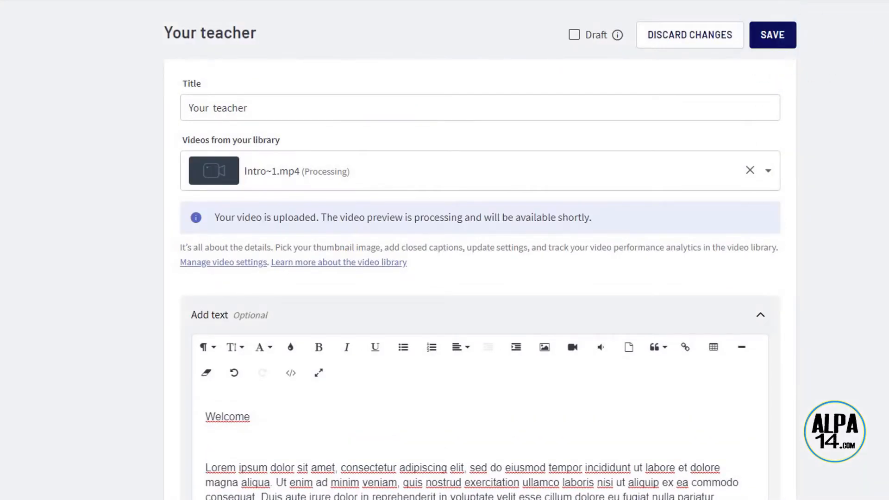
Step: Make the "Your teacher" lesson a free preview and a prerequisite in its lesson settings
{"action": "scroll", "coordinate": [480, 250], "scroll_direction": "down", "scroll_amount": 6}
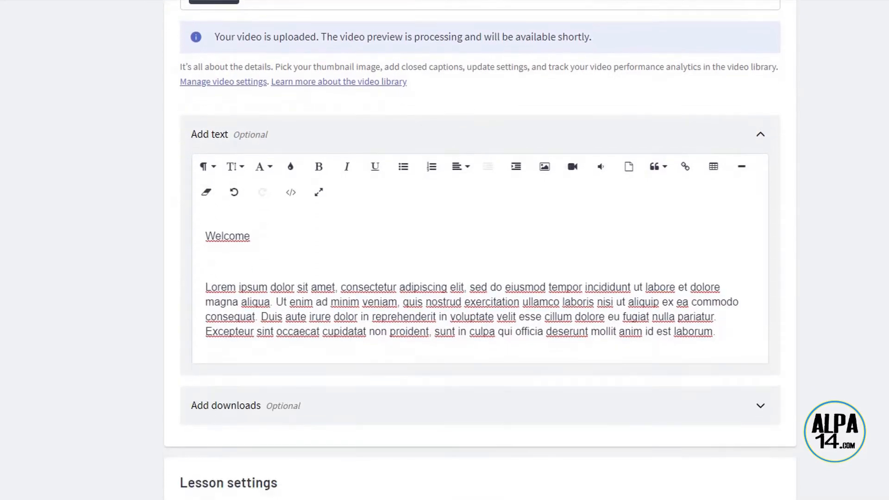
{"action": "scroll", "coordinate": [480, 250], "scroll_direction": "down", "scroll_amount": 2}
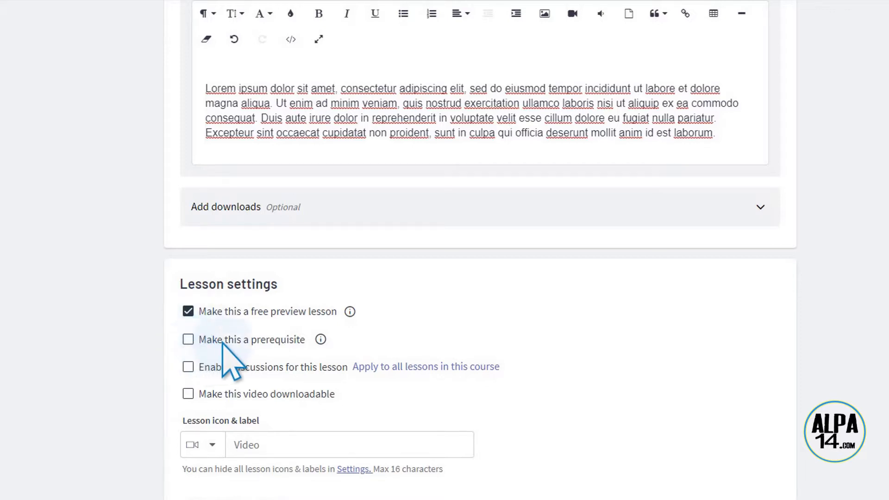
{"action": "left_click", "coordinate": [182, 343]}
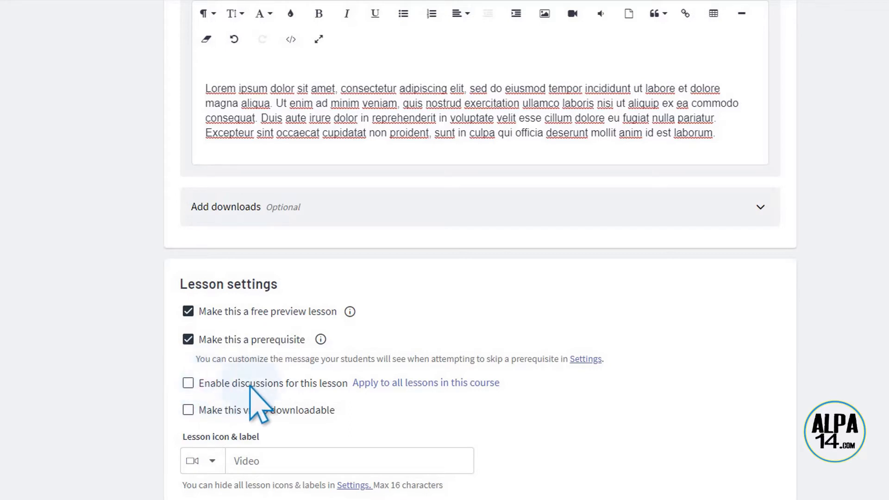
Step: Enable discussions for the "Your teacher" lesson and make its video downloadable
{"action": "left_click", "coordinate": [185, 386]}
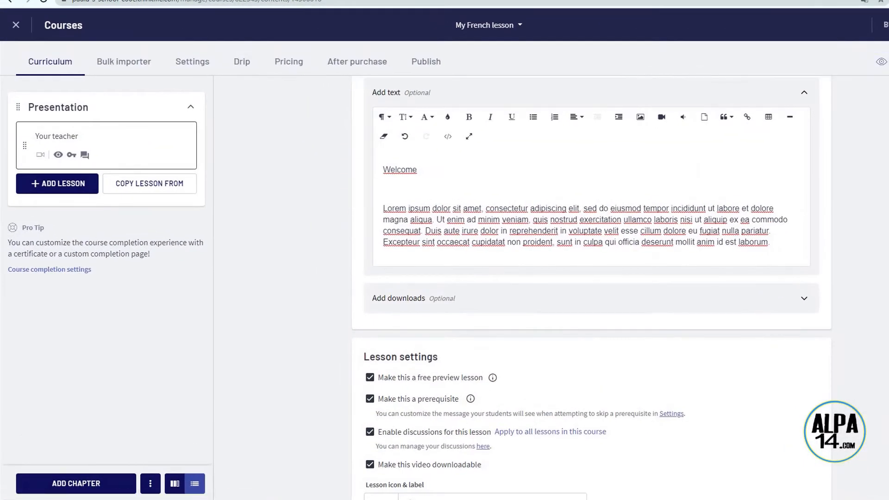
{"action": "scroll", "coordinate": [589, 204], "scroll_direction": "up", "scroll_amount": 4}
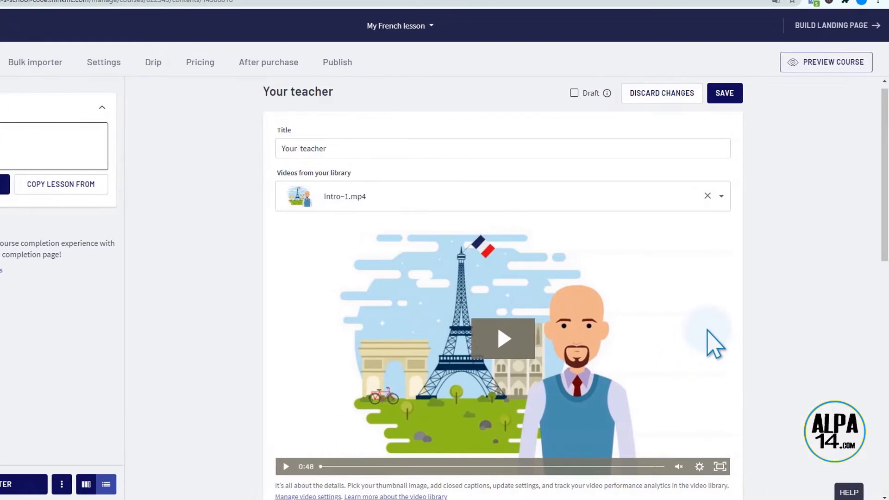
Step: Preview the course, look through the "Your teacher" lesson as a student sees it, and return to the course editor
{"action": "left_click", "coordinate": [820, 58]}
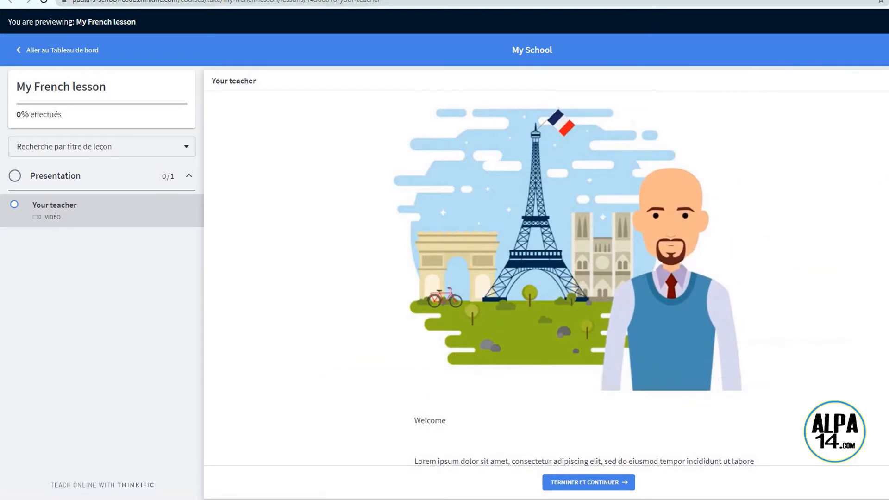
{"action": "scroll", "coordinate": [546, 278], "scroll_direction": "down", "scroll_amount": 2}
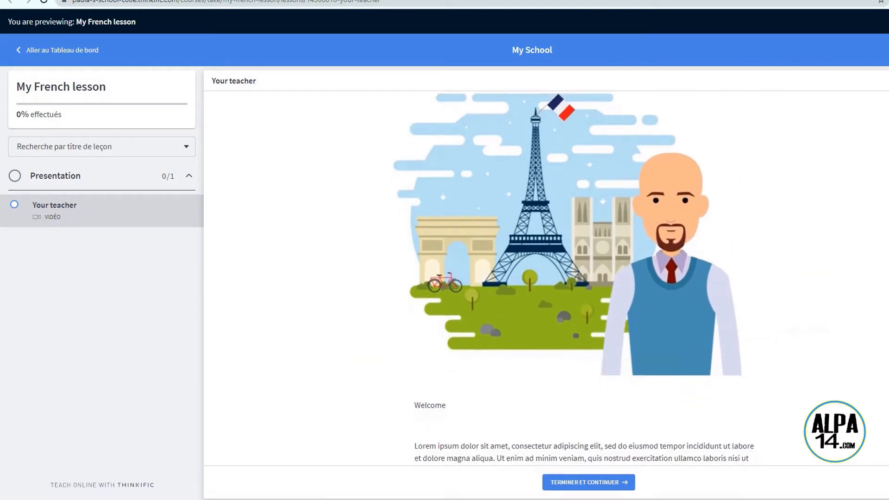
{"action": "scroll", "coordinate": [533, 353], "scroll_direction": "down", "scroll_amount": 3}
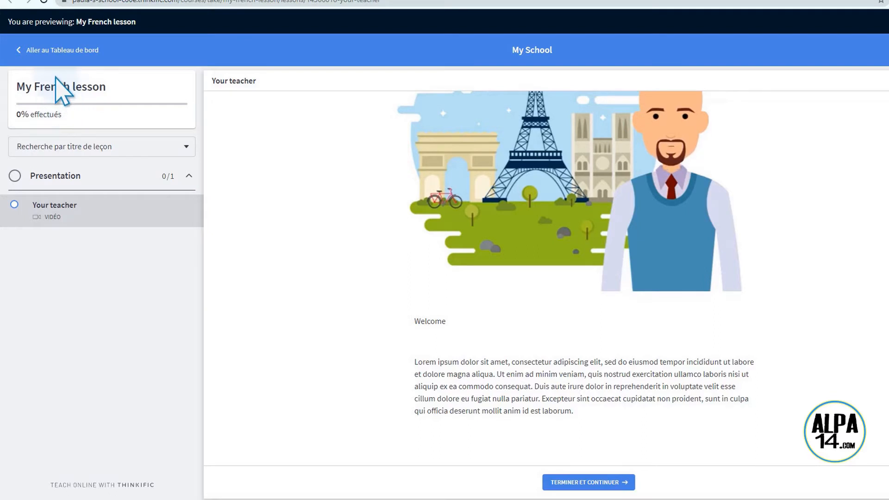
{"action": "left_click", "coordinate": [50, 0]}
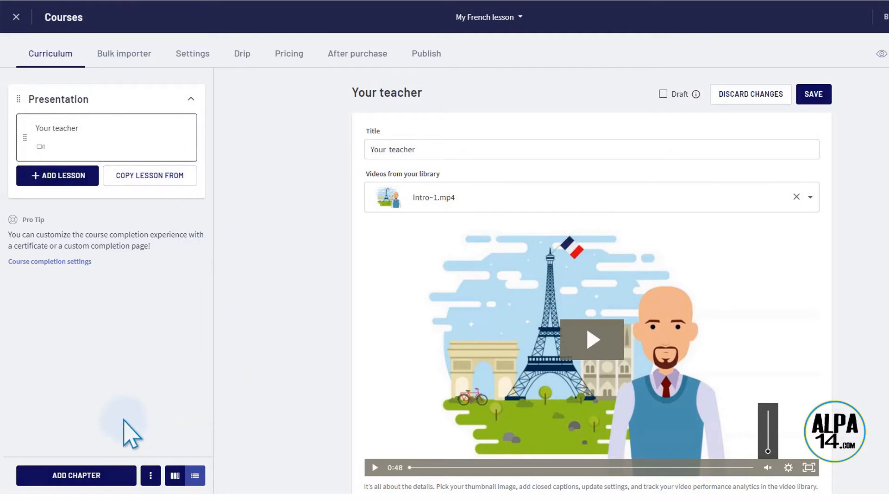
Step: Add a second chapter to the course, title it "Lesson 1", and save it
{"action": "left_click", "coordinate": [68, 478]}
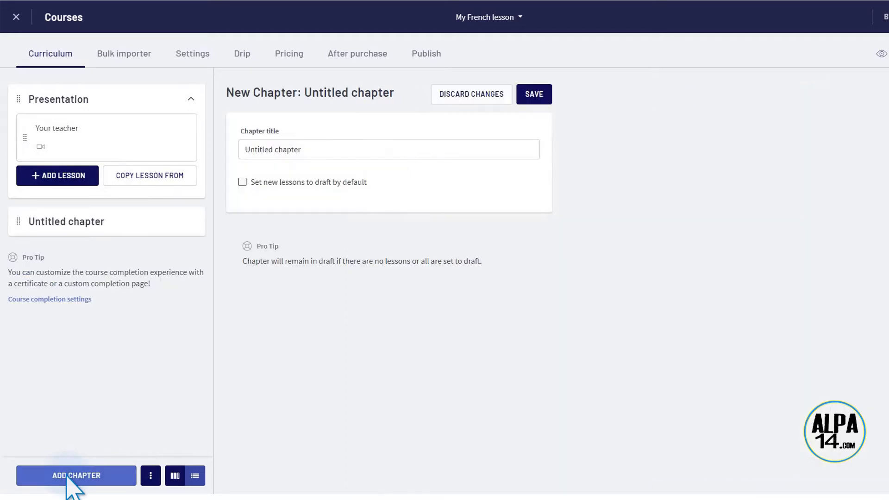
{"action": "left_click", "coordinate": [304, 149]}
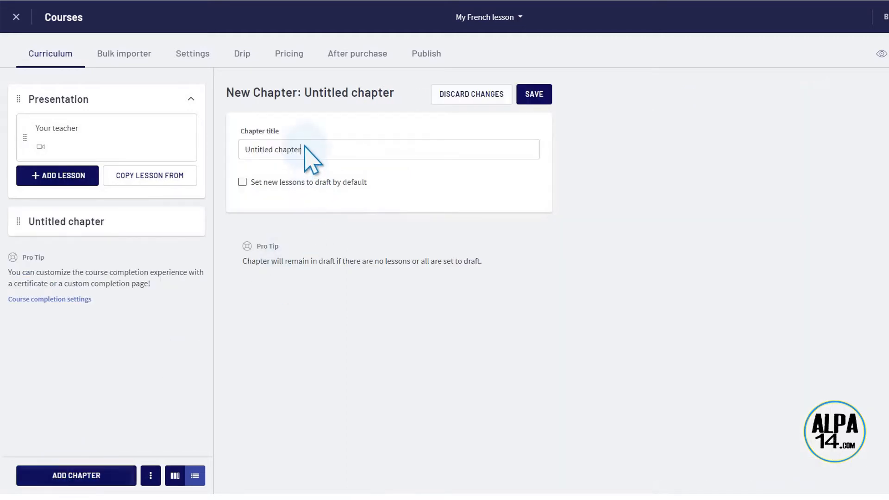
{"action": "key", "text": "BackSpace"}
{"action": "key", "text": "BackSpace"}
{"action": "key", "text": "BackSpace"}
{"action": "key", "text": "BackSpace"}
{"action": "key", "text": "BackSpace"}
{"action": "key", "text": "BackSpace"}
{"action": "key", "text": "BackSpace"}
{"action": "key", "text": "BackSpace"}
{"action": "key", "text": "BackSpace"}
{"action": "key", "text": "BackSpace"}
{"action": "key", "text": "BackSpace"}
{"action": "key", "text": "BackSpace"}
{"action": "key", "text": "BackSpace"}
{"action": "key", "text": "BackSpace"}
{"action": "key", "text": "BackSpace"}
{"action": "key", "text": "BackSpace"}
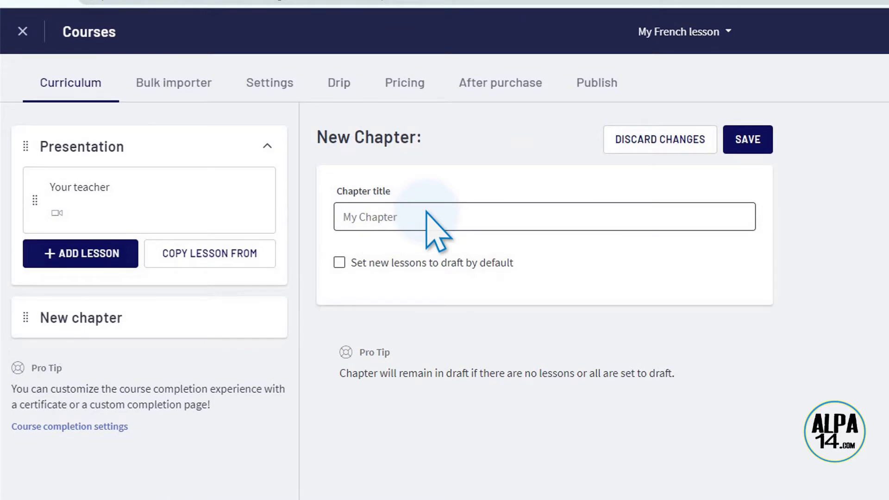
{"action": "type", "text": "Lesson 1"}
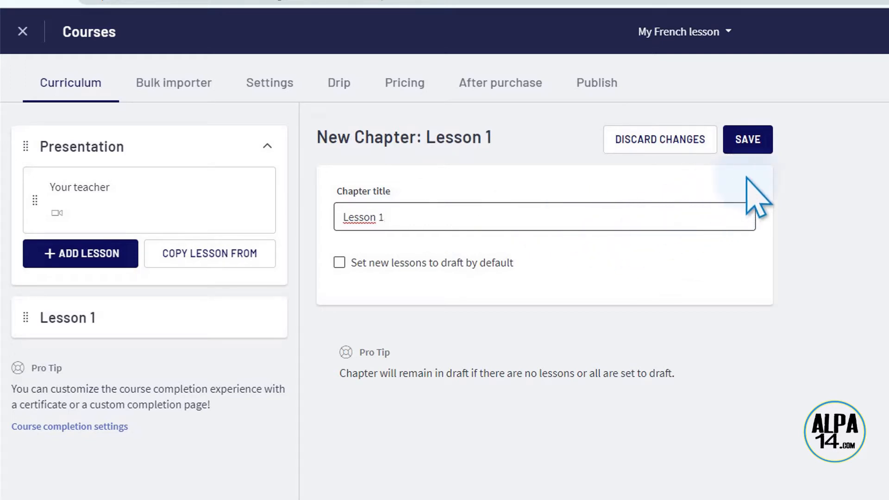
{"action": "left_click", "coordinate": [744, 140]}
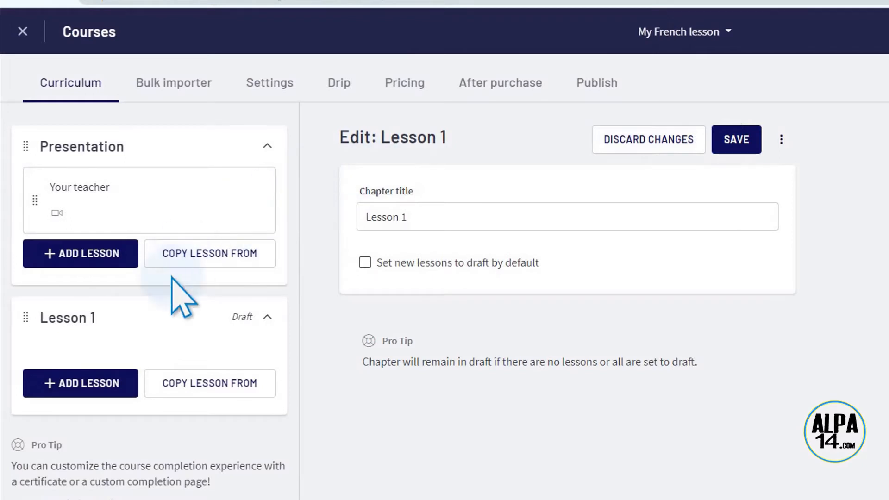
Step: Add a video lesson to the Lesson 1 chapter and upload mini-cours-sous-titres-Thinkific~1.mp4 from the video-lecon\MP4 folder
{"action": "scroll", "coordinate": [109, 348], "scroll_direction": "down", "scroll_amount": 3}
{"action": "left_click", "coordinate": [79, 271]}
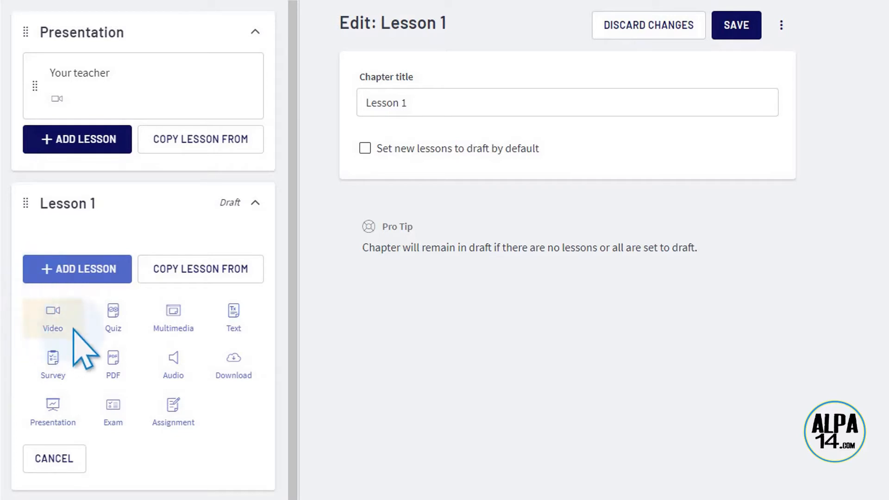
{"action": "left_click", "coordinate": [45, 323]}
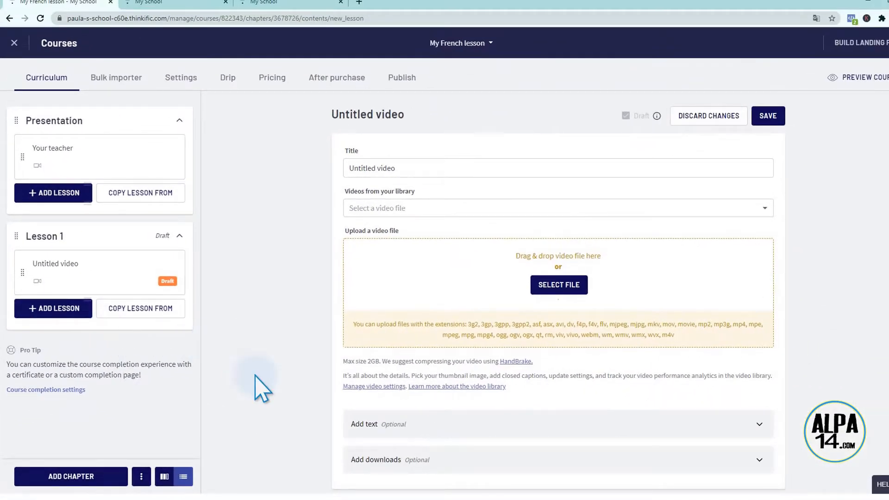
{"action": "left_click", "coordinate": [227, 494]}
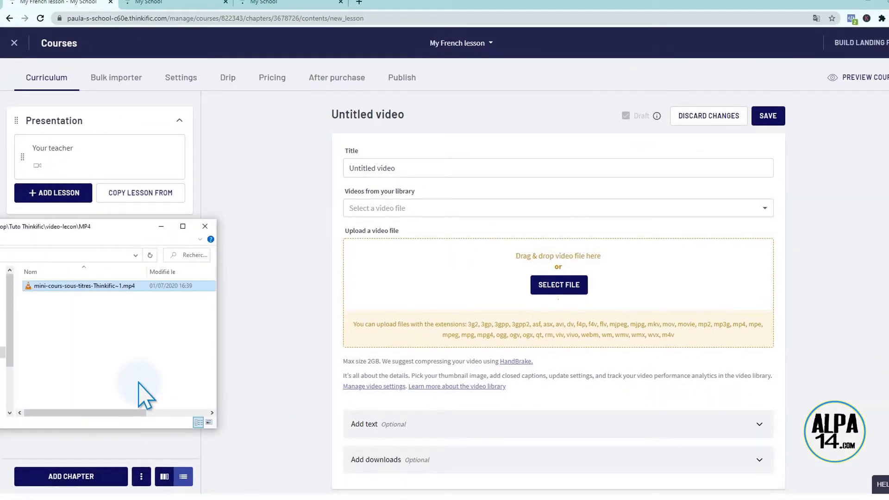
{"action": "left_click_drag", "start_coordinate": [54, 288], "coordinate": [558, 298]}
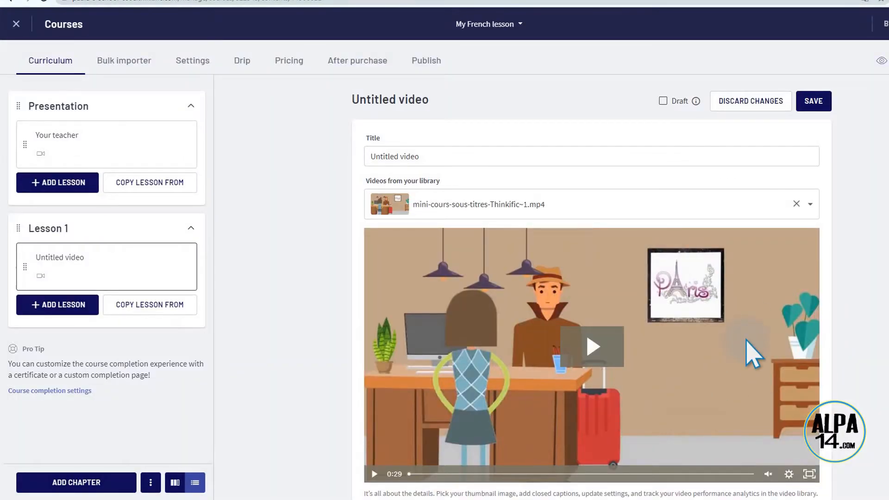
Step: Title the new video lesson "Video lesson 1" and save it
{"action": "left_click", "coordinate": [438, 148]}
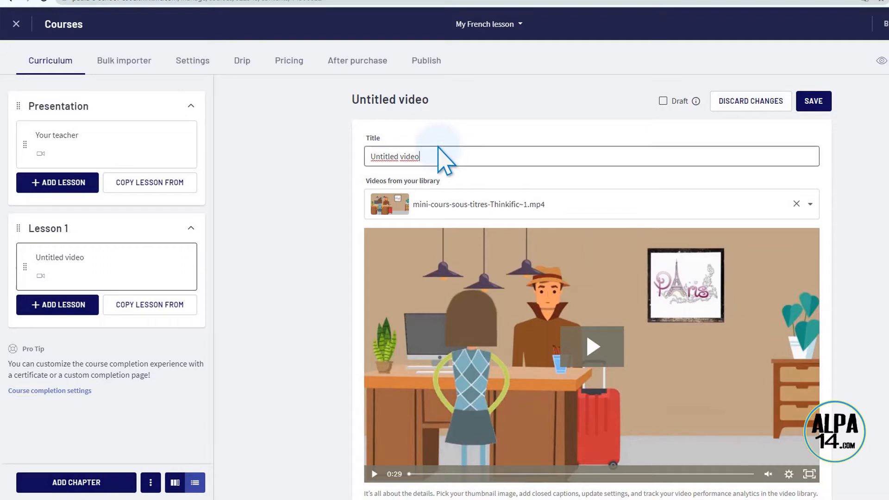
{"action": "key", "text": "BackSpace"}
{"action": "key", "text": "BackSpace"}
{"action": "key", "text": "BackSpace"}
{"action": "key", "text": "BackSpace"}
{"action": "key", "text": "BackSpace"}
{"action": "key", "text": "BackSpace"}
{"action": "key", "text": "BackSpace"}
{"action": "key", "text": "BackSpace"}
{"action": "key", "text": "BackSpace"}
{"action": "key", "text": "BackSpace"}
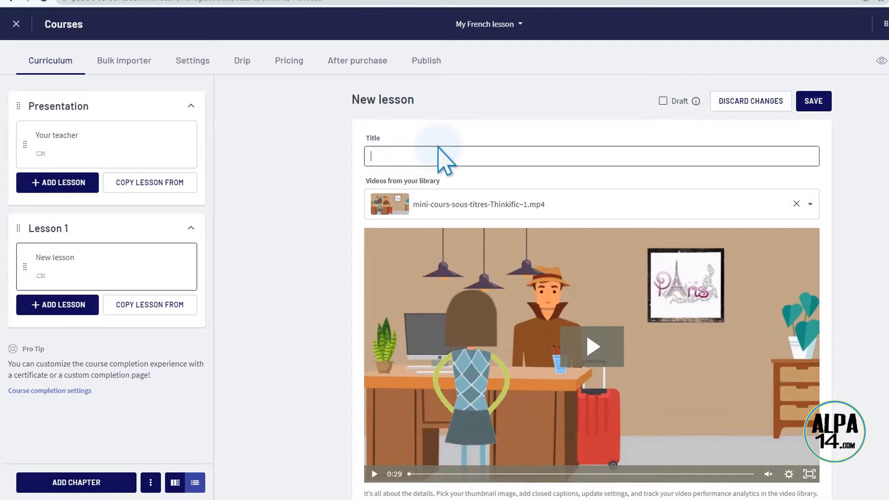
{"action": "type", "text": "Video lesson 1"}
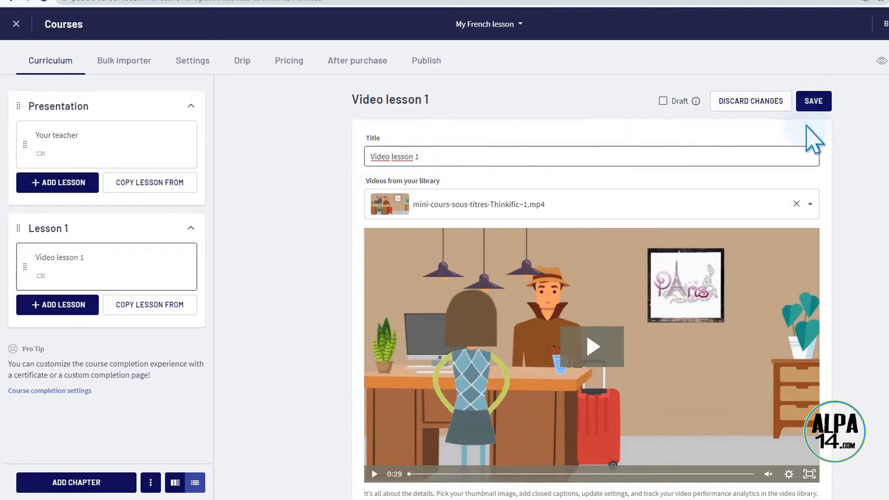
{"action": "left_click", "coordinate": [816, 102]}
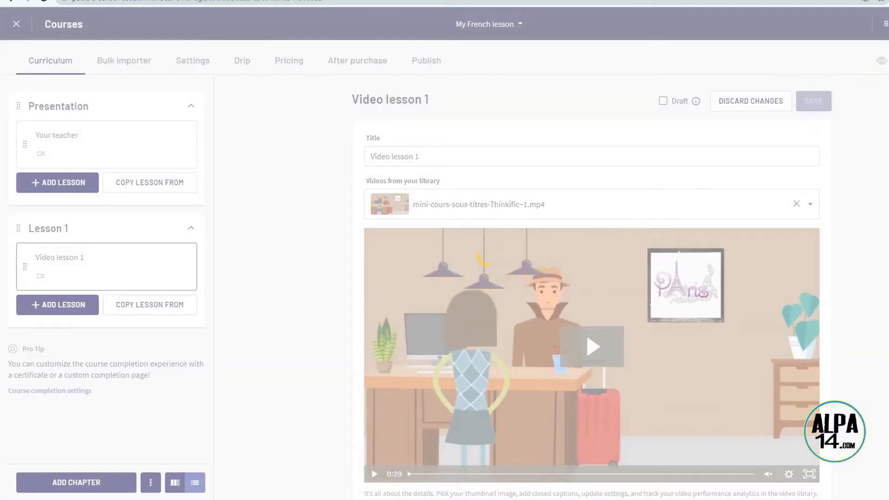
{"action": "scroll", "coordinate": [592, 287], "scroll_direction": "down", "scroll_amount": 8}
{"action": "scroll", "coordinate": [592, 287], "scroll_direction": "down", "scroll_amount": 1}
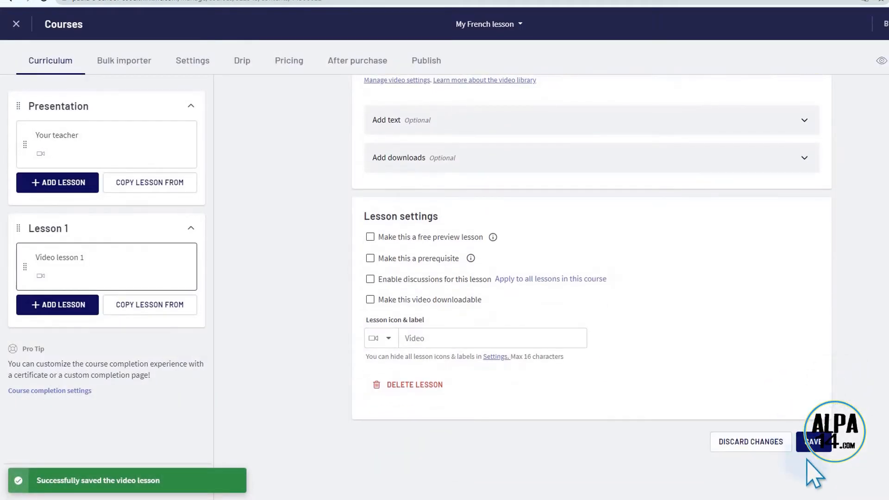
{"action": "scroll", "coordinate": [376, 250], "scroll_direction": "up", "scroll_amount": 5}
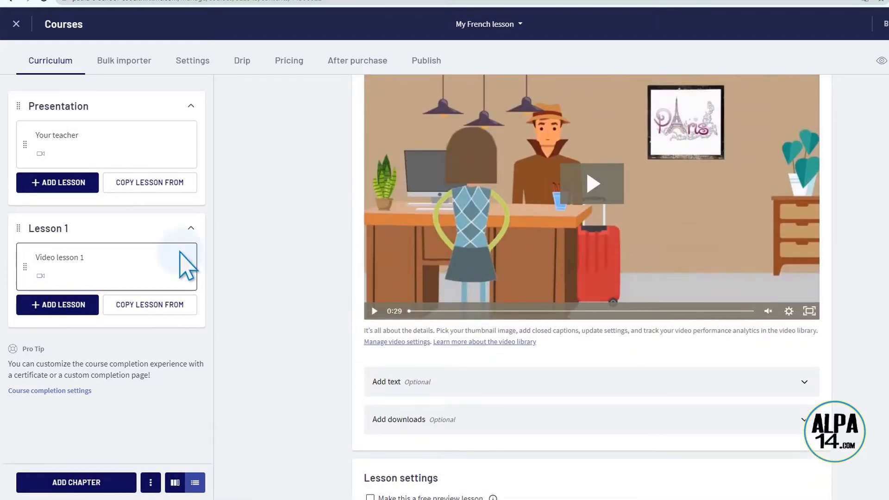
Step: Add a text lesson to the Lesson 1 chapter and title it "Listen and repeat"
{"action": "left_click", "coordinate": [58, 306]}
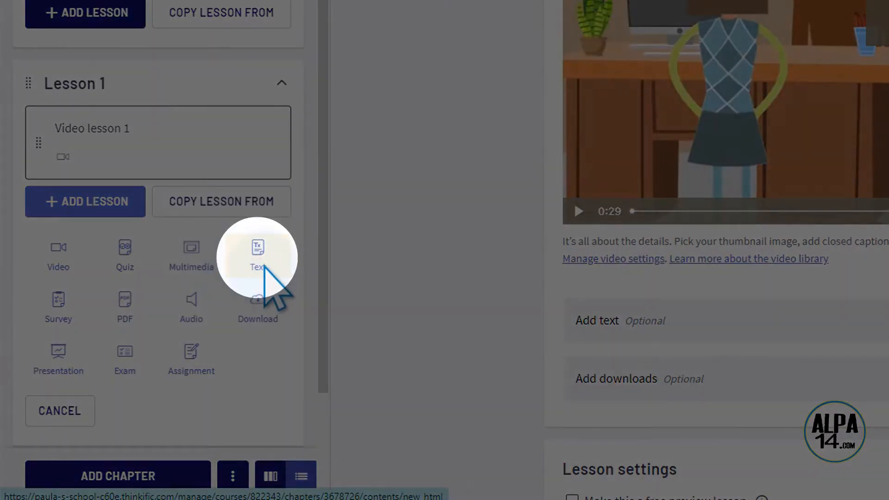
{"action": "left_click", "coordinate": [266, 268]}
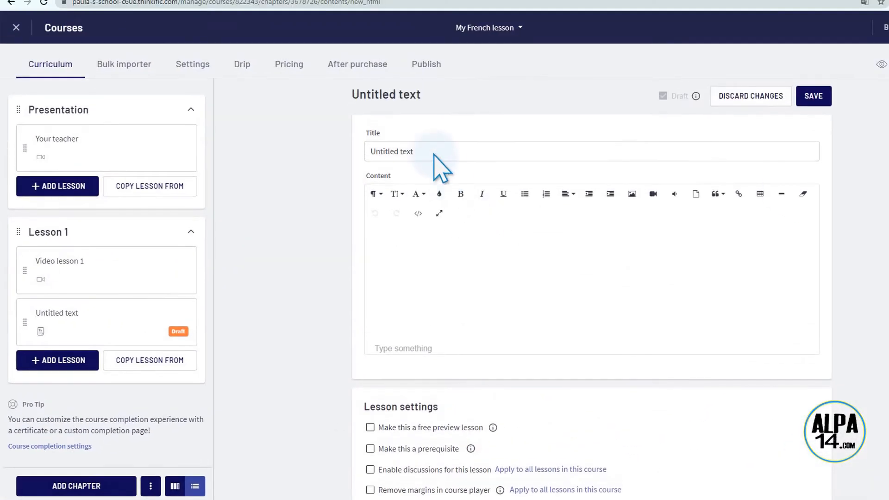
{"action": "left_click", "coordinate": [430, 148]}
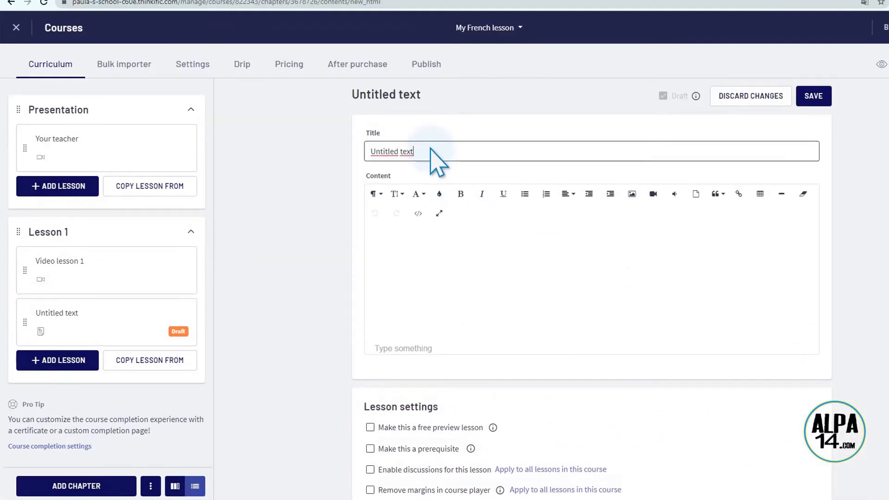
{"action": "key", "text": "BackSpace"}
{"action": "key", "text": "BackSpace"}
{"action": "key", "text": "BackSpace"}
{"action": "key", "text": "BackSpace"}
{"action": "key", "text": "BackSpace"}
{"action": "key", "text": "BackSpace"}
{"action": "key", "text": "BackSpace"}
{"action": "key", "text": "BackSpace"}
{"action": "key", "text": "BackSpace"}
{"action": "key", "text": "BackSpace"}
{"action": "key", "text": "BackSpace"}
{"action": "key", "text": "BackSpace"}
{"action": "key", "text": "BackSpace"}
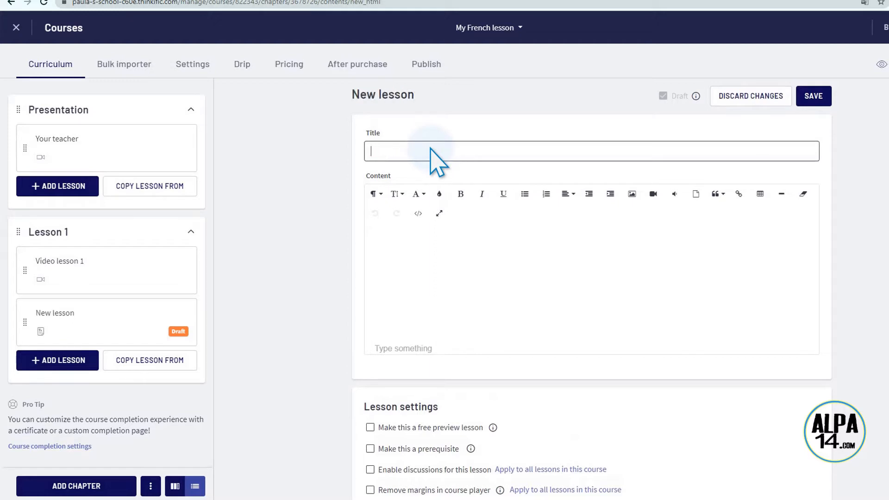
{"action": "type", "text": "Listen "}
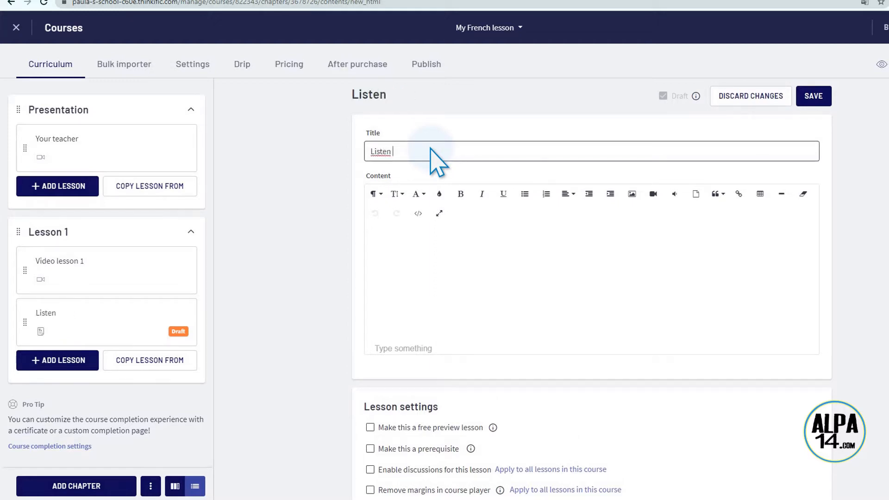
{"action": "type", "text": "and re"}
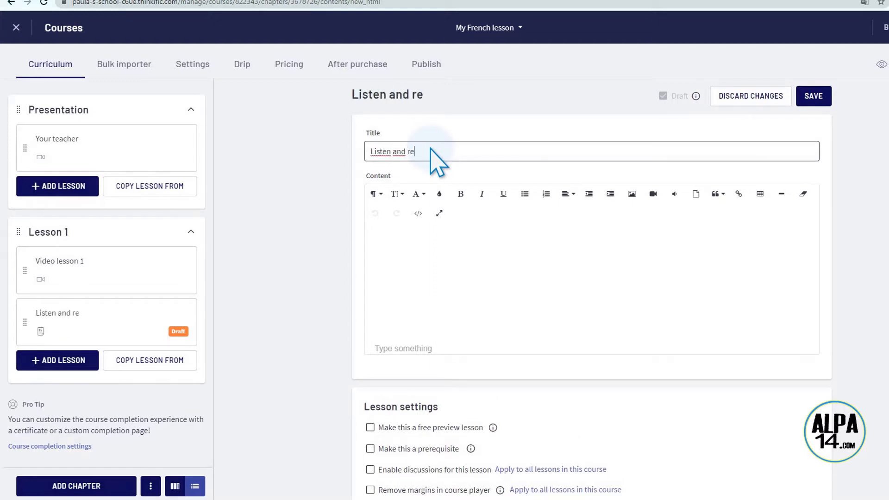
{"action": "type", "text": "peat"}
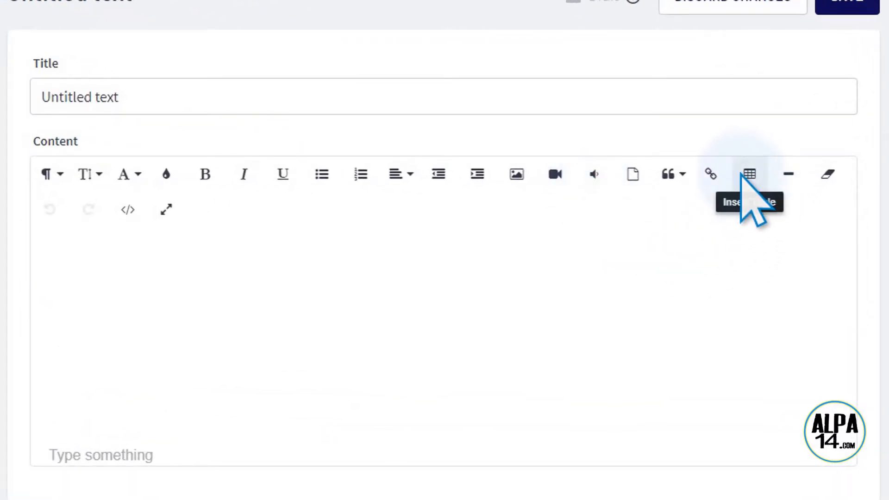
Step: Insert a 3 × 3 table in the lesson content and merge its top-row cells for the text "Listen and repeat these sentences several times."
{"action": "left_click", "coordinate": [746, 175]}
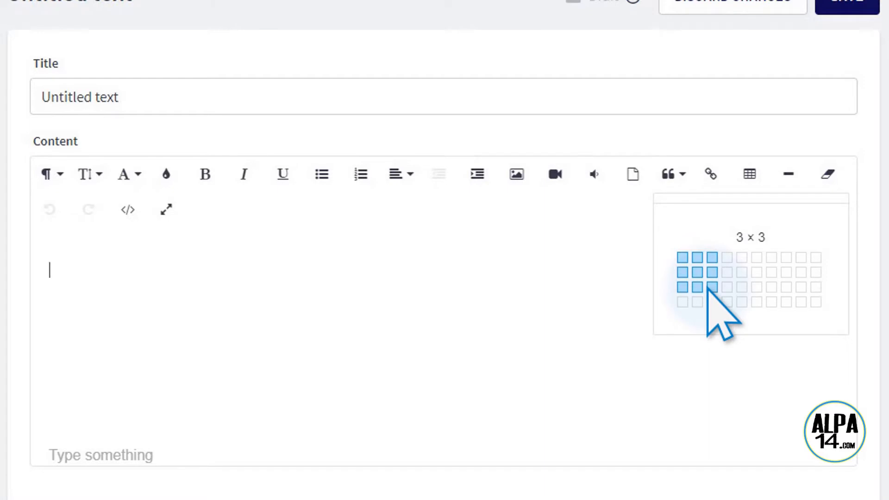
{"action": "left_click", "coordinate": [711, 287]}
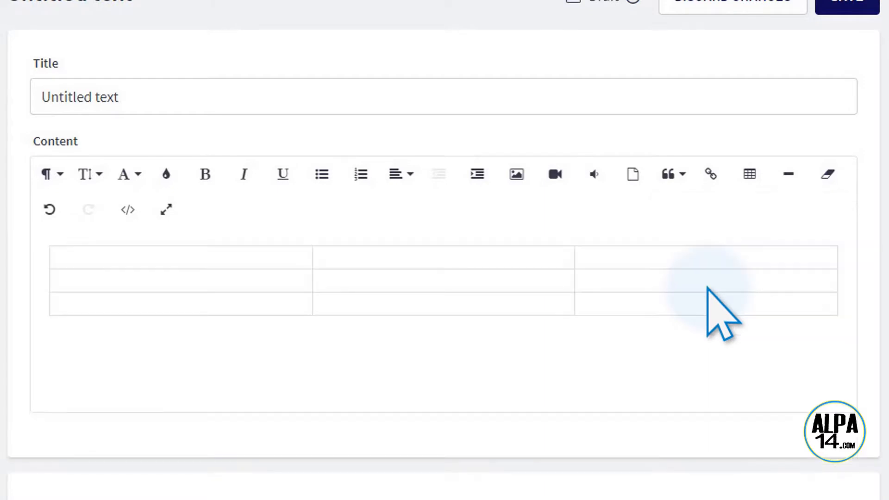
{"action": "left_click", "coordinate": [619, 248]}
{"action": "left_click_drag", "start_coordinate": [619, 248], "coordinate": [244, 251]}
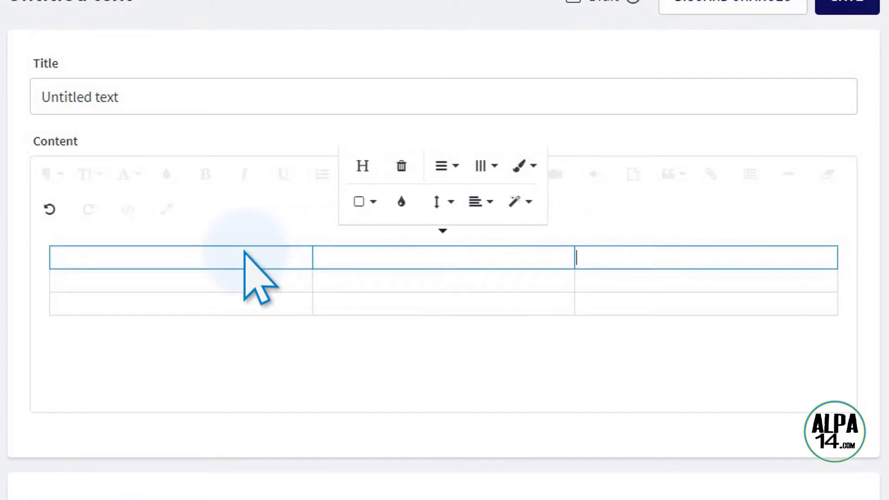
{"action": "left_click", "coordinate": [371, 202]}
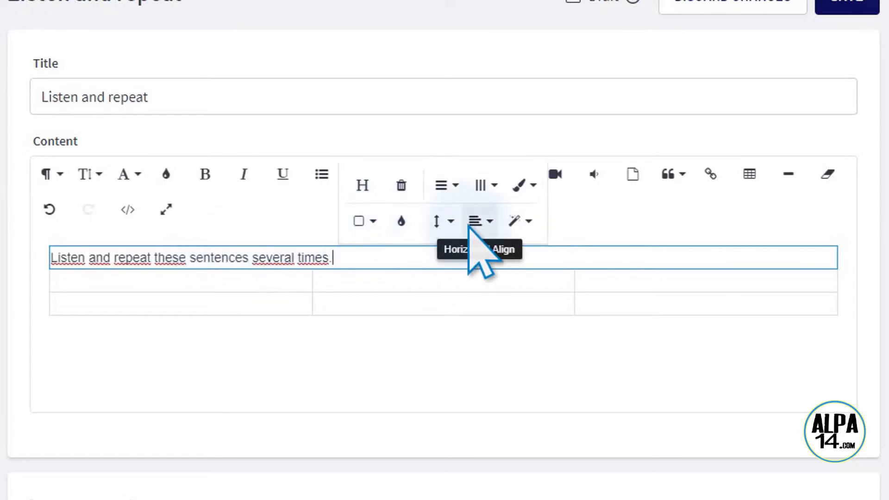
Step: Centre the sentence in the table's merged top row horizontally
{"action": "left_click", "coordinate": [468, 227]}
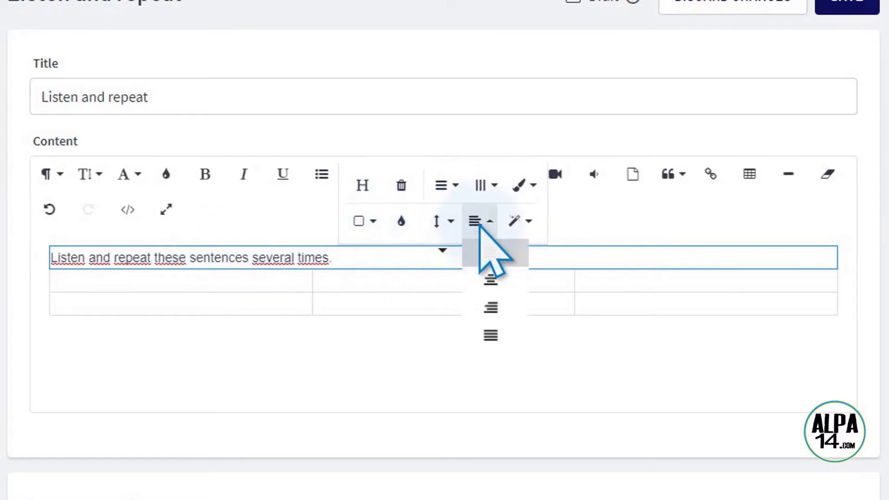
{"action": "left_click", "coordinate": [482, 278]}
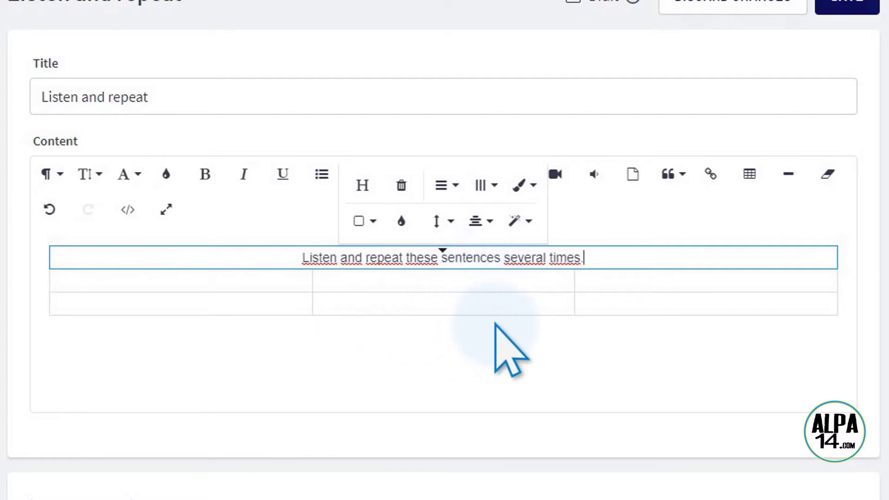
{"action": "left_click", "coordinate": [495, 324]}
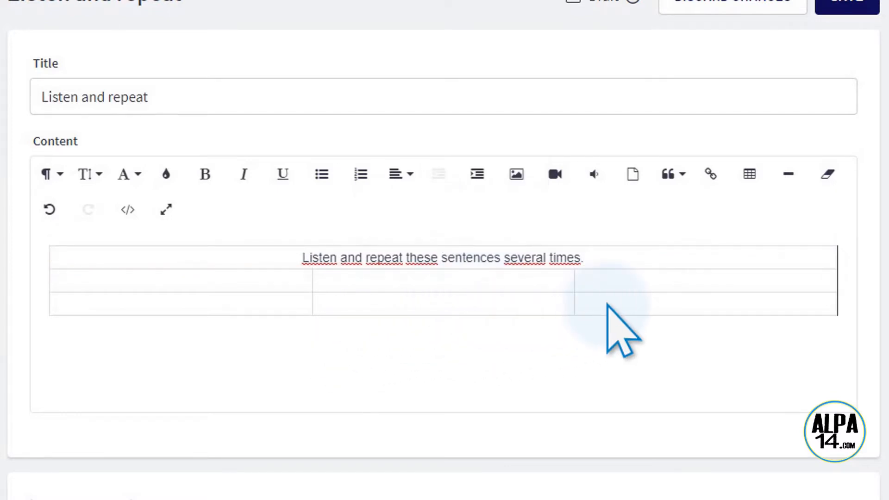
Step: Insert the image son1.jpg in the first cell of the table's second row and set its width to 200px
{"action": "left_click", "coordinate": [183, 275]}
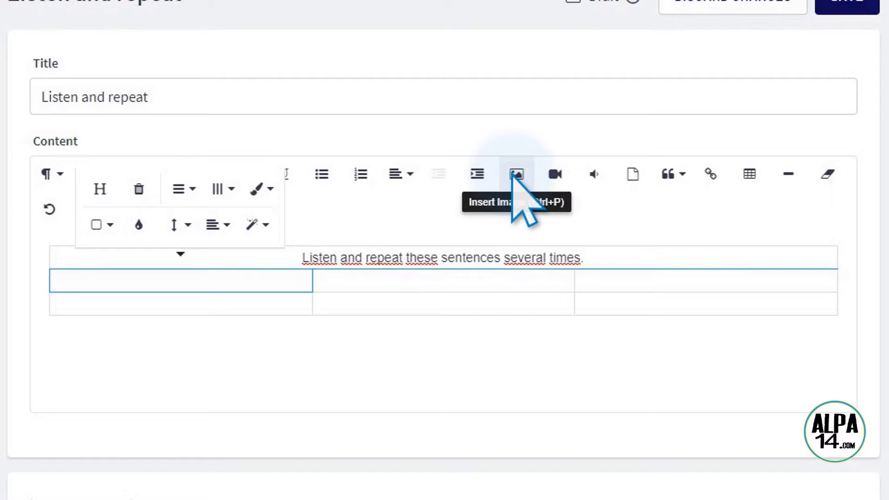
{"action": "left_click", "coordinate": [513, 175]}
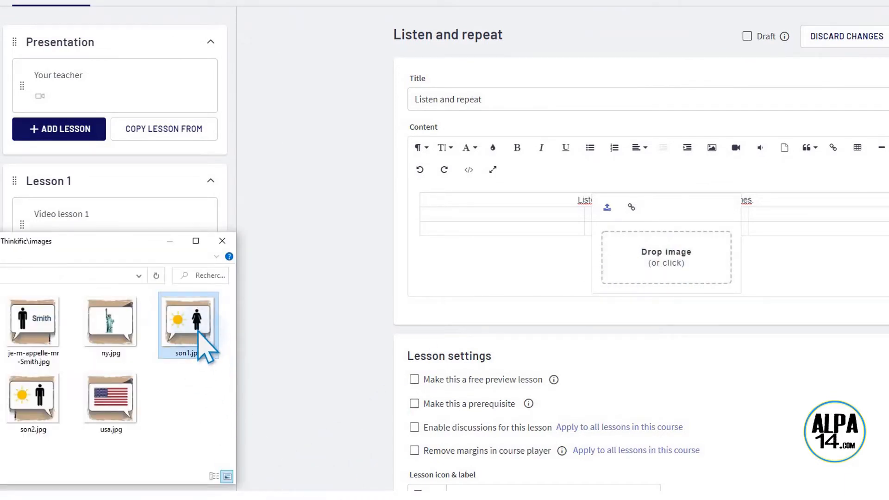
{"action": "left_click_drag", "start_coordinate": [199, 333], "coordinate": [657, 272]}
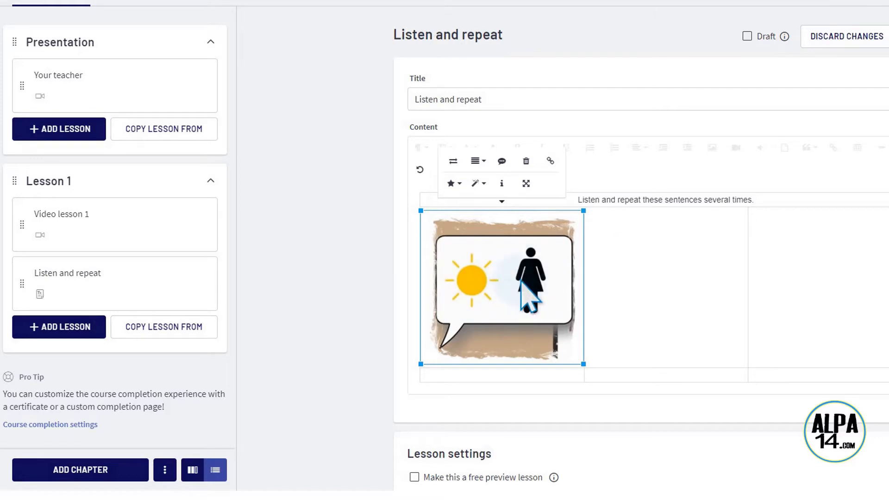
{"action": "left_click", "coordinate": [524, 185]}
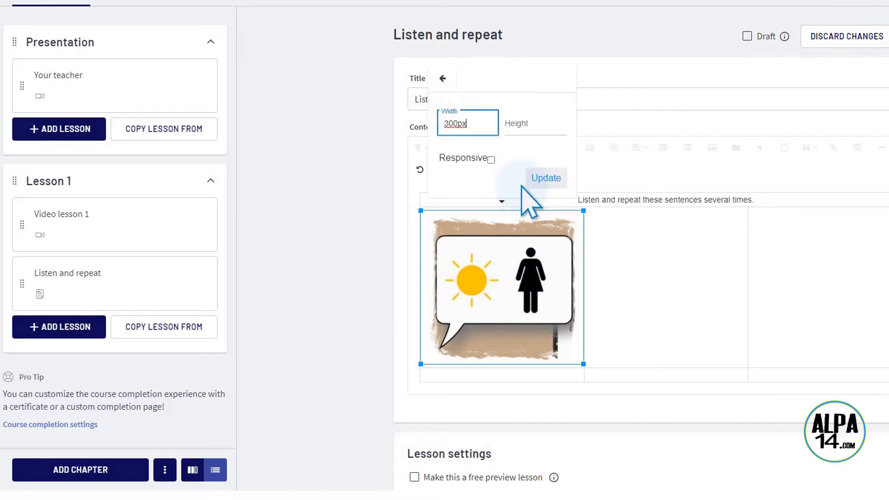
{"action": "left_click", "coordinate": [443, 123]}
{"action": "key", "text": "Delete"}
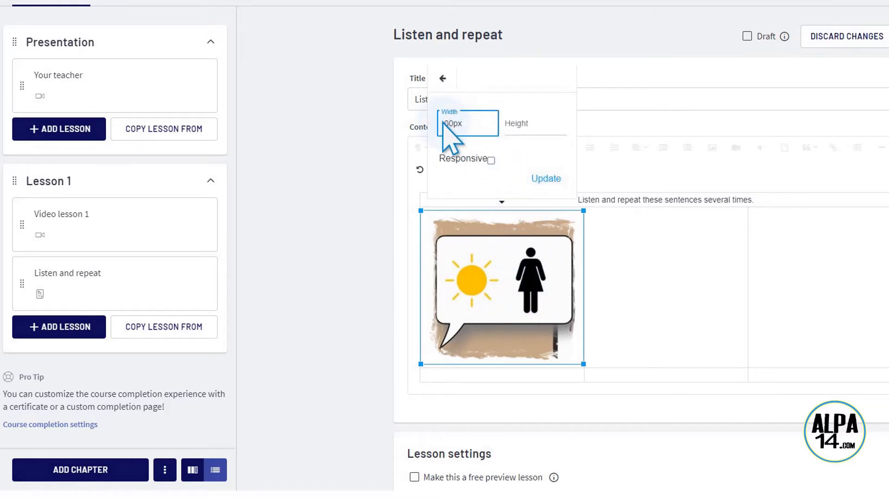
{"action": "type", "text": "2"}
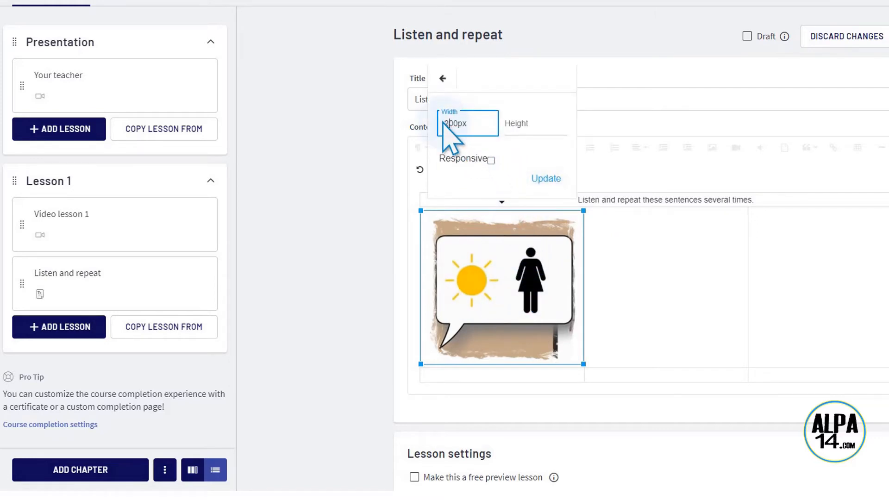
{"action": "left_click", "coordinate": [552, 179]}
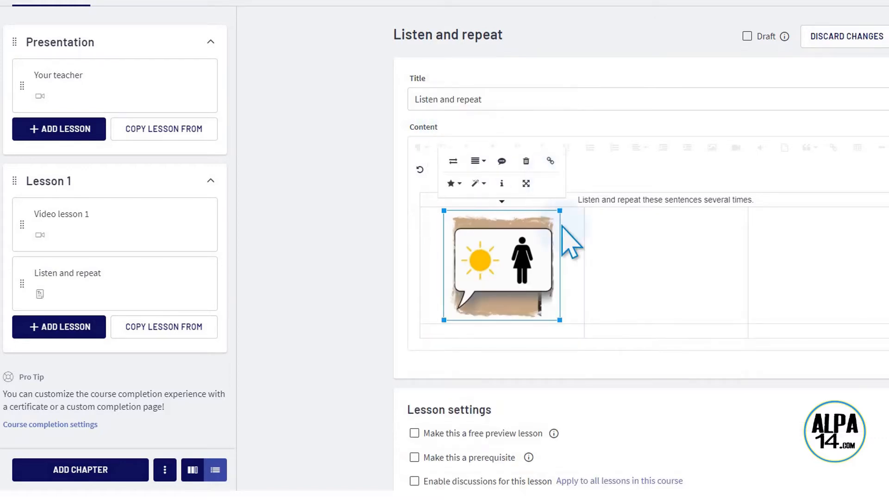
Step: Caption the image "Bonjour, Madame" within its cell, centred horizontally and with an empty line beneath the text
{"action": "left_click", "coordinate": [565, 281]}
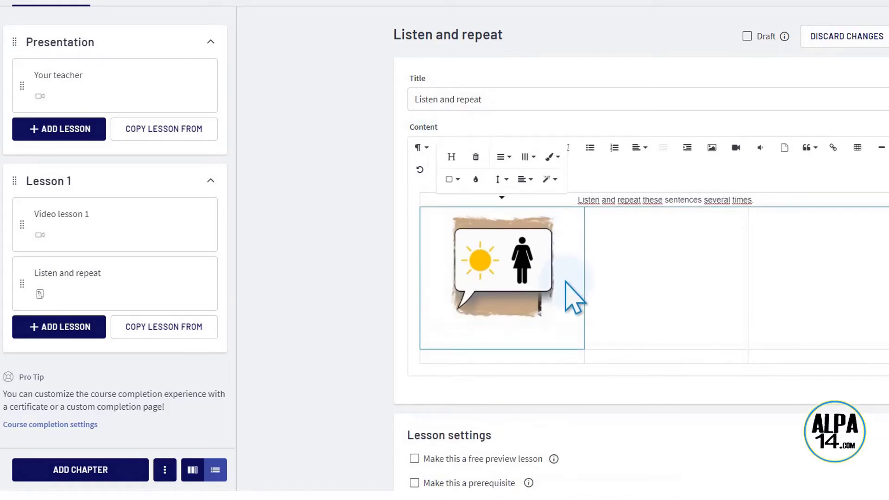
{"action": "type", "text": "Bo"}
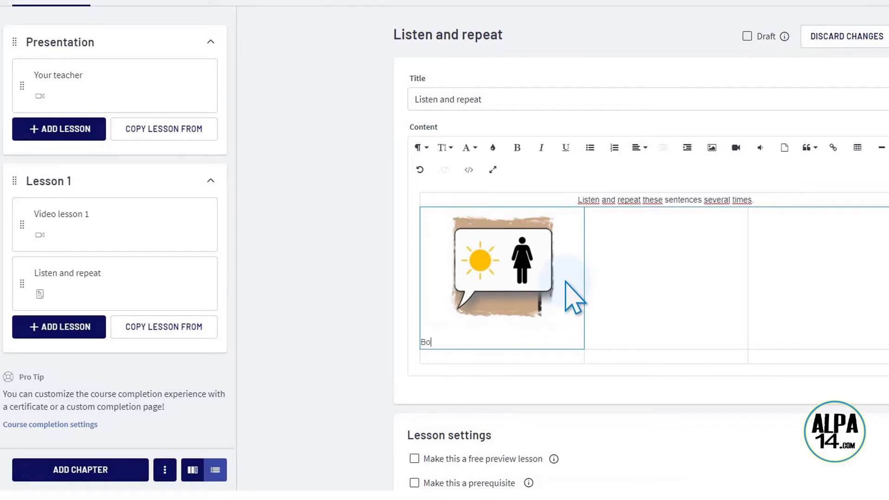
{"action": "type", "text": "njour, Madame"}
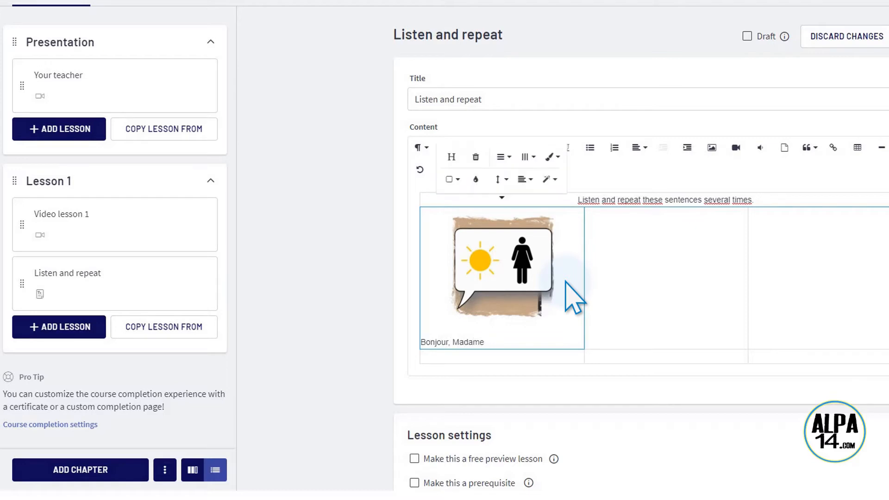
{"action": "left_click", "coordinate": [490, 337]}
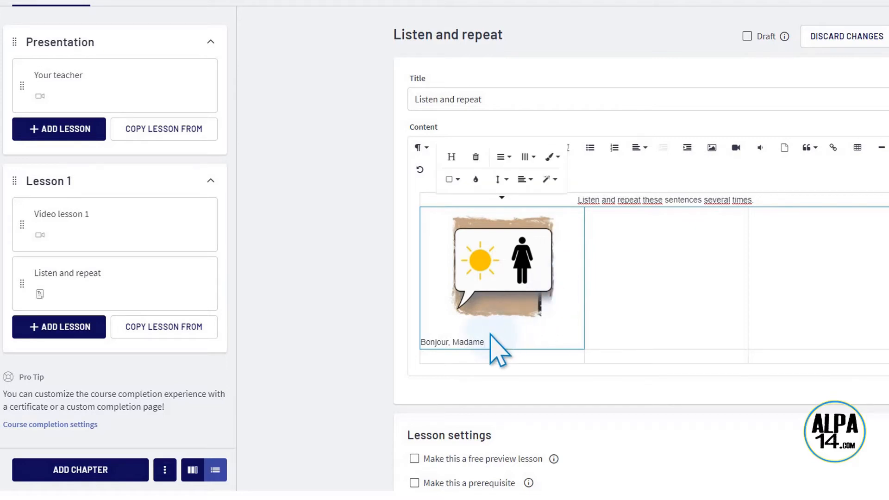
{"action": "left_click", "coordinate": [523, 179]}
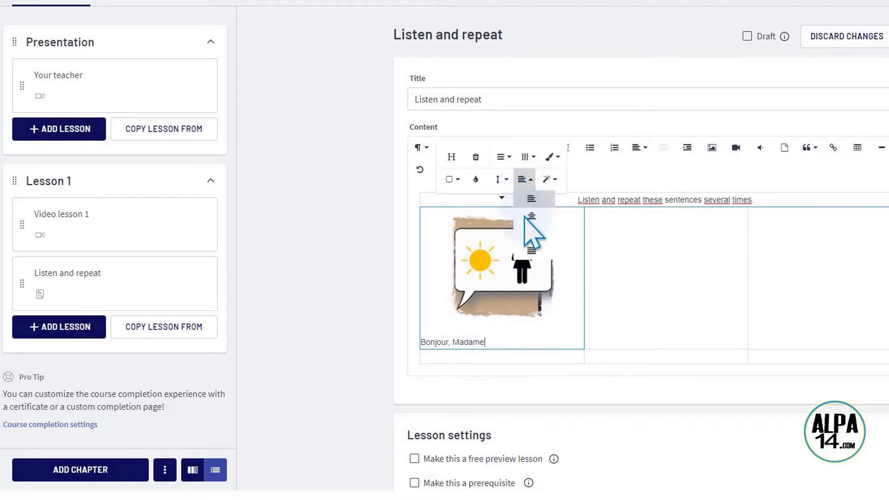
{"action": "left_click", "coordinate": [528, 215]}
{"action": "left_click", "coordinate": [532, 336]}
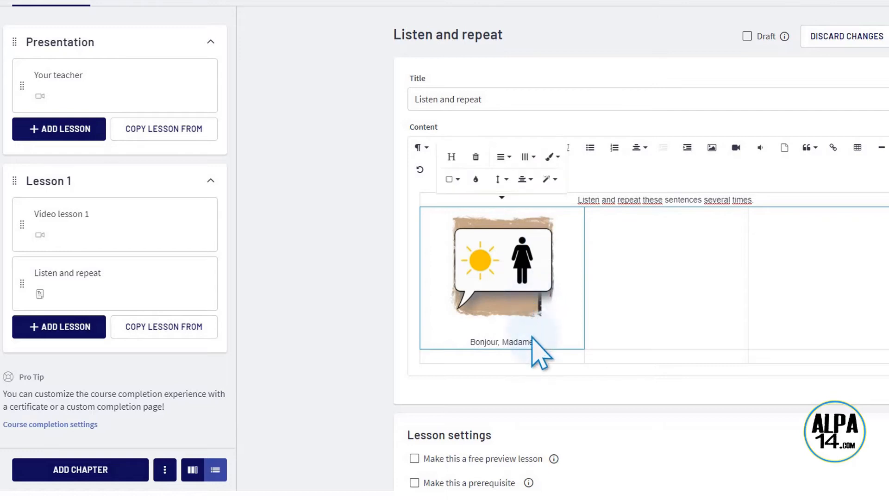
{"action": "key", "text": "Return"}
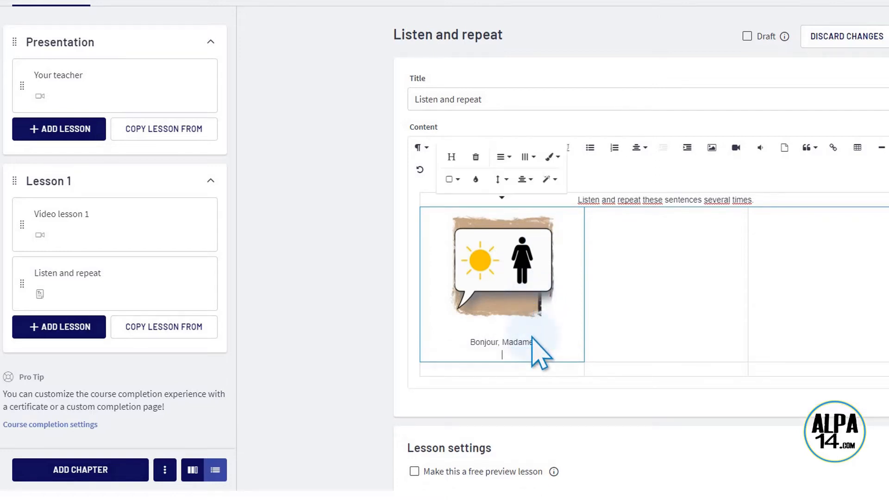
{"action": "left_click", "coordinate": [759, 147]}
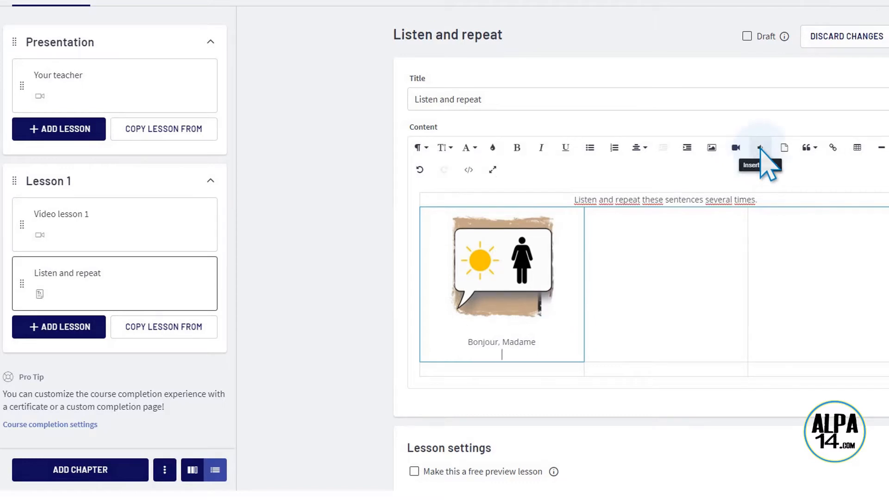
{"action": "left_click", "coordinate": [758, 148]}
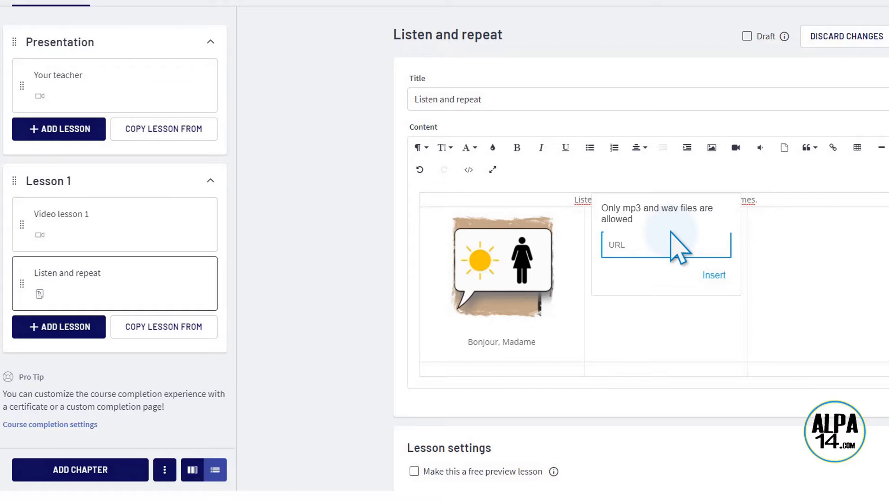
{"action": "left_click", "coordinate": [723, 490]}
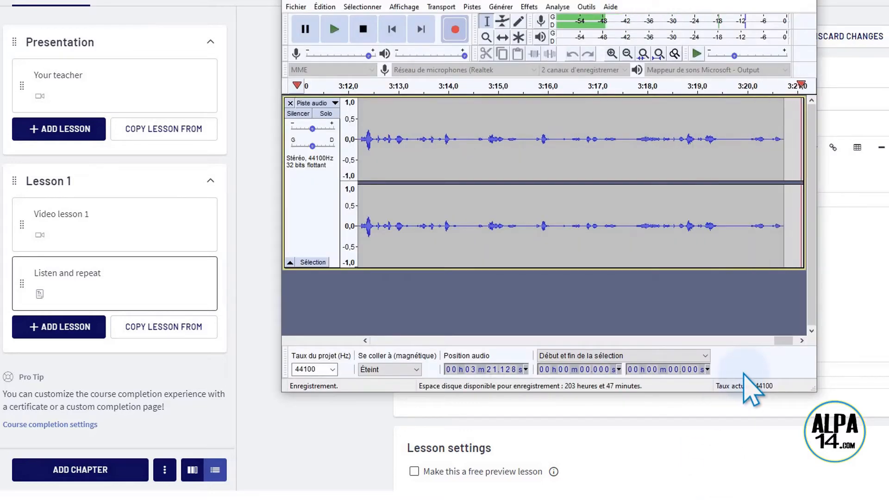
{"action": "left_click", "coordinate": [795, 430]}
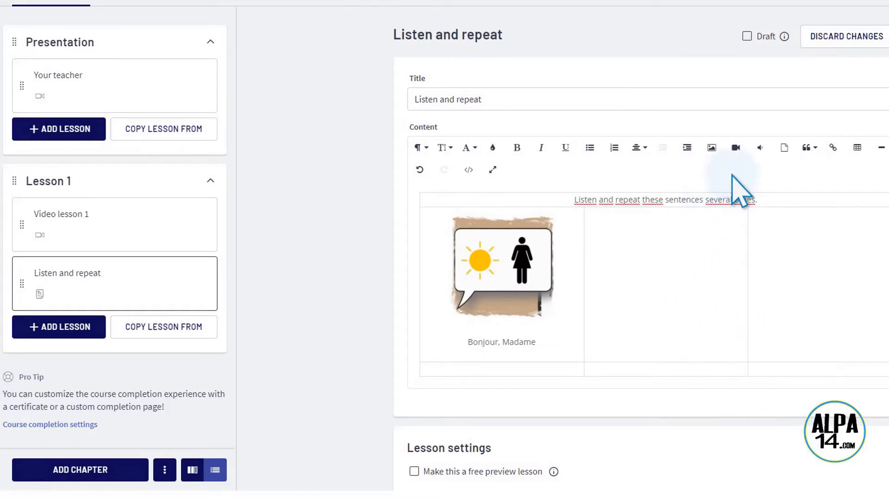
{"action": "left_click", "coordinate": [758, 148]}
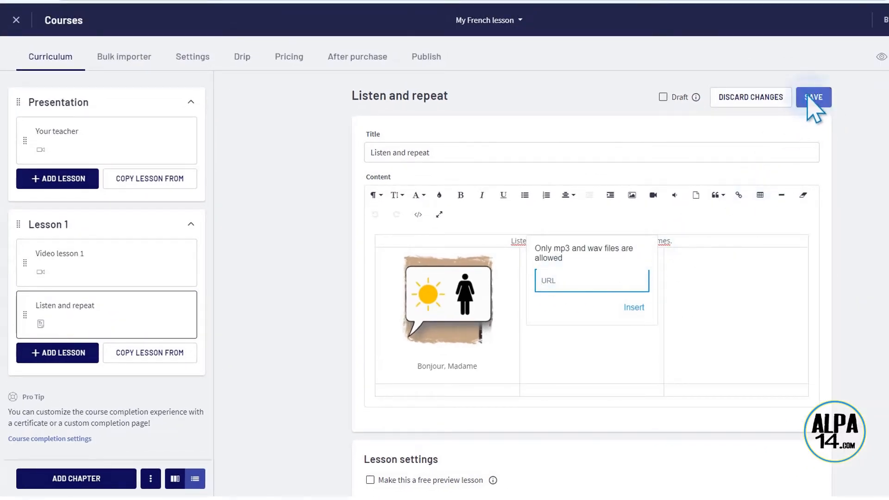
Step: Save the lesson and bulk-import the five audio files sound1.mp3 to sound5.mp3 into the Lesson 1 chapter
{"action": "left_click", "coordinate": [807, 98]}
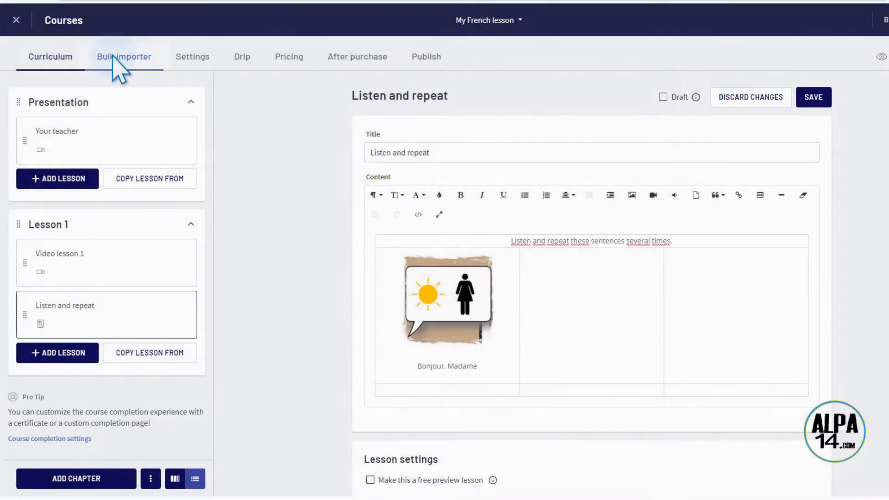
{"action": "left_click", "coordinate": [118, 70]}
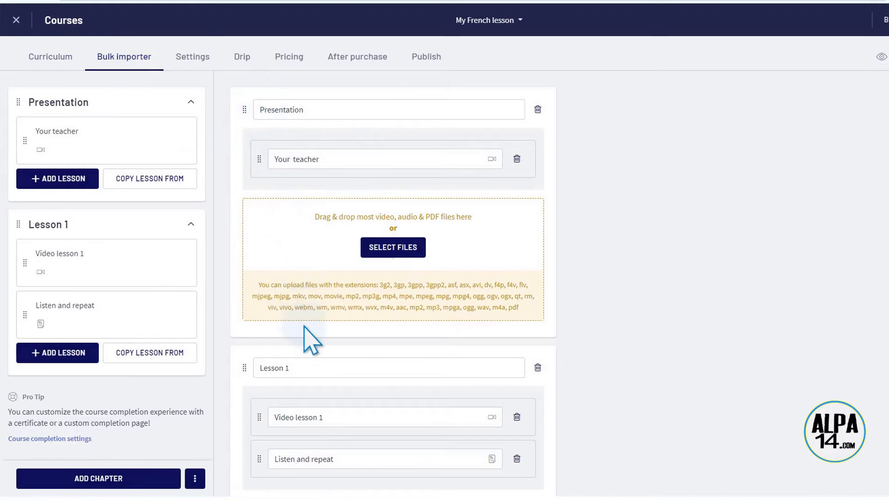
{"action": "scroll", "coordinate": [432, 319], "scroll_direction": "down", "scroll_amount": 1}
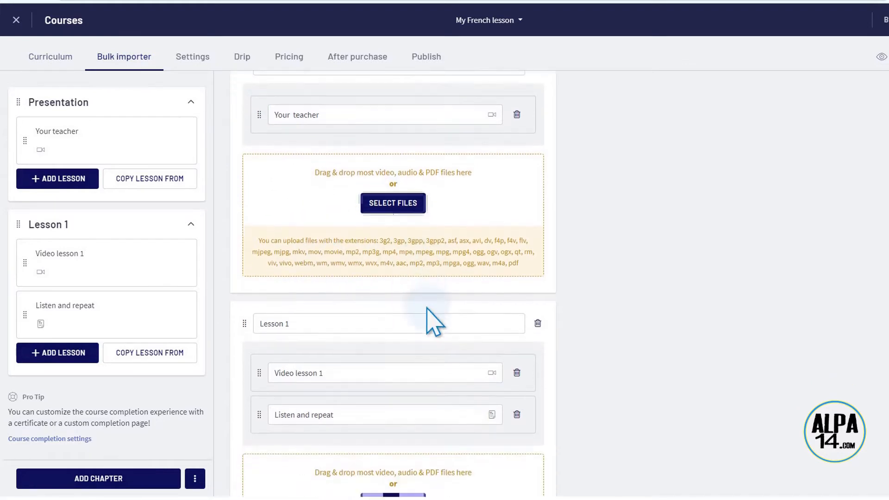
{"action": "scroll", "coordinate": [433, 319], "scroll_direction": "down", "scroll_amount": 2}
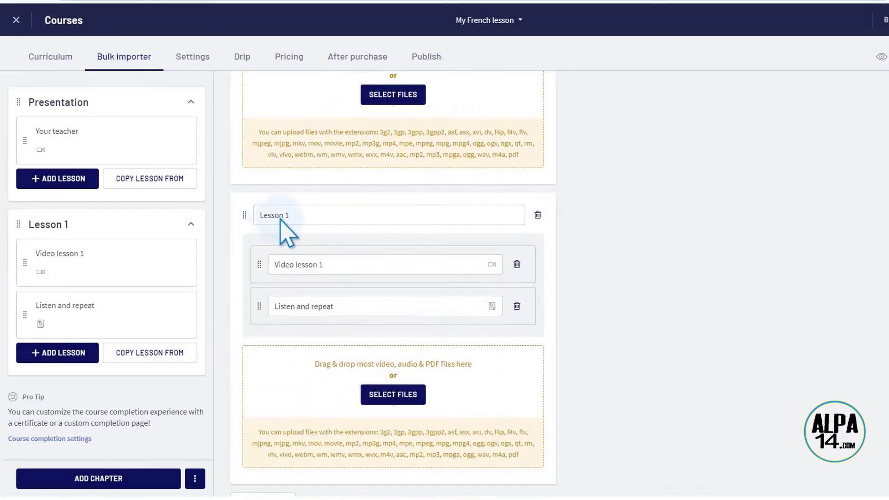
{"action": "scroll", "coordinate": [395, 403], "scroll_direction": "down", "scroll_amount": 1}
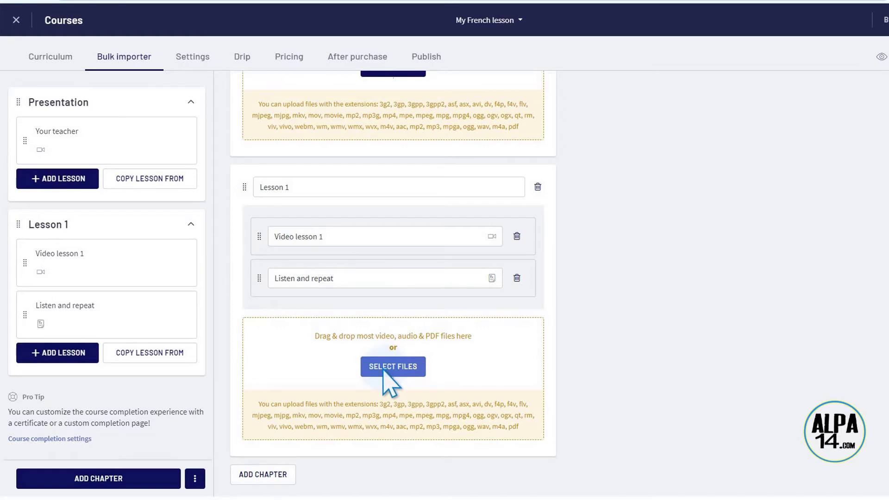
{"action": "left_click", "coordinate": [253, 497]}
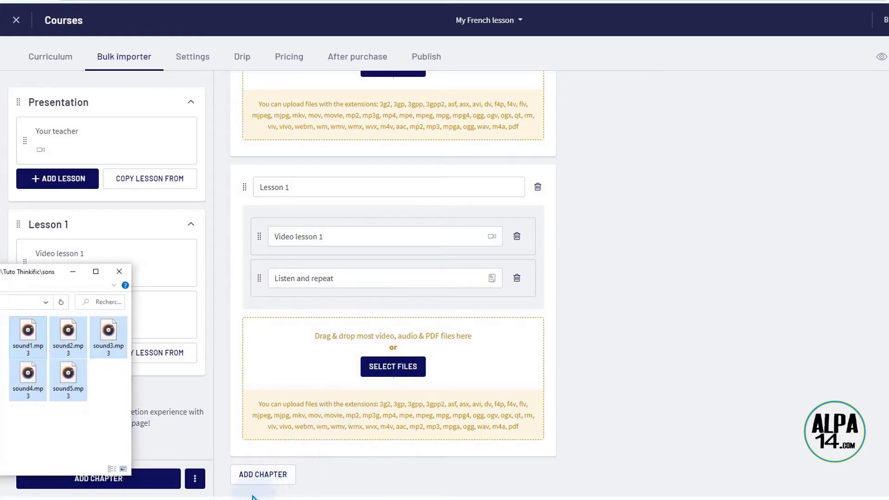
{"action": "left_click_drag", "start_coordinate": [69, 368], "coordinate": [389, 383]}
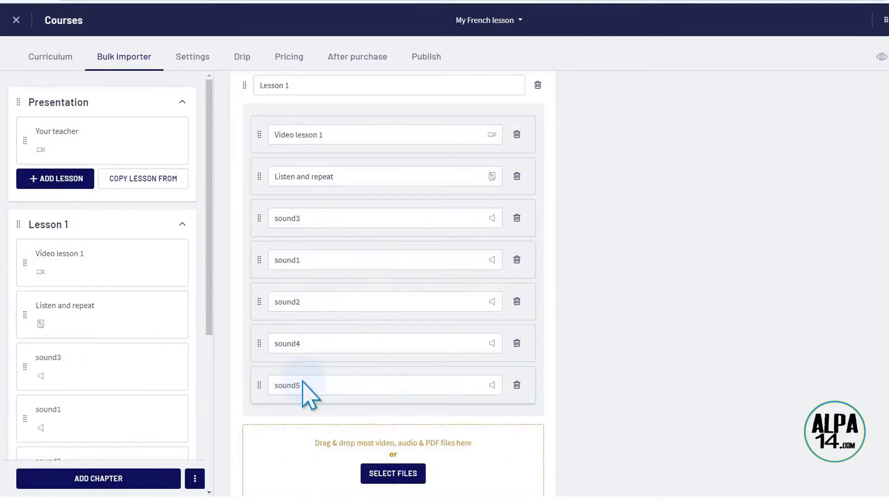
Step: Open the sound1 lesson and copy the address of its uploaded audio
{"action": "scroll", "coordinate": [81, 361], "scroll_direction": "down", "scroll_amount": 5}
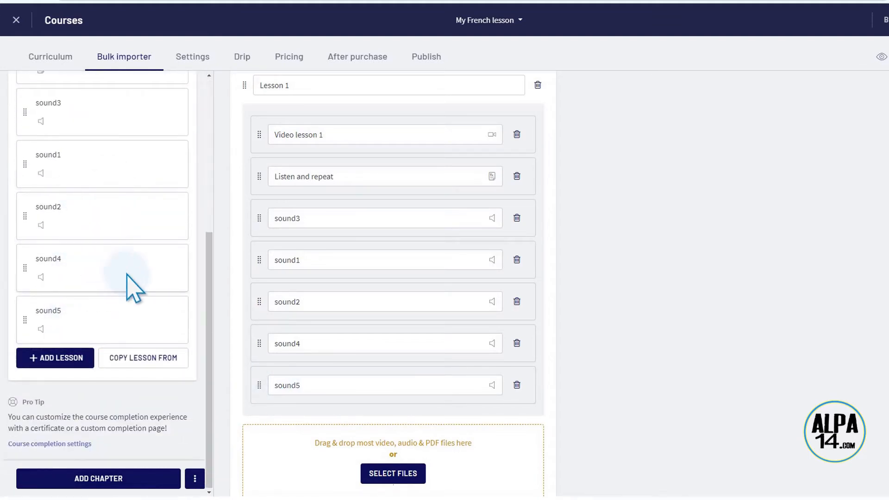
{"action": "left_click", "coordinate": [100, 169]}
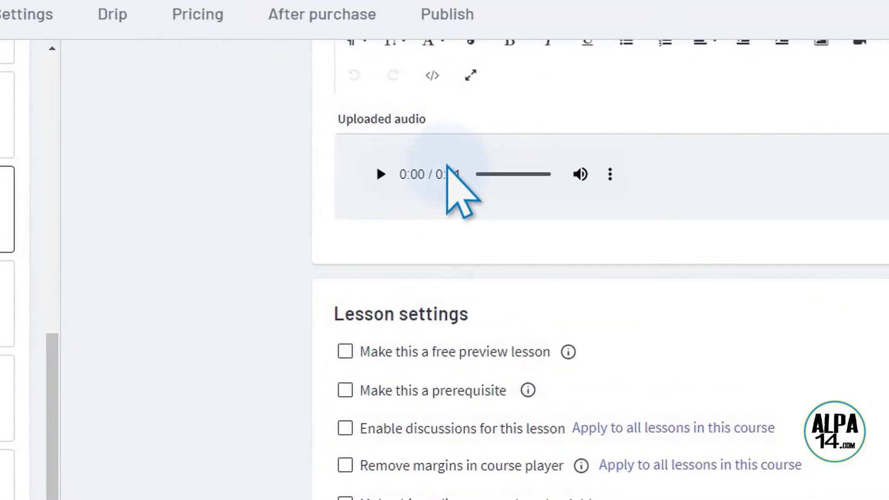
{"action": "right_click", "coordinate": [447, 166]}
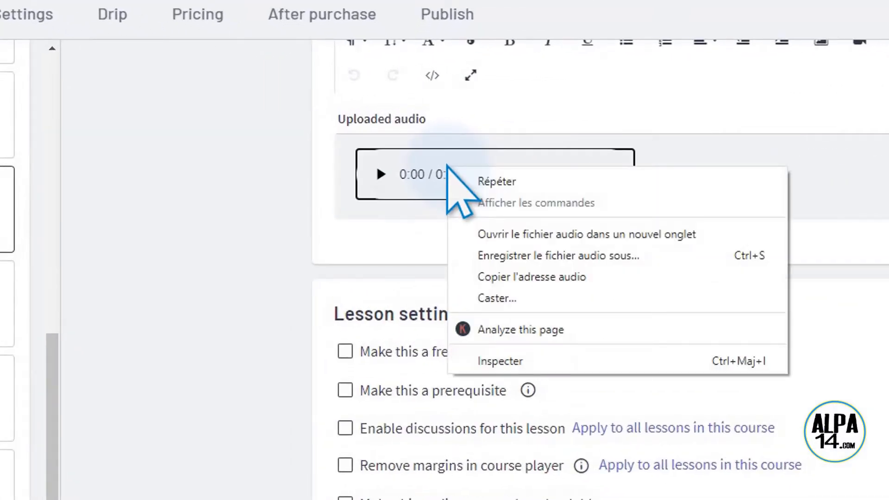
{"action": "left_click", "coordinate": [509, 276]}
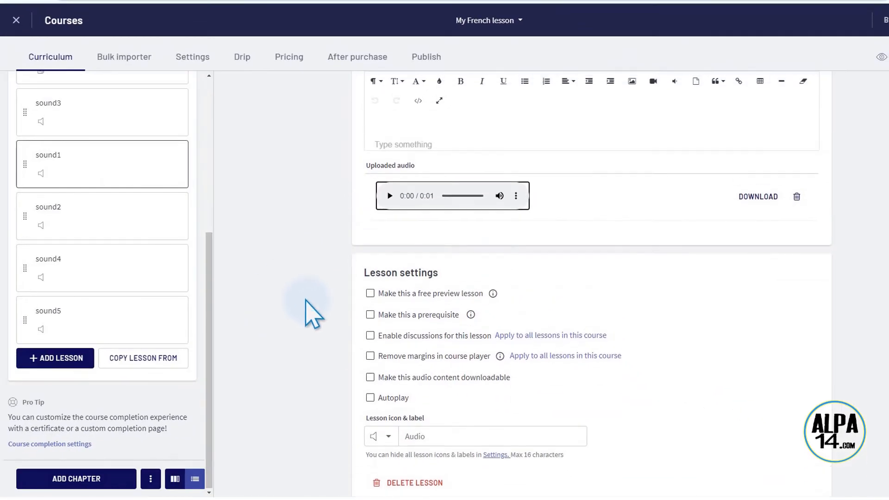
Step: Insert the copied audio address as an audio player below "Bonjour, Madame" in the "Listen and repeat" lesson
{"action": "left_click_drag", "start_coordinate": [209, 324], "coordinate": [228, 231]}
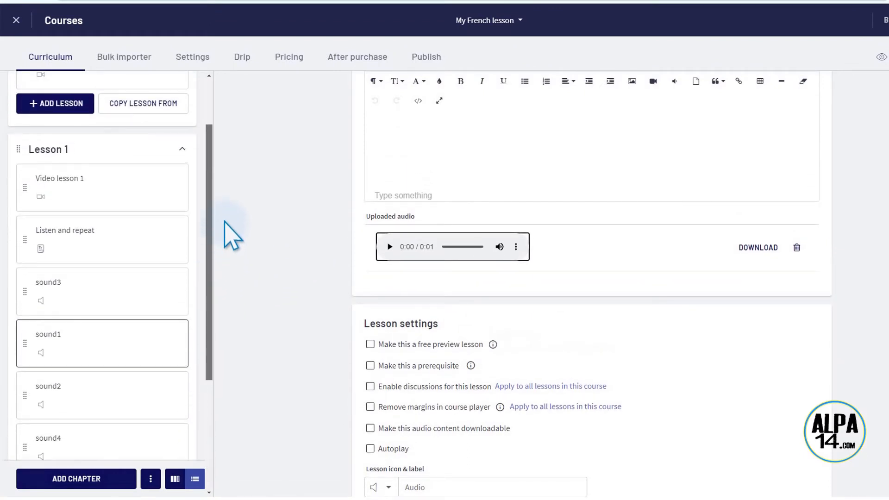
{"action": "left_click", "coordinate": [101, 241]}
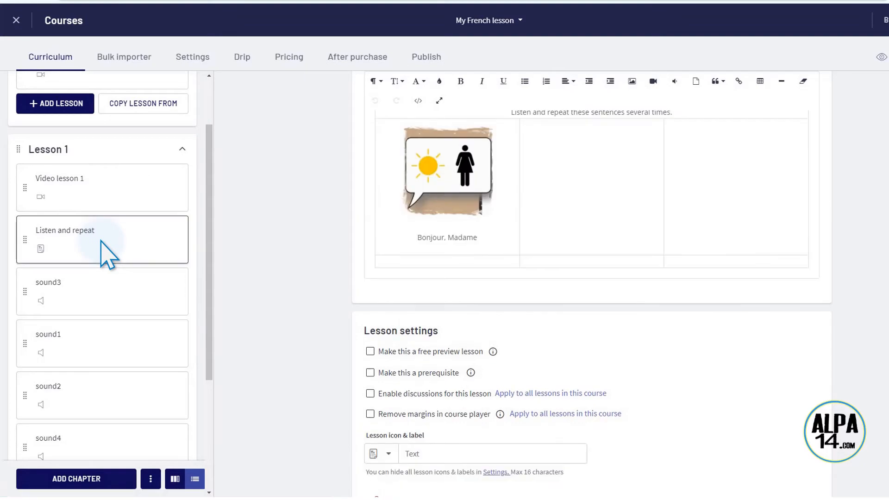
{"action": "left_click", "coordinate": [438, 252]}
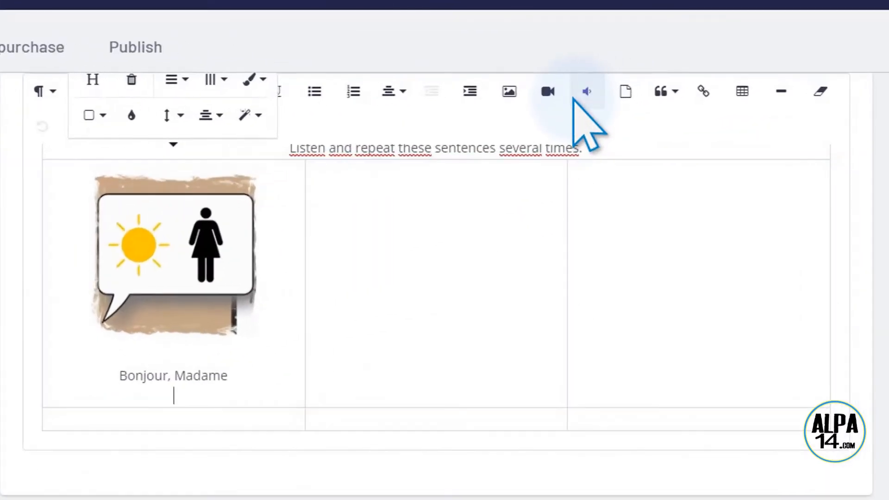
{"action": "left_click", "coordinate": [674, 83]}
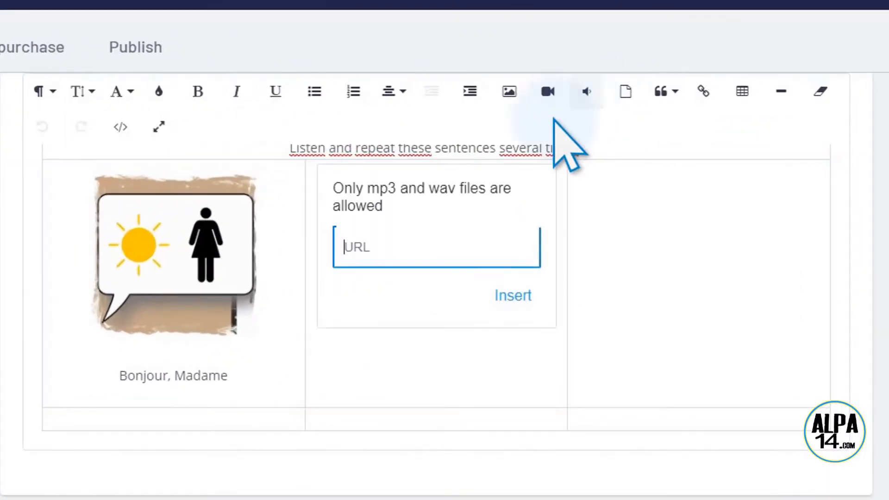
{"action": "left_click", "coordinate": [366, 245]}
{"action": "key", "text": "ctrl+v"}
{"action": "left_click", "coordinate": [490, 296]}
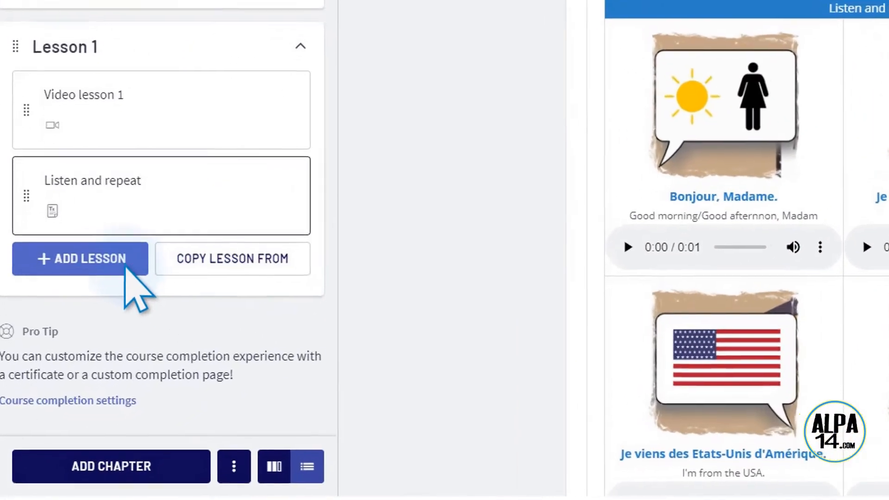
Step: Add a new multimedia lesson to the Lesson 1 chapter
{"action": "left_click", "coordinate": [47, 346]}
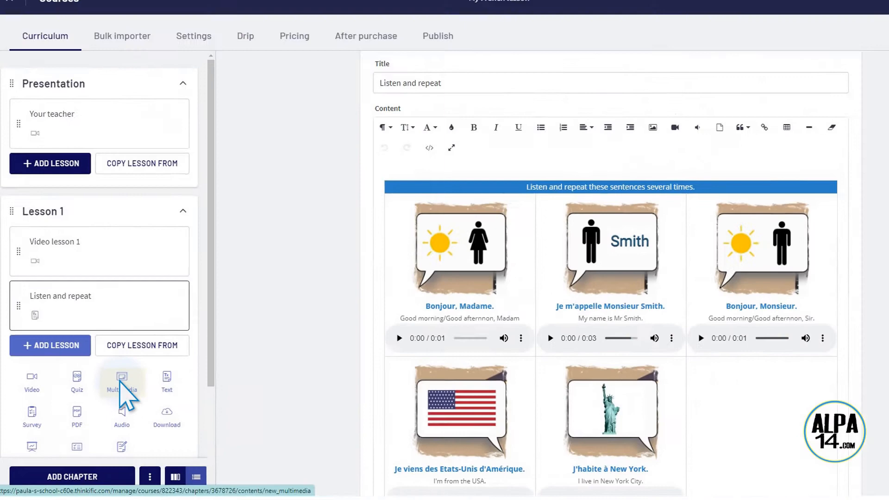
{"action": "left_click", "coordinate": [121, 381]}
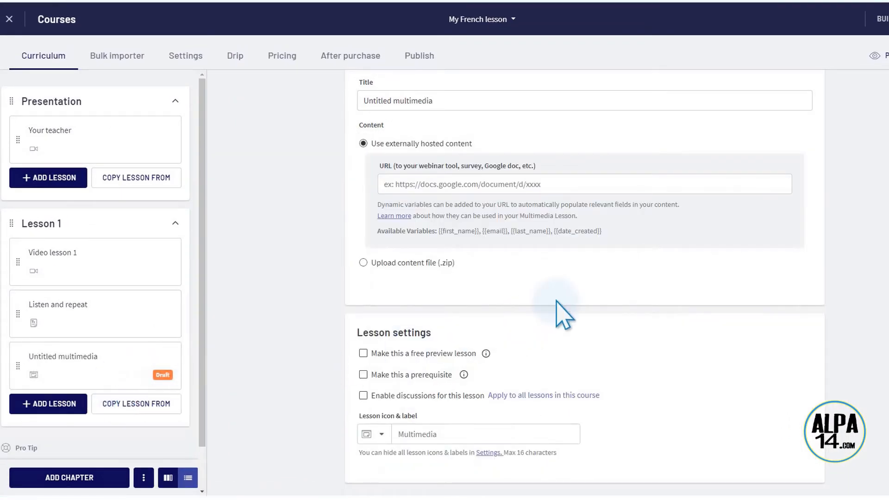
{"action": "scroll", "coordinate": [563, 319], "scroll_direction": "up", "scroll_amount": 1}
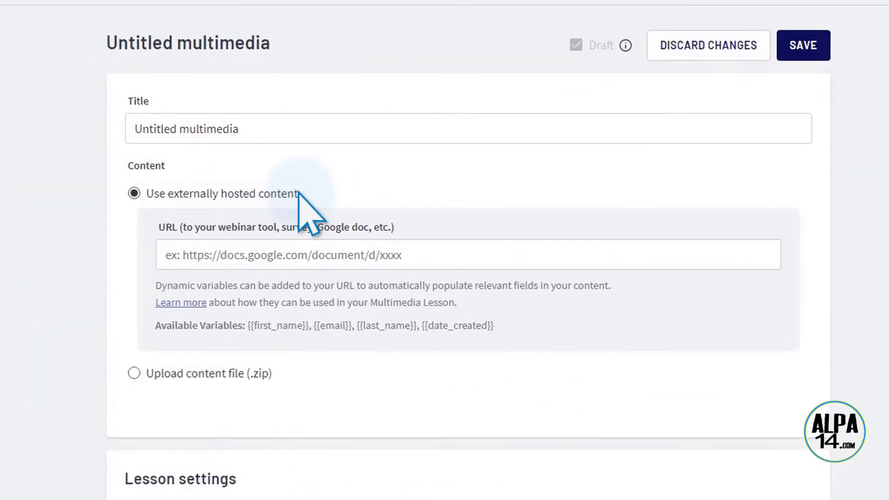
{"action": "left_click_drag", "start_coordinate": [422, 194], "coordinate": [347, 187]}
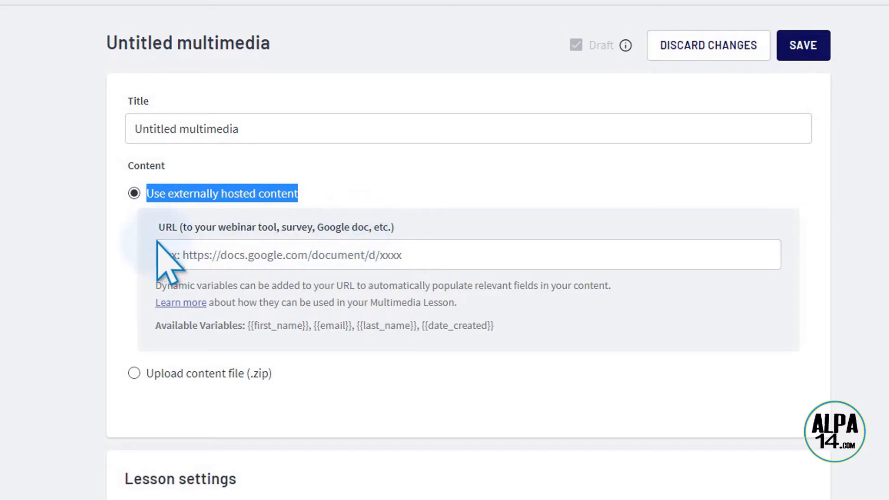
{"action": "triple_click", "coordinate": [178, 226]}
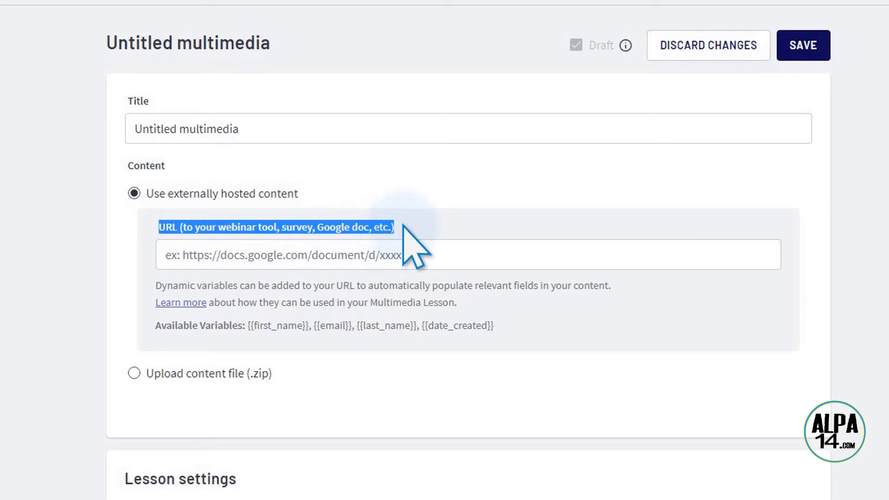
{"action": "left_click", "coordinate": [167, 253]}
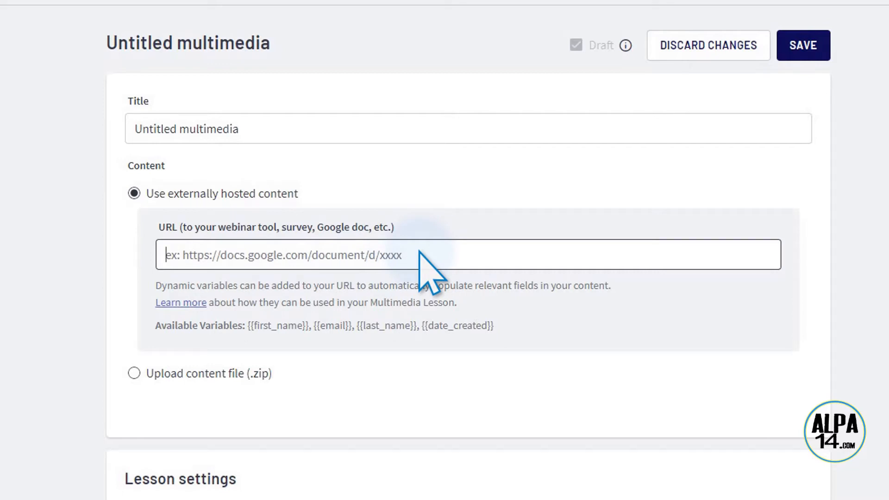
{"action": "left_click", "coordinate": [128, 373]}
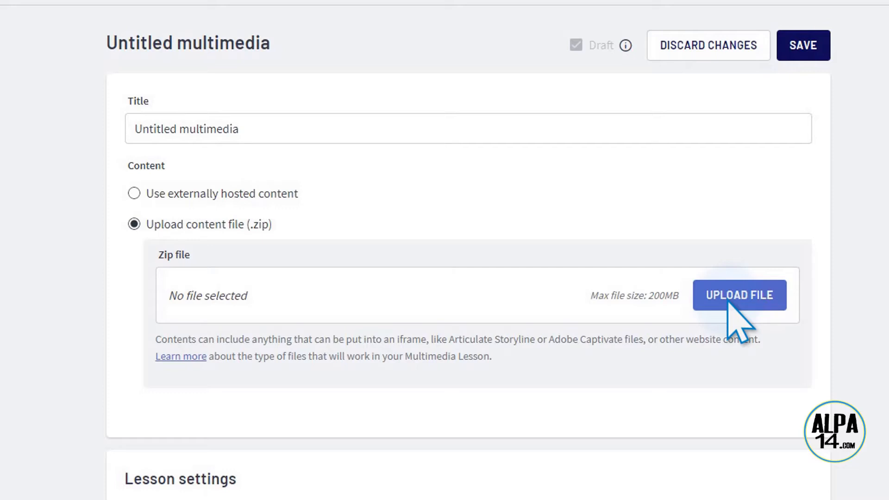
{"action": "left_click", "coordinate": [124, 194]}
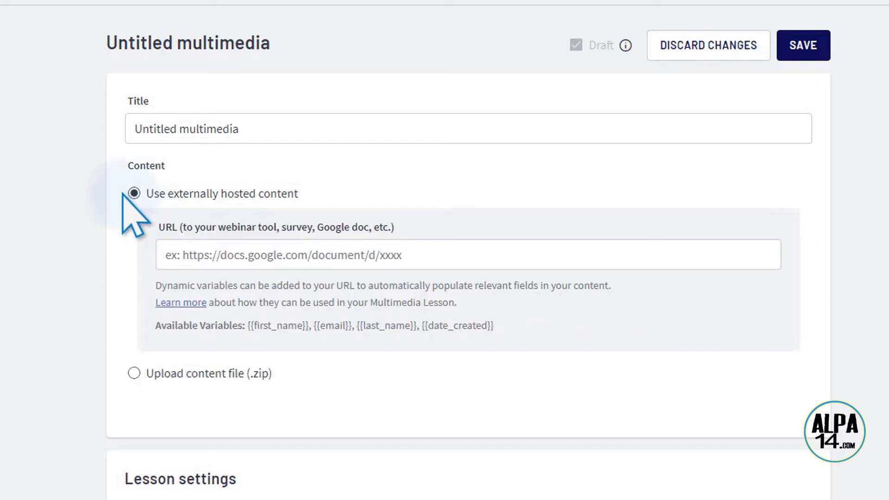
{"action": "left_click", "coordinate": [171, 244]}
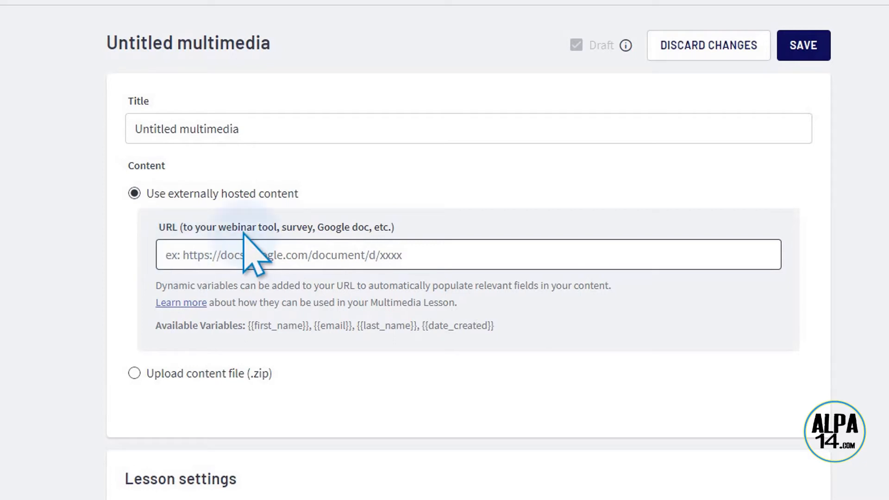
{"action": "type", "text": "https://learningapps.org/watch?v=p1ptiupfj20"}
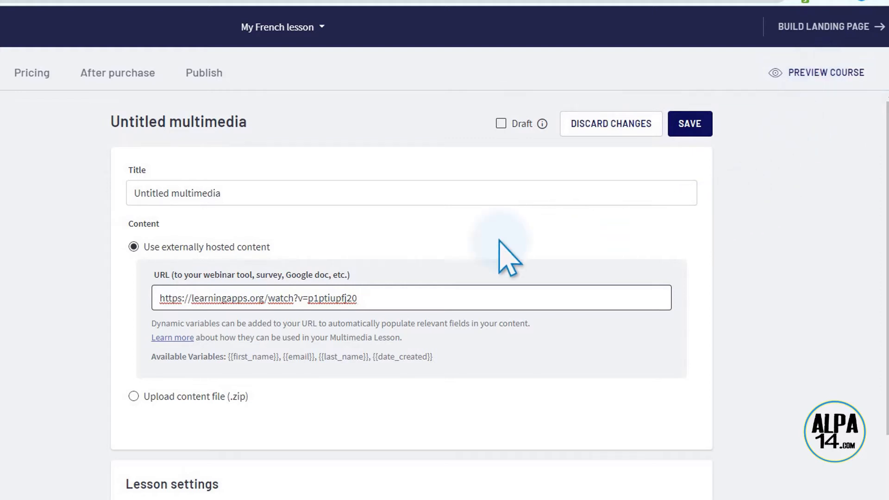
{"action": "left_click", "coordinate": [226, 193]}
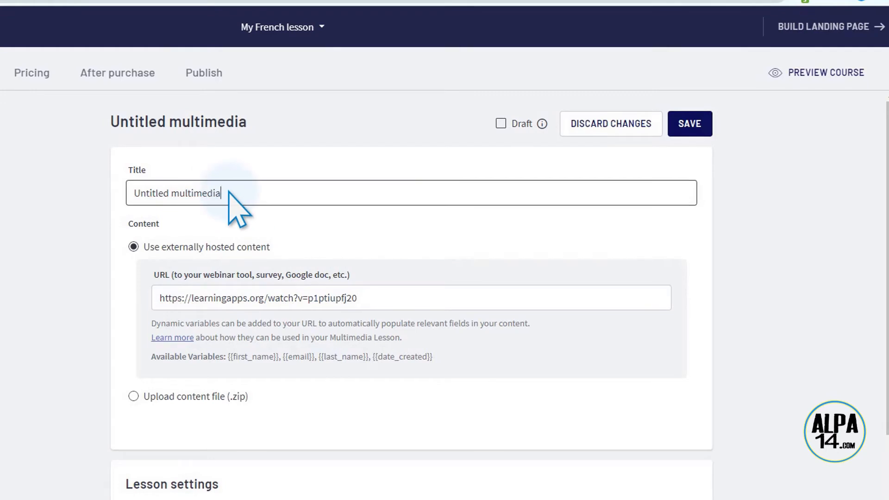
{"action": "key", "text": "BackSpace"}
{"action": "key", "text": "BackSpace"}
{"action": "key", "text": "BackSpace"}
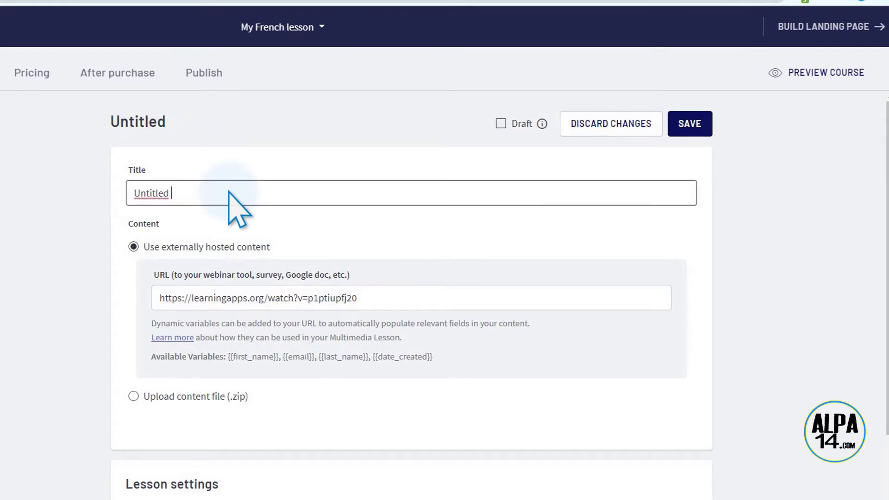
{"action": "key", "text": "BackSpace"}
{"action": "key", "text": "BackSpace"}
{"action": "key", "text": "BackSpace"}
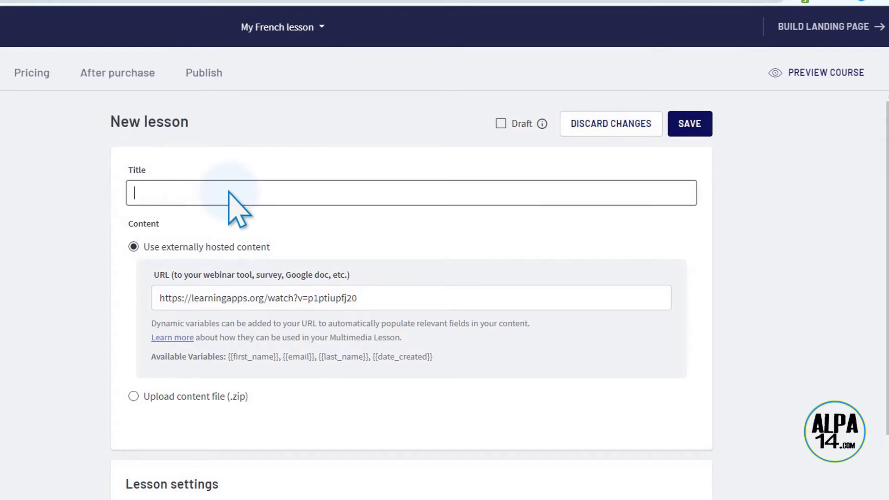
{"action": "type", "text": "Paring / Find the right audio file that matches the picture"}
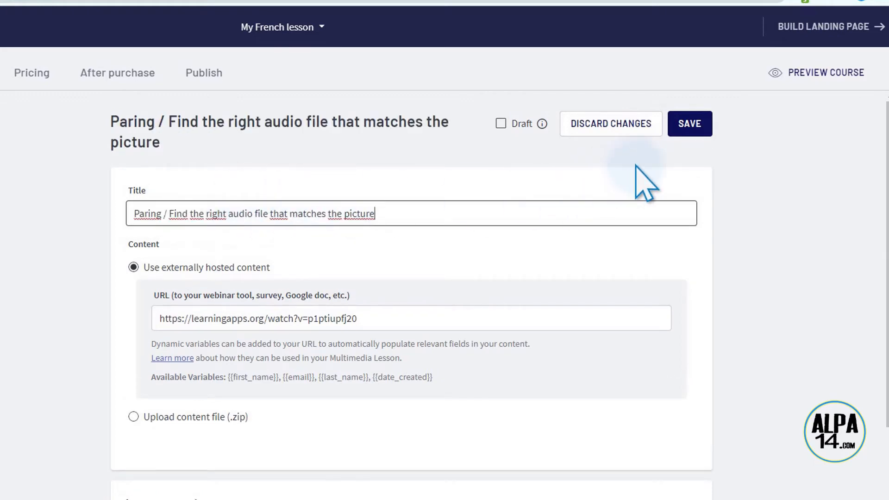
{"action": "left_click", "coordinate": [676, 131]}
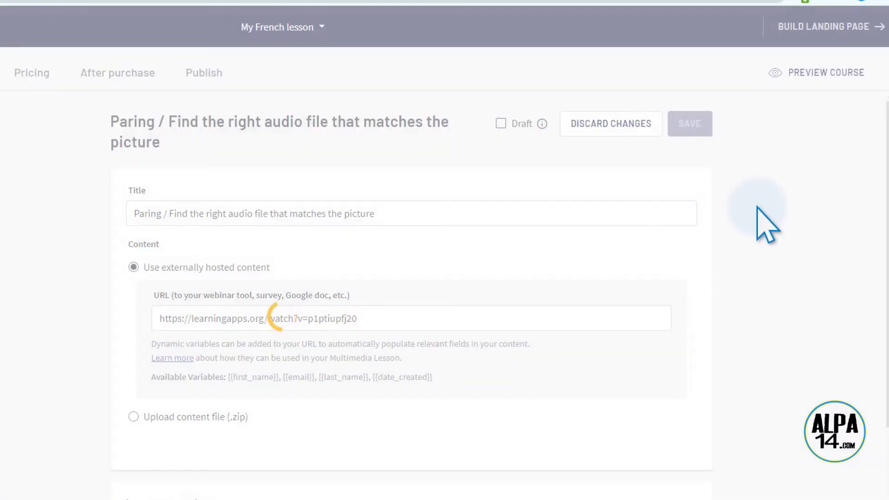
Step: Preview the course and try the pairing exercise by playing Audio D and moving the thumbs-up picture beneath it, returning to the course editor
{"action": "left_click", "coordinate": [815, 75]}
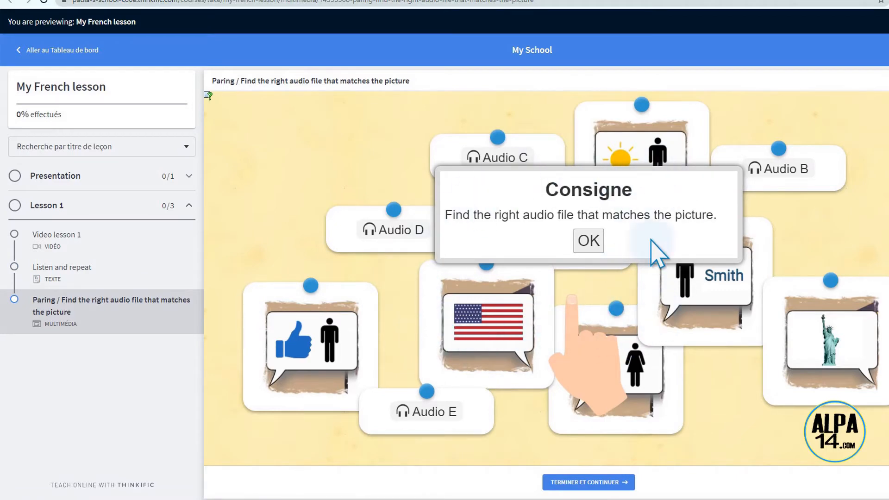
{"action": "left_click", "coordinate": [591, 242]}
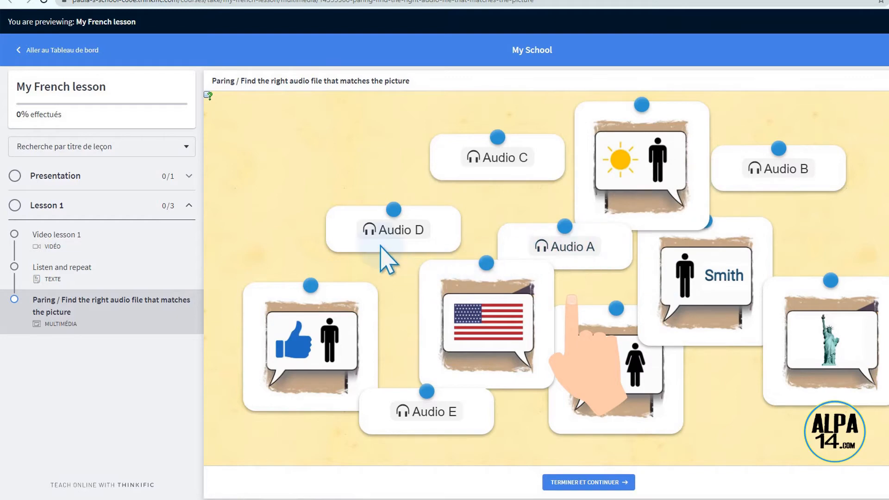
{"action": "left_click", "coordinate": [379, 231]}
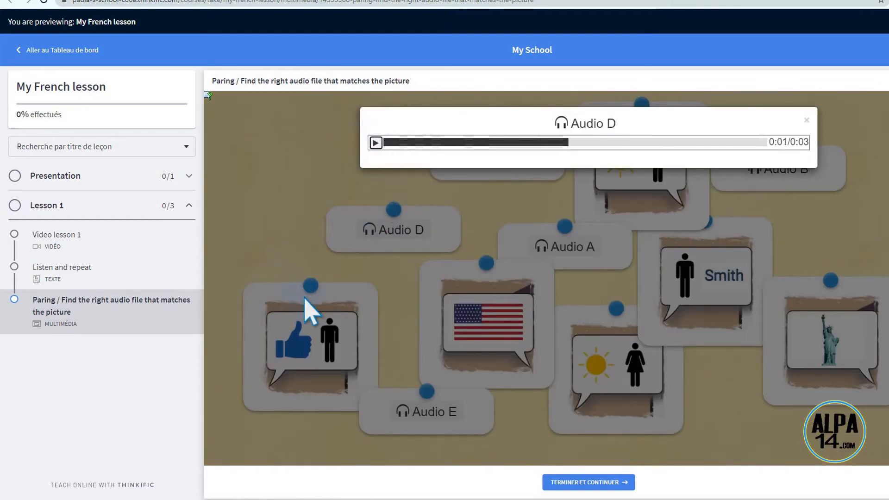
{"action": "left_click", "coordinate": [416, 293]}
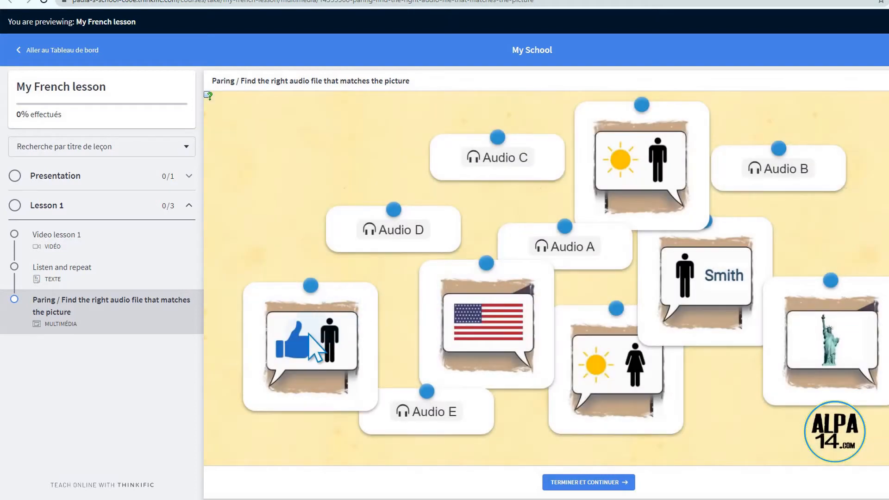
{"action": "left_click_drag", "start_coordinate": [298, 334], "coordinate": [352, 288]}
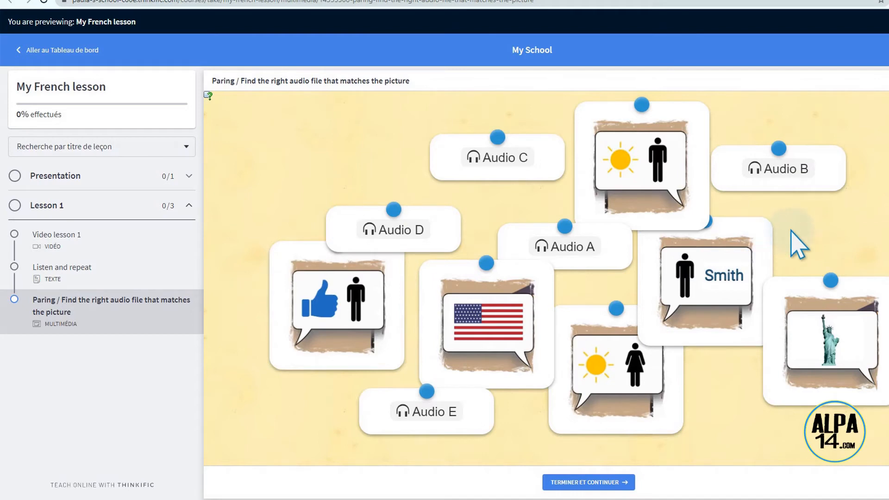
{"action": "left_click", "coordinate": [81, 3]}
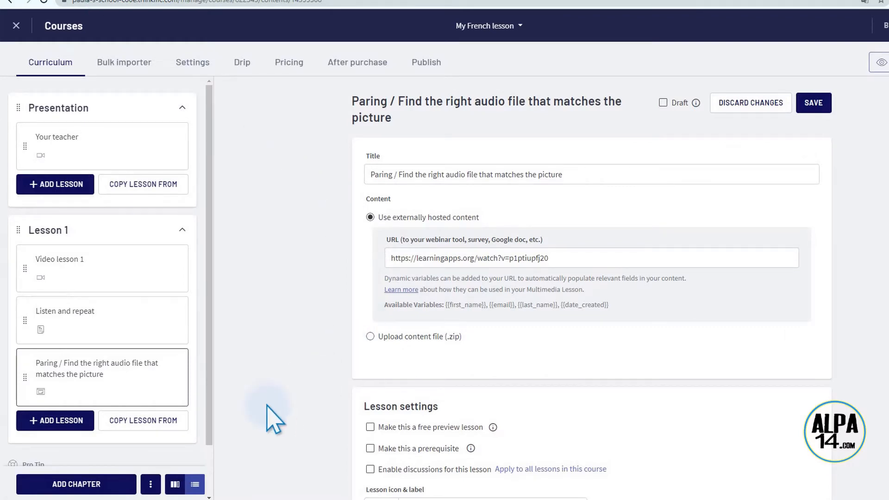
Step: Add a PDF lesson titled "Summary of the lesson" to the Lesson 1 chapter
{"action": "left_click", "coordinate": [60, 420]}
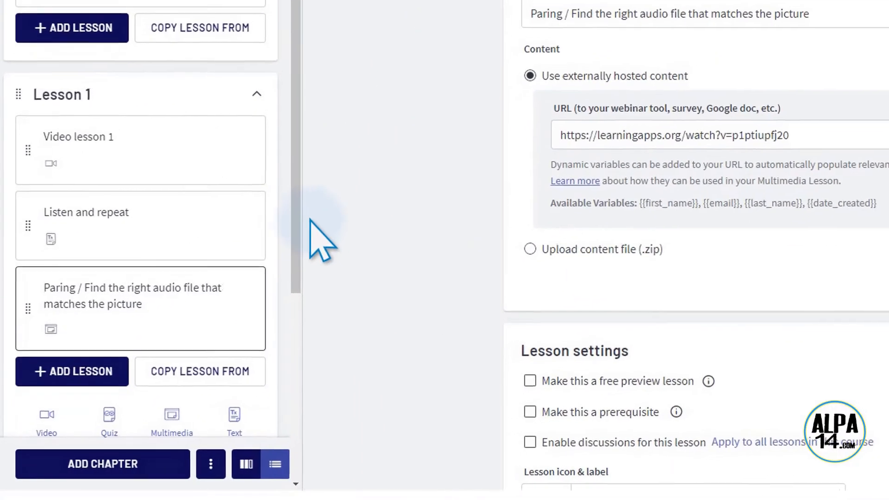
{"action": "left_click_drag", "start_coordinate": [249, 254], "coordinate": [250, 366]}
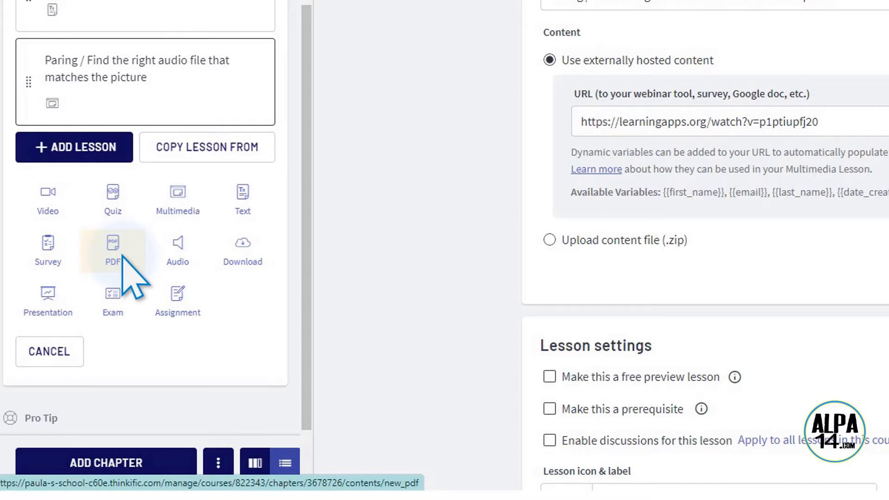
{"action": "left_click", "coordinate": [122, 256]}
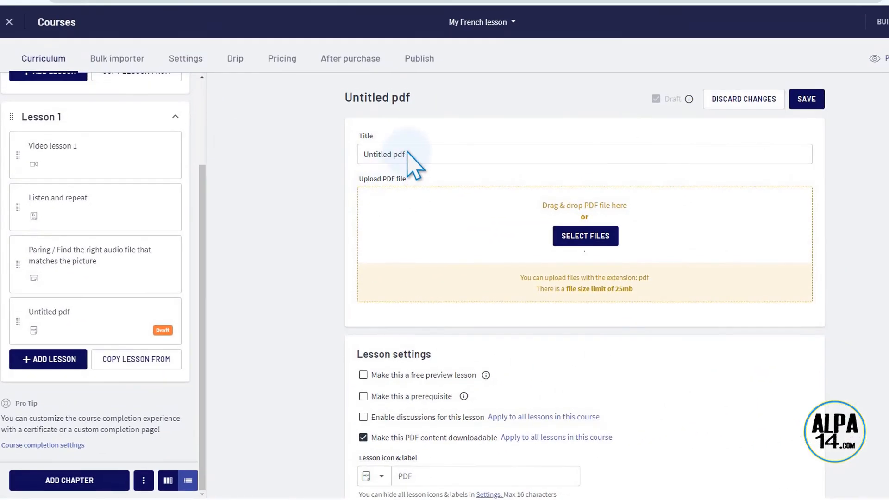
{"action": "left_click", "coordinate": [408, 154]}
{"action": "key", "text": "BackSpace"}
{"action": "key", "text": "BackSpace"}
{"action": "key", "text": "BackSpace"}
{"action": "key", "text": "BackSpace"}
{"action": "key", "text": "BackSpace"}
{"action": "key", "text": "BackSpace"}
{"action": "key", "text": "BackSpace"}
{"action": "key", "text": "BackSpace"}
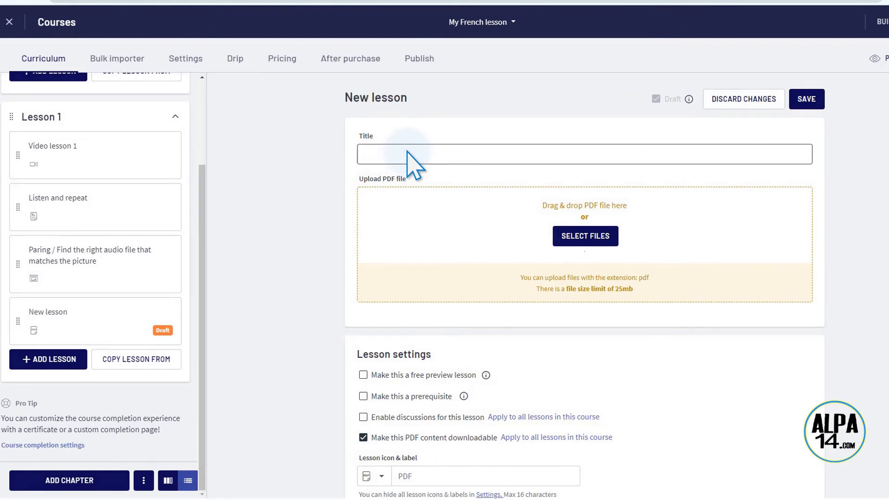
{"action": "type", "text": "Summary of the lesson"}
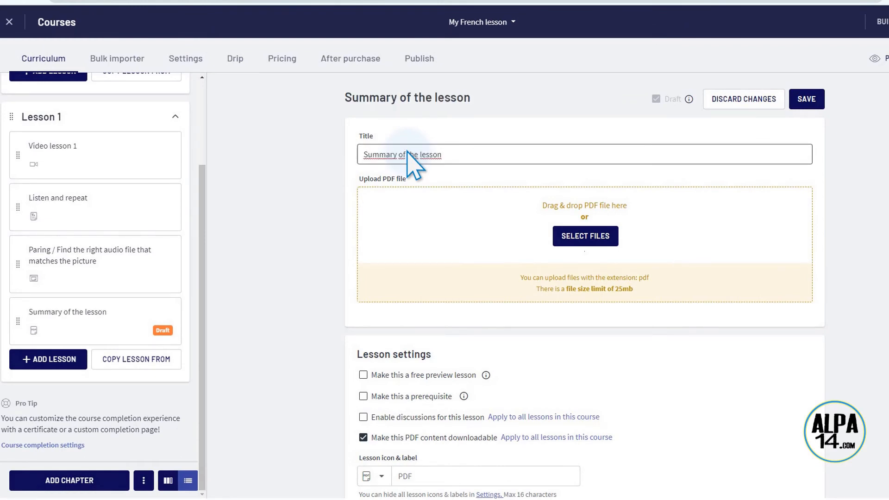
Step: Upload ebook-summary.pdf from the Tuto Thinkific folder to the "Summary of the lesson" lesson and save it
{"action": "left_click", "coordinate": [586, 237]}
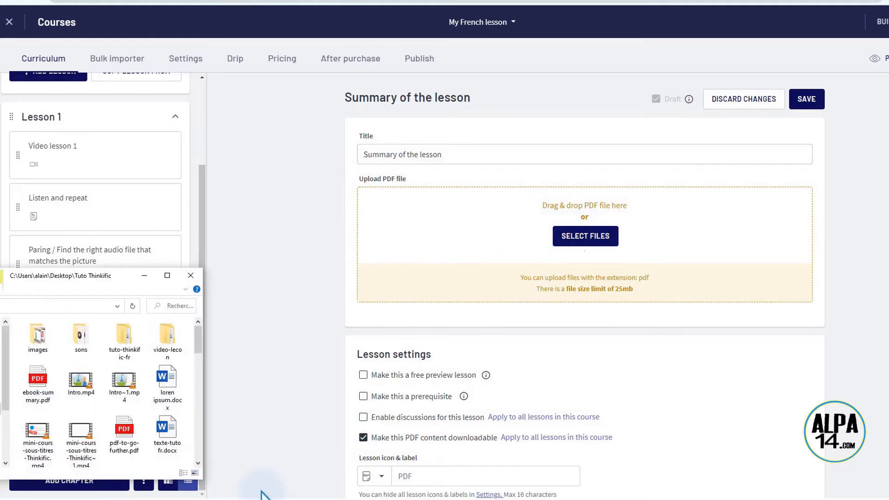
{"action": "left_click_drag", "start_coordinate": [38, 382], "coordinate": [584, 250]}
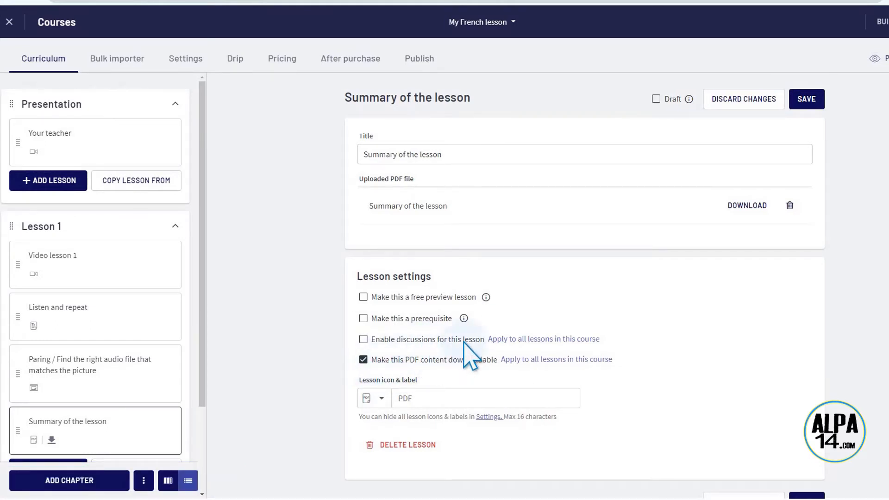
{"action": "left_click", "coordinate": [815, 102]}
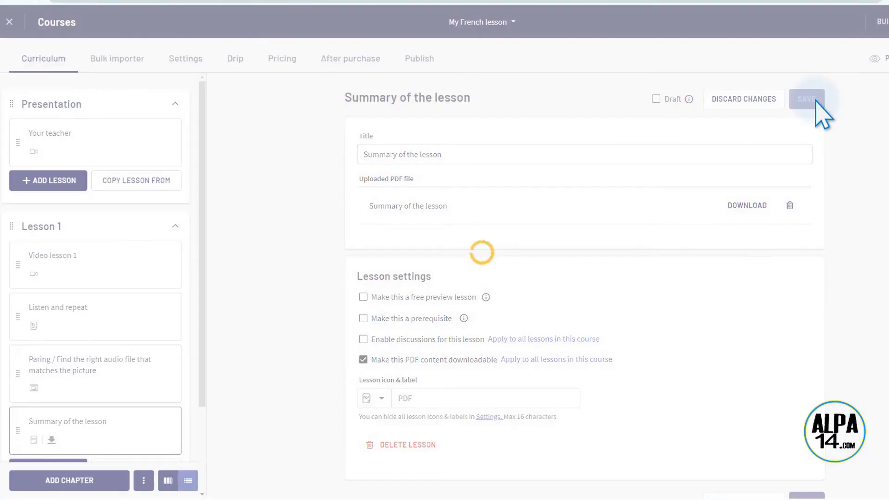
Step: Preview the "Summary of the lesson" PDF through to its last page and return to the course editor
{"action": "left_click", "coordinate": [887, 54]}
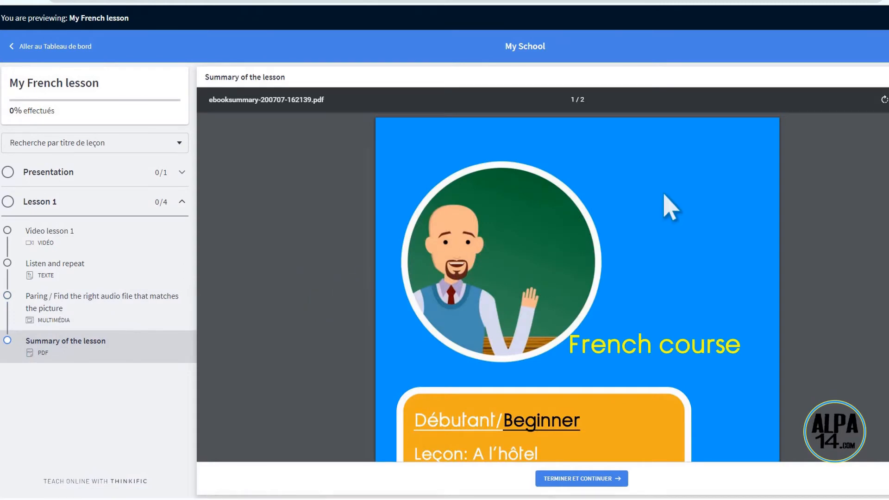
{"action": "scroll", "coordinate": [577, 287], "scroll_direction": "down", "scroll_amount": 10}
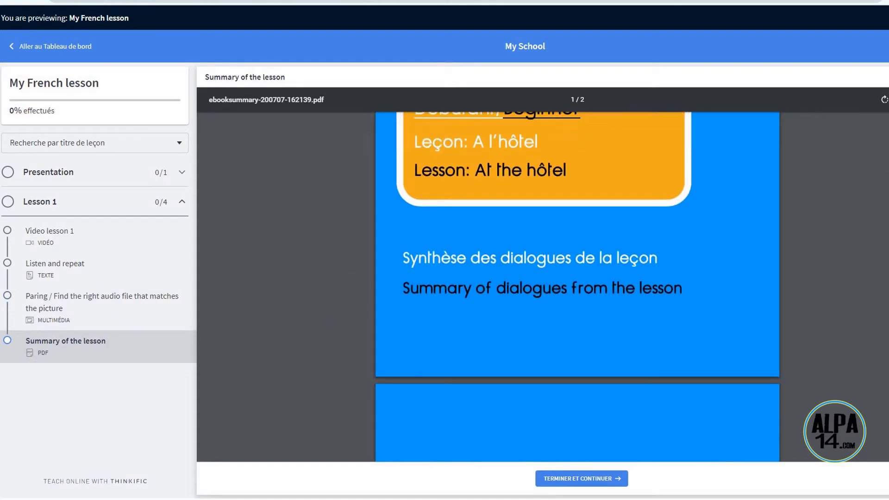
{"action": "scroll", "coordinate": [576, 287], "scroll_direction": "down", "scroll_amount": 2}
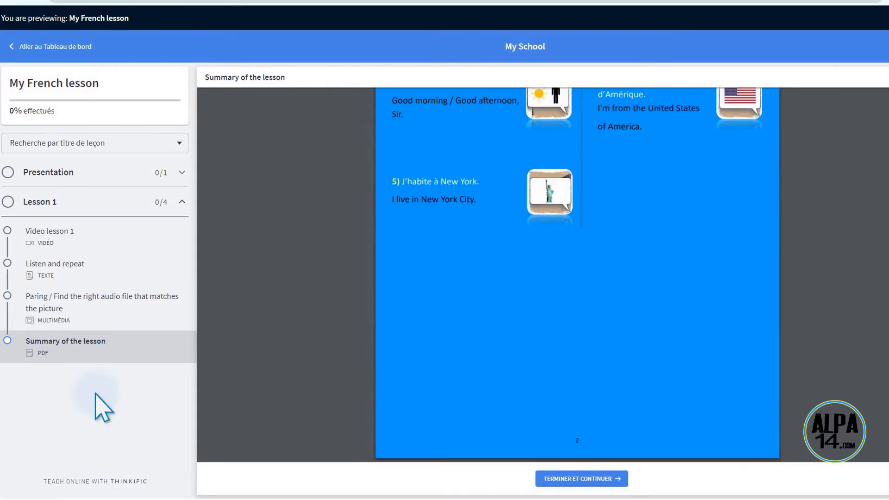
{"action": "left_click", "coordinate": [71, 2]}
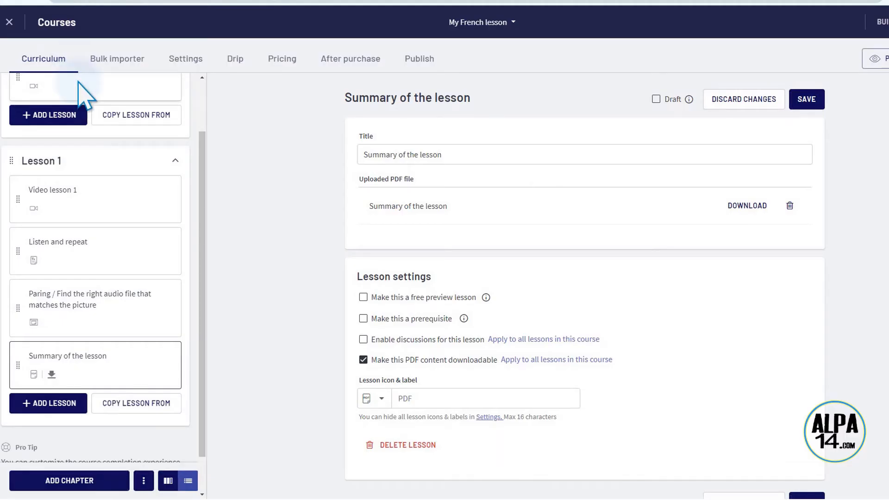
Step: Add a quiz lesson titled "Test your knowledge" to the Lesson 1 chapter
{"action": "left_click", "coordinate": [41, 401]}
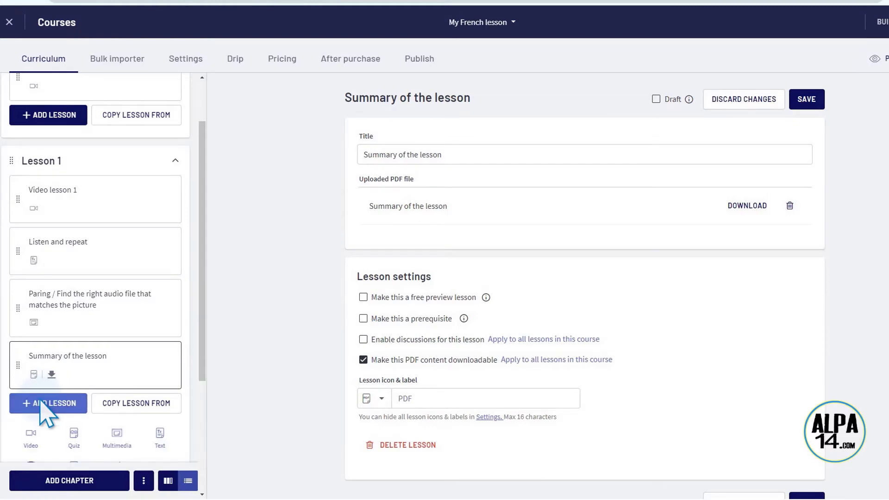
{"action": "left_click_drag", "start_coordinate": [208, 324], "coordinate": [212, 403]}
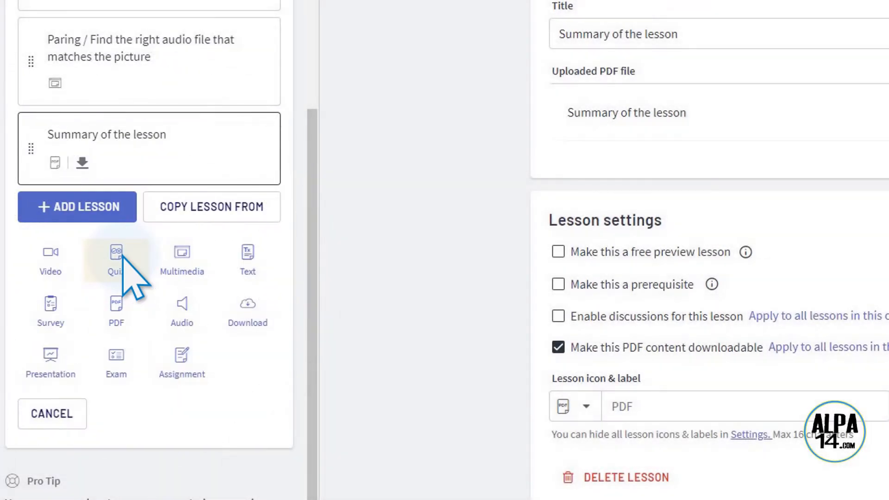
{"action": "left_click", "coordinate": [122, 255]}
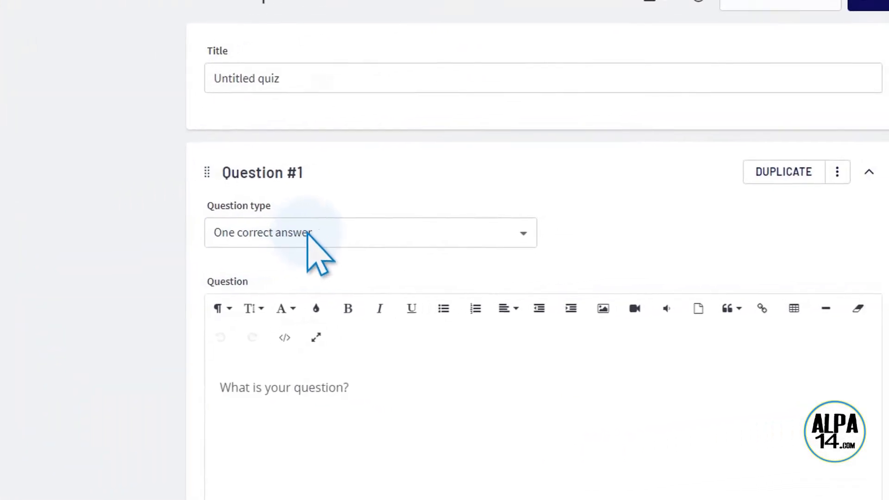
{"action": "left_click", "coordinate": [291, 65]}
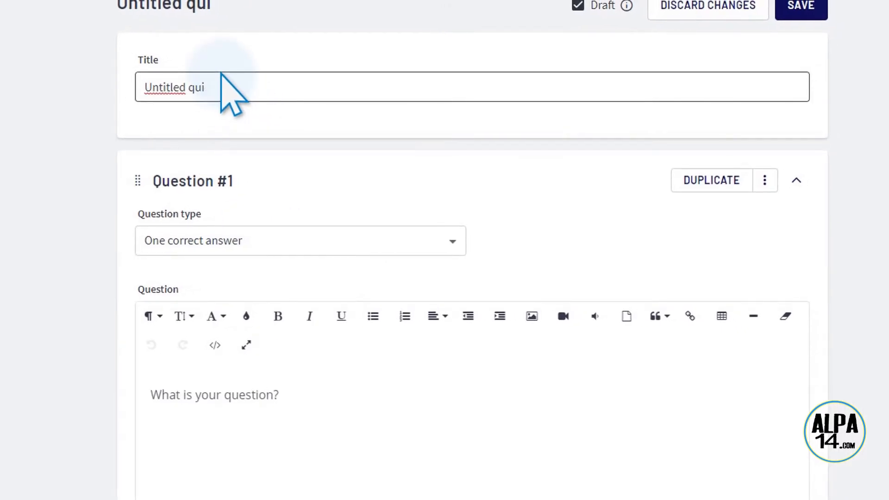
{"action": "key", "text": "BackSpace"}
{"action": "key", "text": "BackSpace"}
{"action": "key", "text": "BackSpace"}
{"action": "key", "text": "BackSpace"}
{"action": "key", "text": "BackSpace"}
{"action": "key", "text": "BackSpace"}
{"action": "key", "text": "BackSpace"}
{"action": "key", "text": "BackSpace"}
{"action": "key", "text": "BackSpace"}
{"action": "key", "text": "BackSpace"}
{"action": "key", "text": "BackSpace"}
{"action": "key", "text": "BackSpace"}
{"action": "type", "text": "Test your knowledge"}
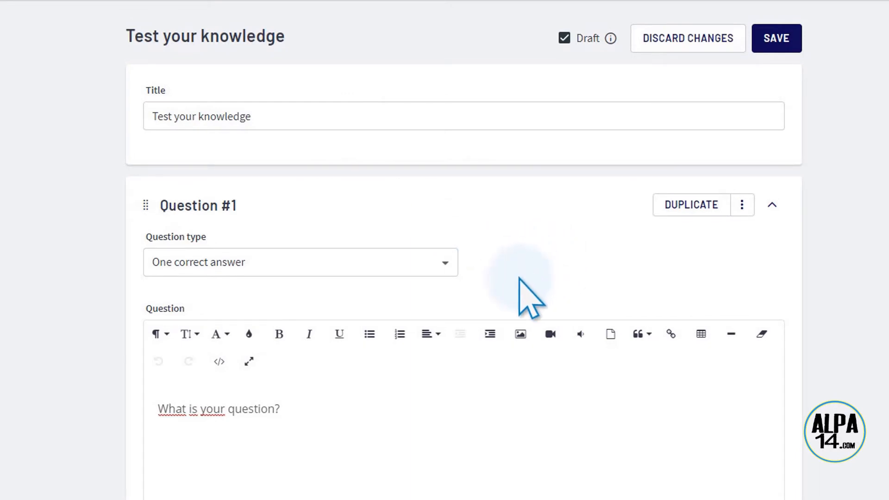
Step: Examine the question type options of Question #1 and its question and answer choice fields
{"action": "left_click", "coordinate": [443, 263]}
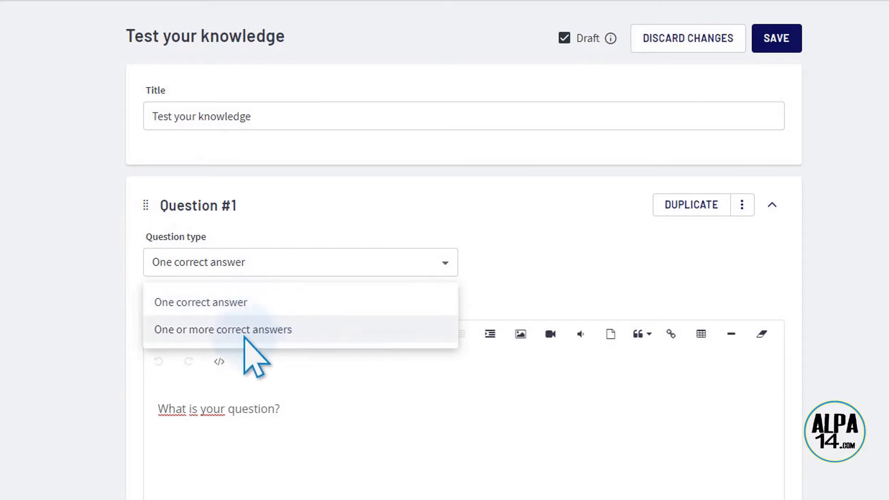
{"action": "left_click", "coordinate": [569, 256]}
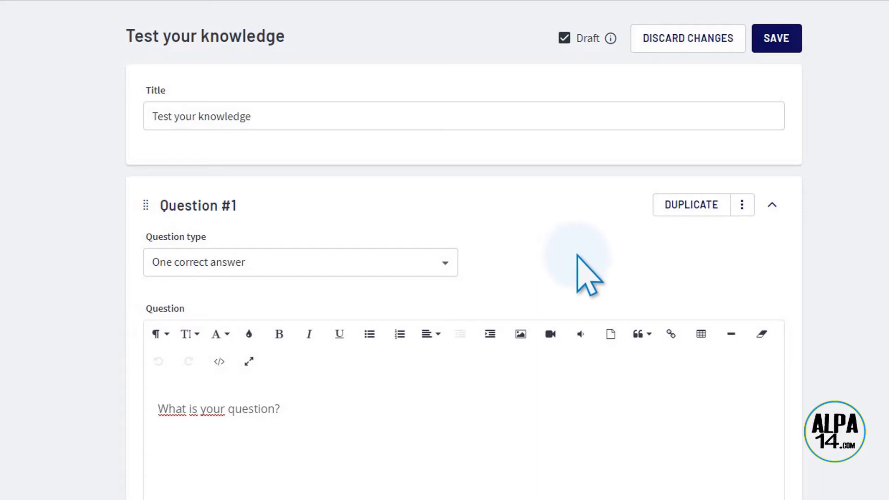
{"action": "scroll", "coordinate": [588, 275], "scroll_direction": "down", "scroll_amount": 2}
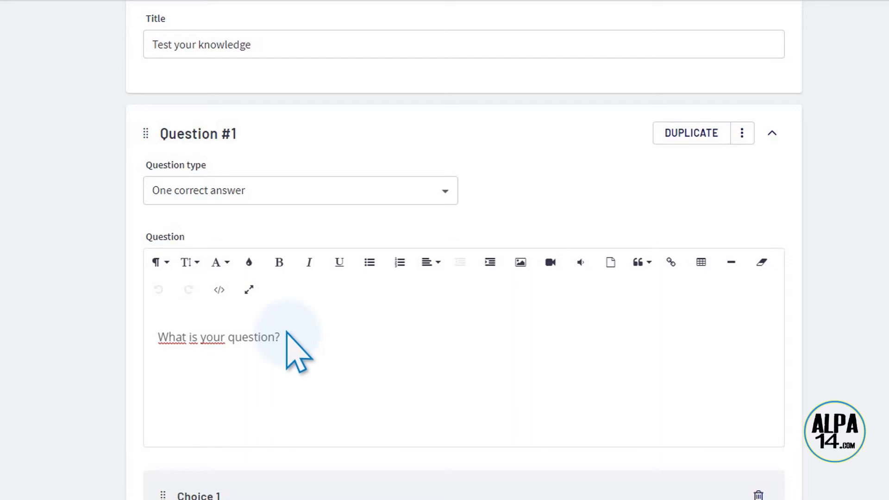
{"action": "left_click_drag", "start_coordinate": [286, 331], "coordinate": [164, 333]}
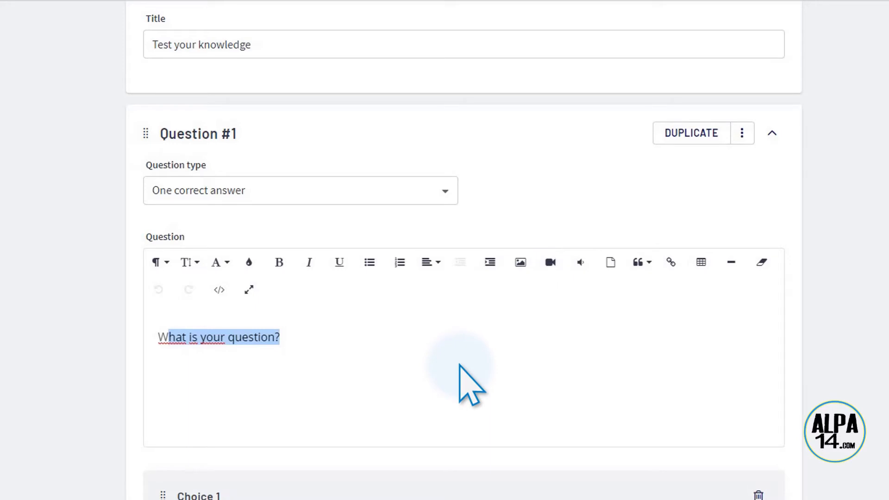
{"action": "scroll", "coordinate": [459, 364], "scroll_direction": "down", "scroll_amount": 2}
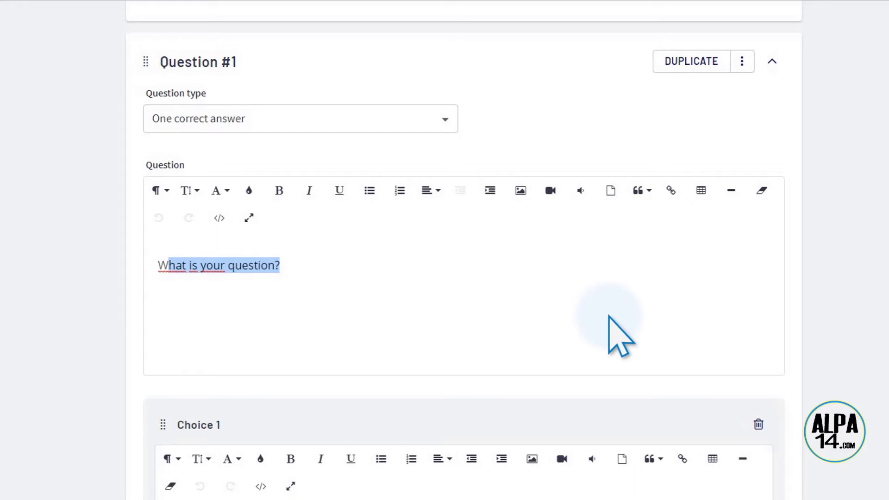
{"action": "scroll", "coordinate": [613, 326], "scroll_direction": "down", "scroll_amount": 3}
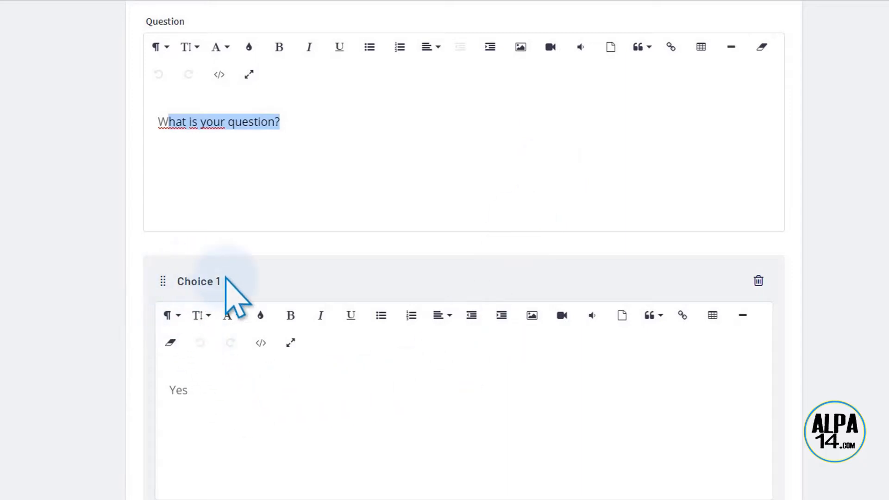
{"action": "scroll", "coordinate": [389, 365], "scroll_direction": "down", "scroll_amount": 6}
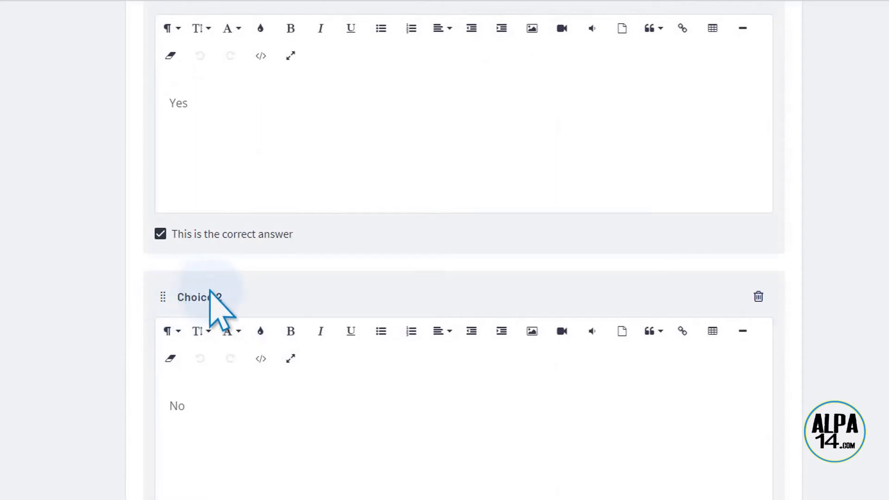
Step: Add a third choice to Question #1 and mark Choice 2 as the correct answer
{"action": "scroll", "coordinate": [383, 396], "scroll_direction": "down", "scroll_amount": 4}
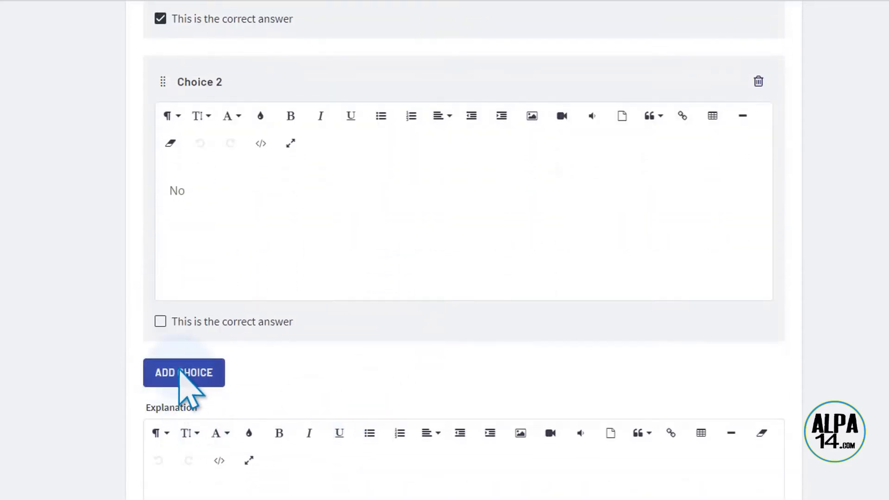
{"action": "left_click", "coordinate": [183, 370]}
{"action": "scroll", "coordinate": [278, 220], "scroll_direction": "up", "scroll_amount": 5}
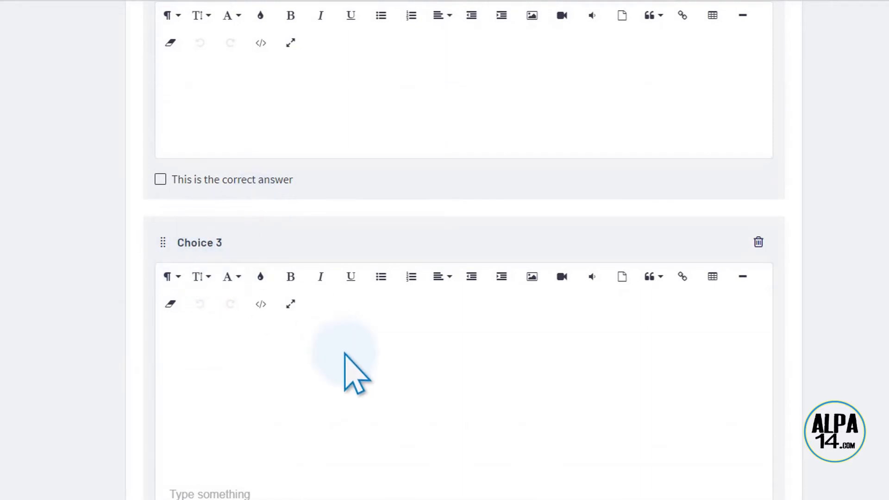
{"action": "scroll", "coordinate": [304, 358], "scroll_direction": "up", "scroll_amount": 3}
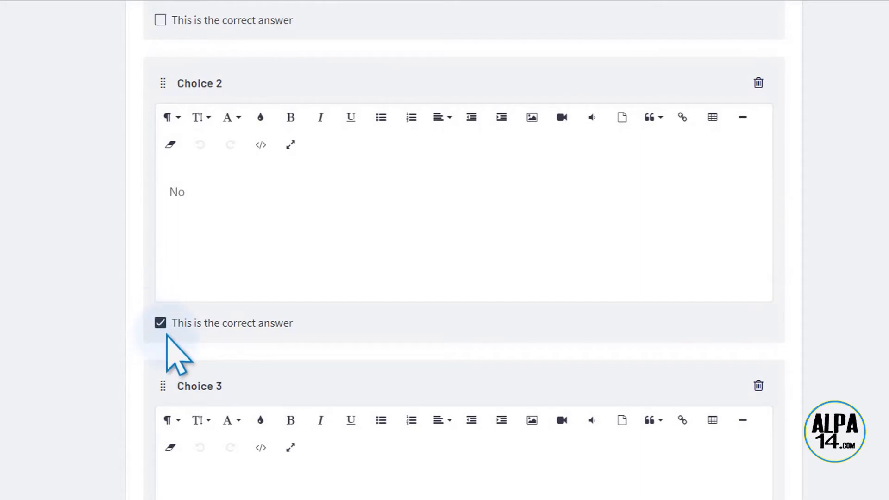
{"action": "scroll", "coordinate": [397, 468], "scroll_direction": "down", "scroll_amount": 3}
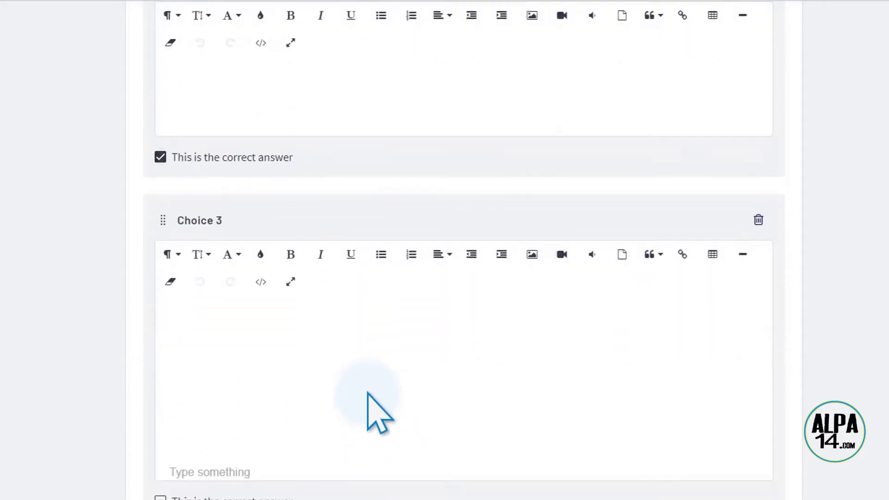
Step: Require a passing grade of 80% for the quiz and enable the randomised question bank in the lesson settings
{"action": "scroll", "coordinate": [371, 396], "scroll_direction": "down", "scroll_amount": 5}
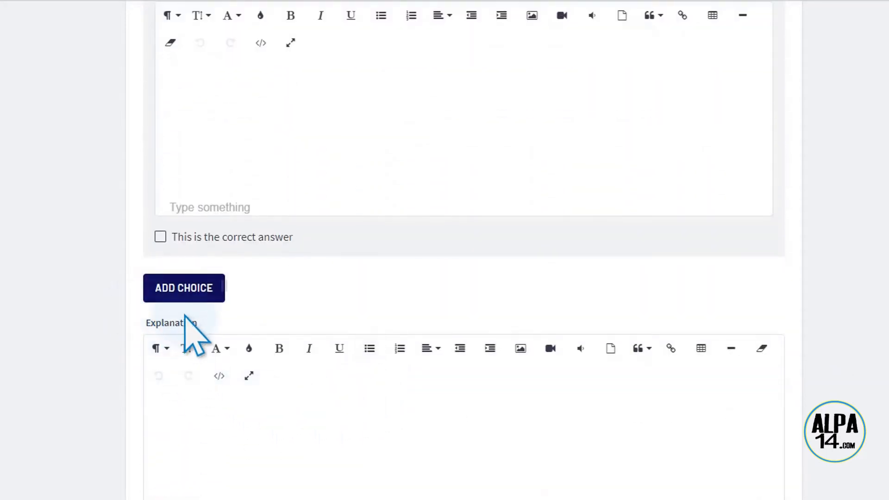
{"action": "left_click_drag", "start_coordinate": [205, 322], "coordinate": [163, 321]}
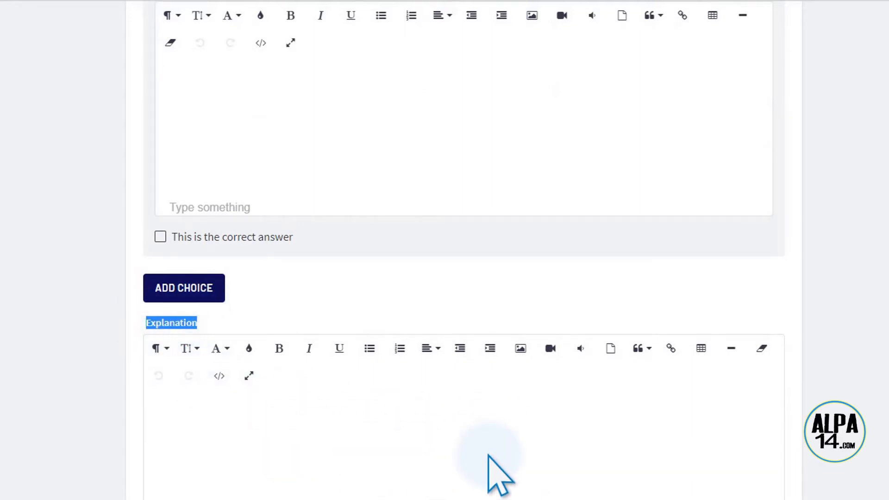
{"action": "scroll", "coordinate": [487, 459], "scroll_direction": "down", "scroll_amount": 6}
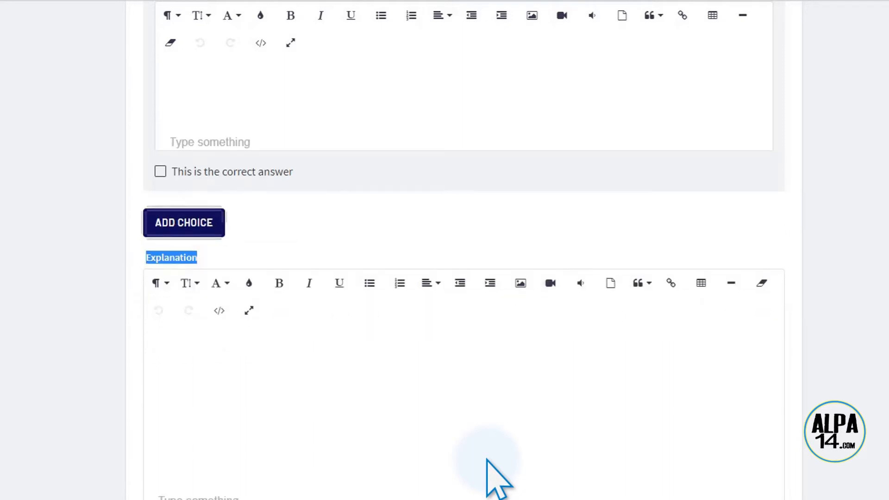
{"action": "scroll", "coordinate": [487, 403], "scroll_direction": "down", "scroll_amount": 2}
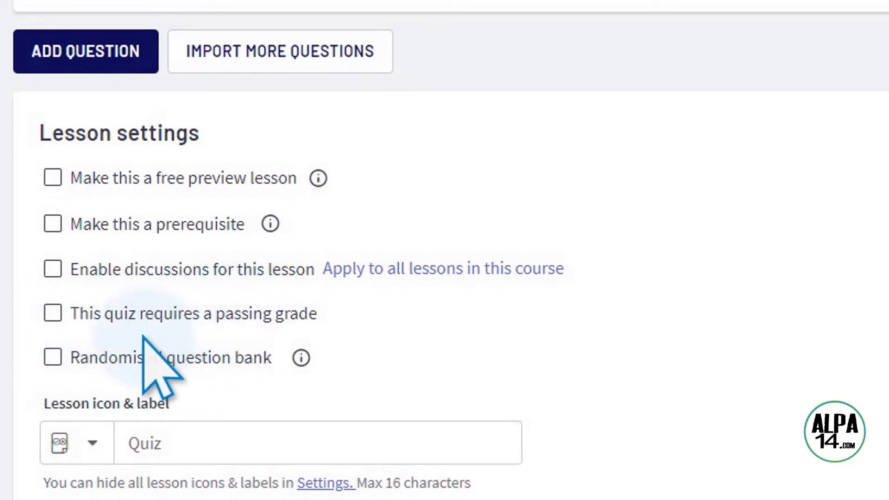
{"action": "left_click", "coordinate": [52, 313]}
{"action": "scroll", "coordinate": [471, 318], "scroll_direction": "down", "scroll_amount": 2}
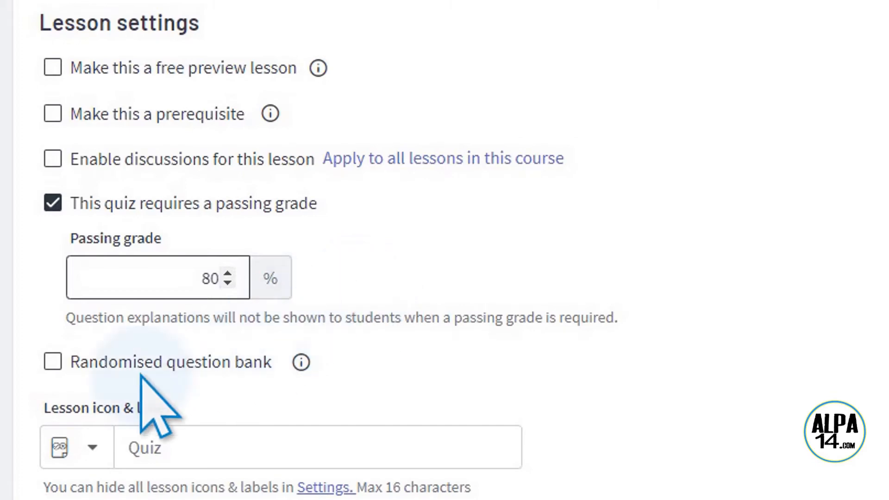
{"action": "left_click", "coordinate": [44, 361]}
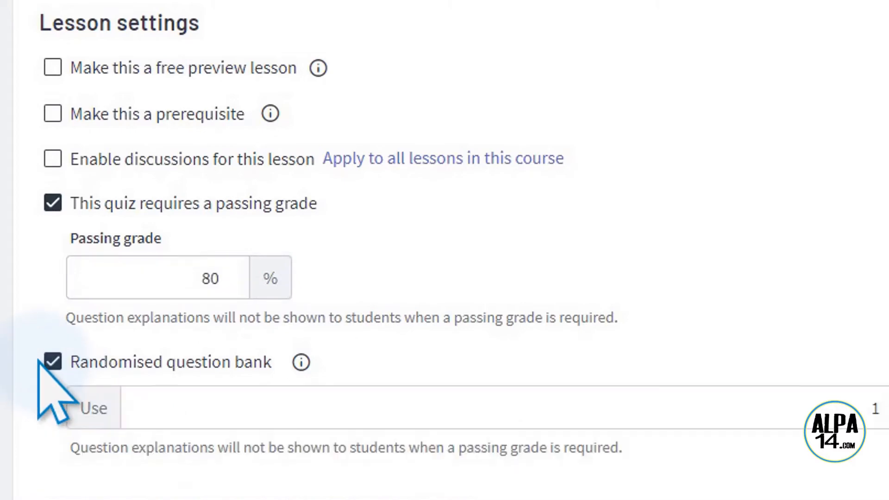
{"action": "scroll", "coordinate": [576, 317], "scroll_direction": "down", "scroll_amount": 5}
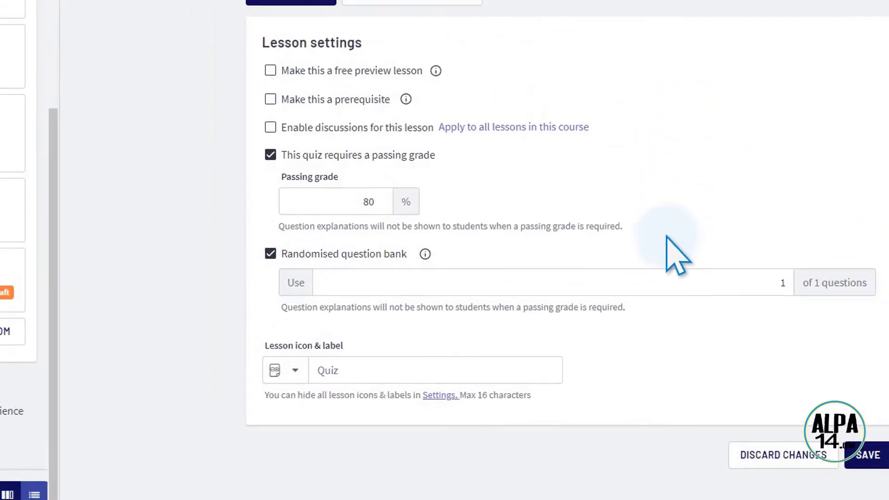
Step: Expand Question #1 of the "Test your knowledge" quiz and review its audio question, picture choices, correct answer and explanation
{"action": "scroll", "coordinate": [660, 301], "scroll_direction": "up", "scroll_amount": 10}
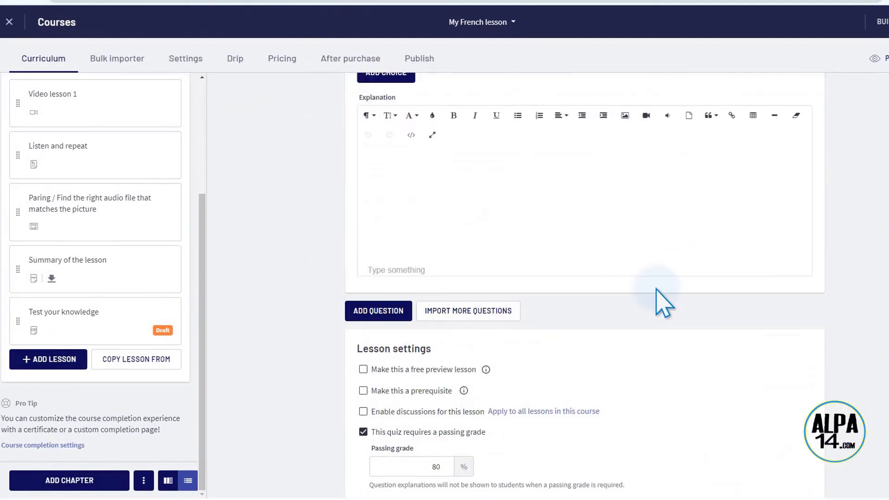
{"action": "scroll", "coordinate": [650, 296], "scroll_direction": "up", "scroll_amount": 6}
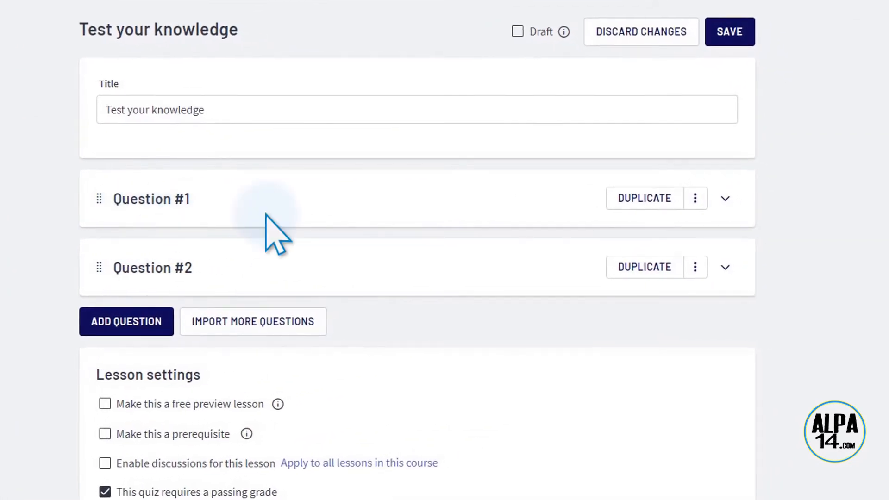
{"action": "left_click", "coordinate": [725, 198]}
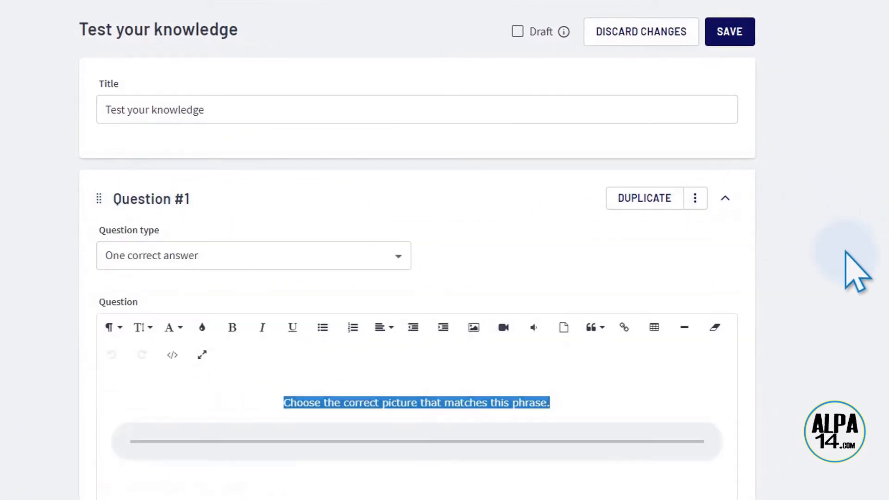
{"action": "scroll", "coordinate": [817, 268], "scroll_direction": "down", "scroll_amount": 2}
{"action": "scroll", "coordinate": [816, 259], "scroll_direction": "down", "scroll_amount": 2}
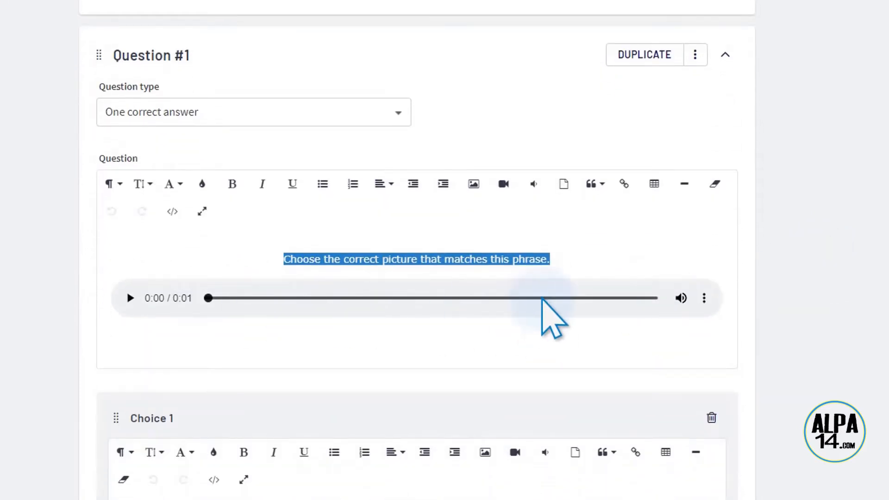
{"action": "scroll", "coordinate": [793, 371], "scroll_direction": "down", "scroll_amount": 8}
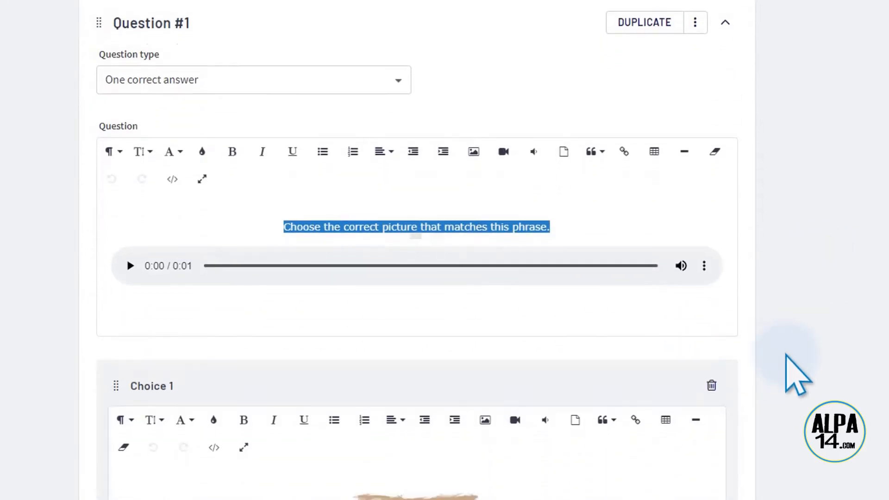
{"action": "scroll", "coordinate": [792, 361], "scroll_direction": "down", "scroll_amount": 20}
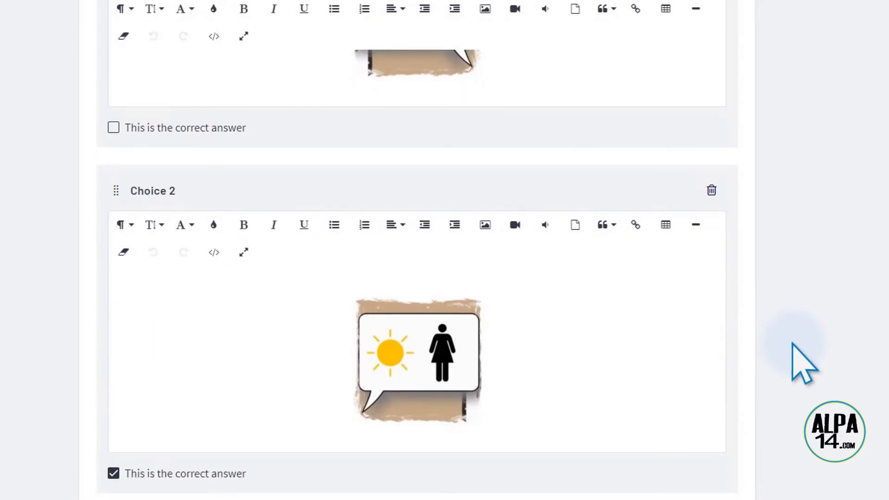
{"action": "scroll", "coordinate": [796, 368], "scroll_direction": "down", "scroll_amount": 6}
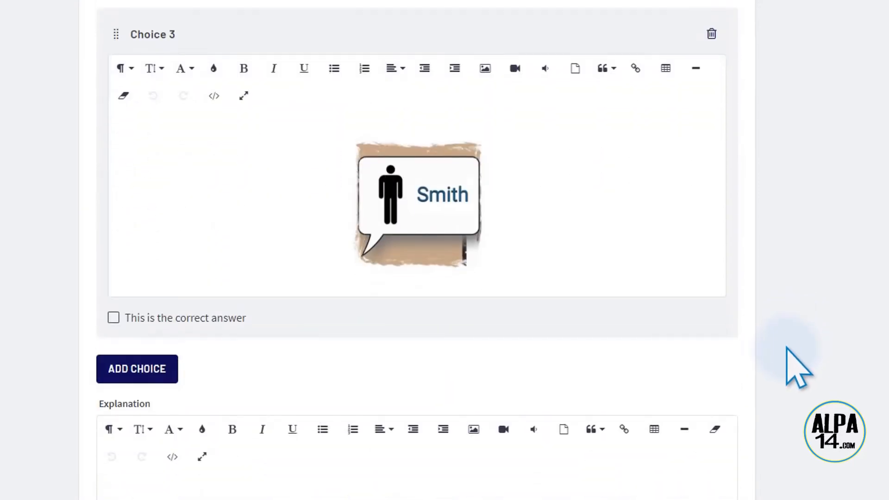
{"action": "scroll", "coordinate": [791, 354], "scroll_direction": "down", "scroll_amount": 4}
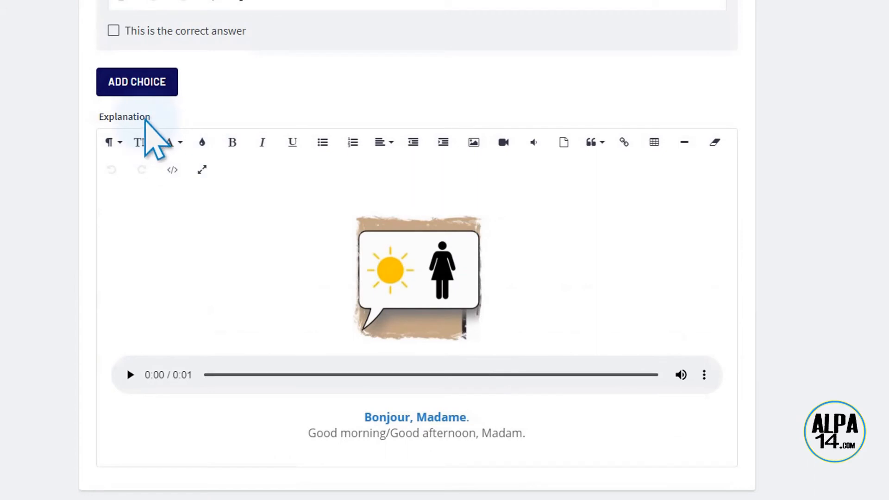
{"action": "left_click_drag", "start_coordinate": [145, 117], "coordinate": [102, 120]}
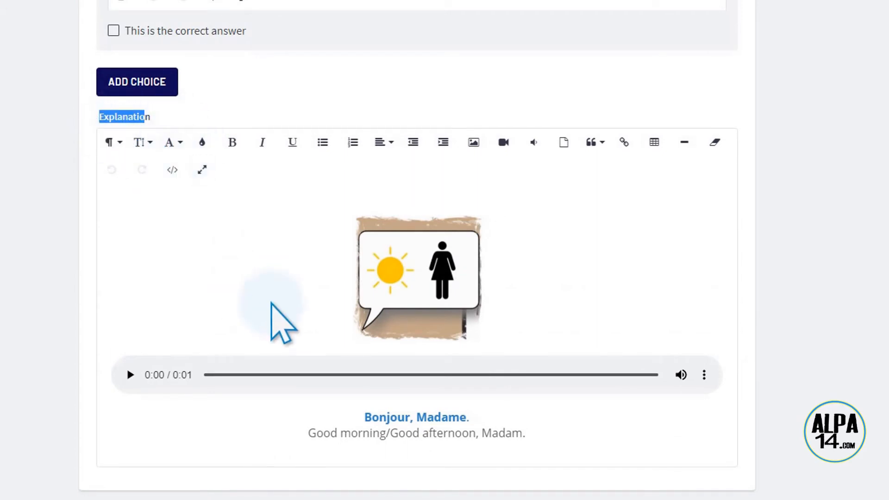
{"action": "left_click", "coordinate": [273, 322]}
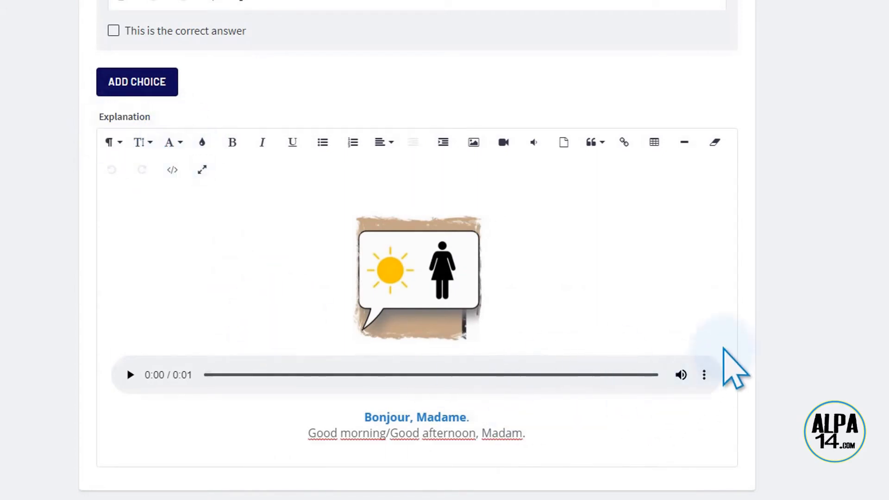
Step: Expand Question #2 of the quiz and review its picture question, audio choices, correct answer and explanation
{"action": "scroll", "coordinate": [793, 444], "scroll_direction": "down", "scroll_amount": 4}
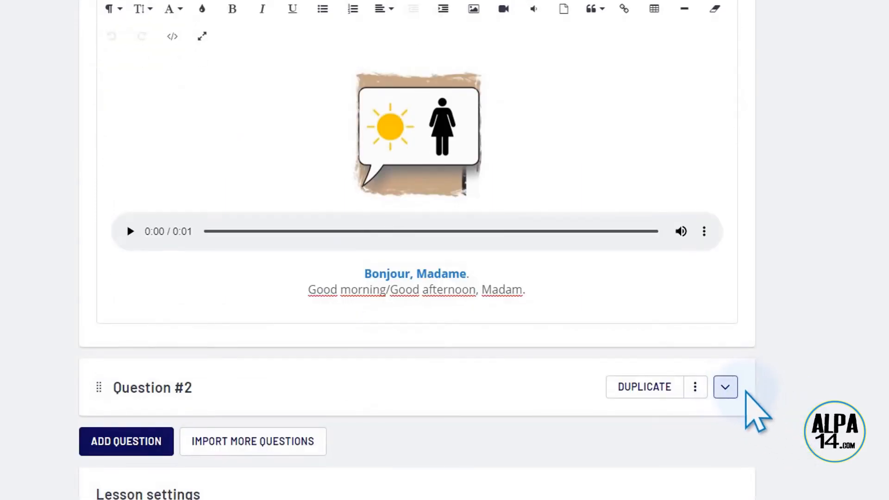
{"action": "left_click", "coordinate": [725, 387]}
{"action": "scroll", "coordinate": [731, 408], "scroll_direction": "up", "scroll_amount": 10}
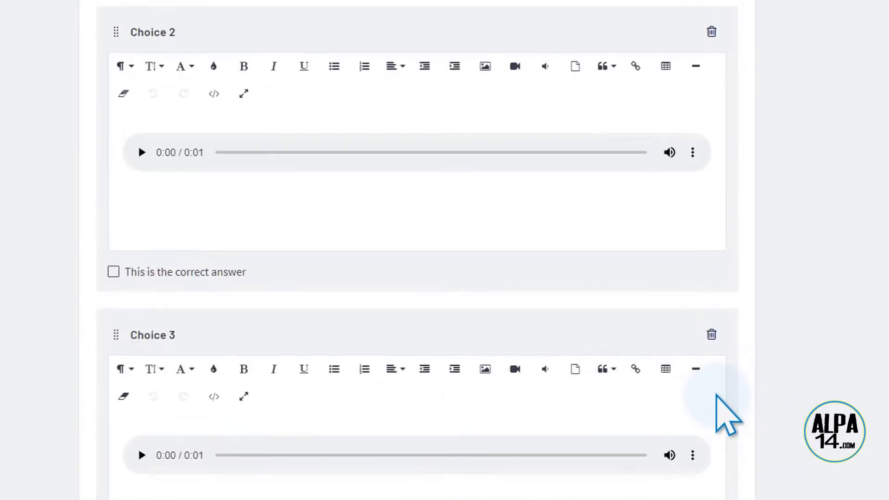
{"action": "scroll", "coordinate": [714, 407], "scroll_direction": "up", "scroll_amount": 12}
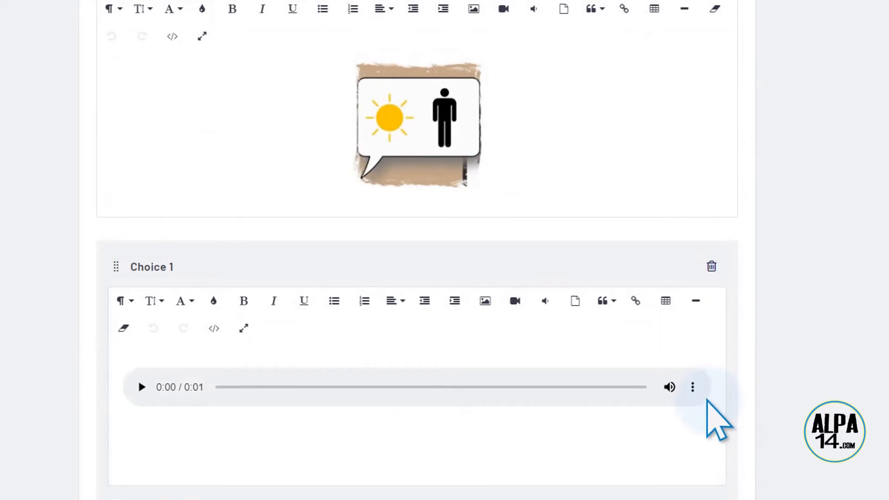
{"action": "scroll", "coordinate": [292, 236], "scroll_direction": "up", "scroll_amount": 3}
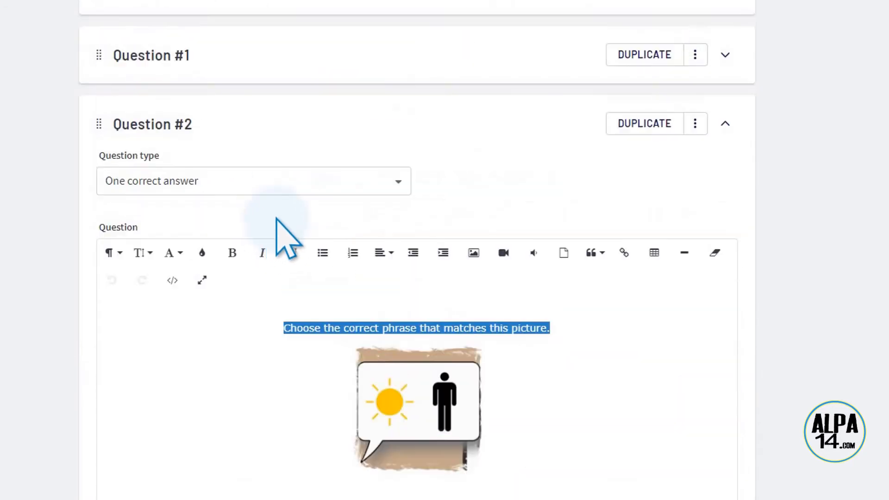
{"action": "scroll", "coordinate": [509, 425], "scroll_direction": "down", "scroll_amount": 7}
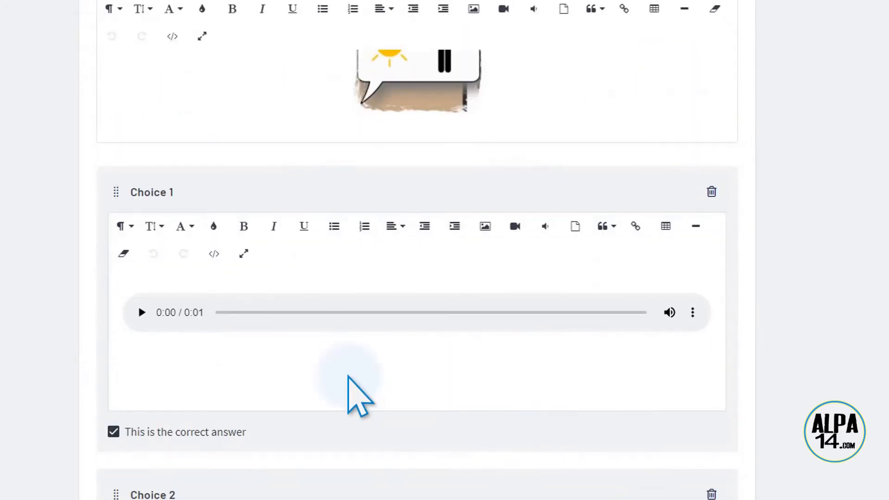
{"action": "scroll", "coordinate": [305, 421], "scroll_direction": "down", "scroll_amount": 4}
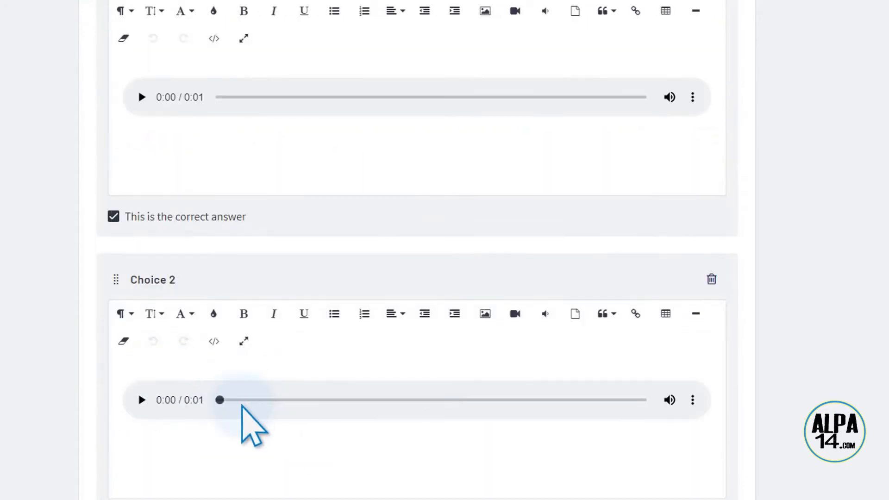
{"action": "scroll", "coordinate": [287, 424], "scroll_direction": "down", "scroll_amount": 3}
{"action": "scroll", "coordinate": [337, 440], "scroll_direction": "down", "scroll_amount": 1}
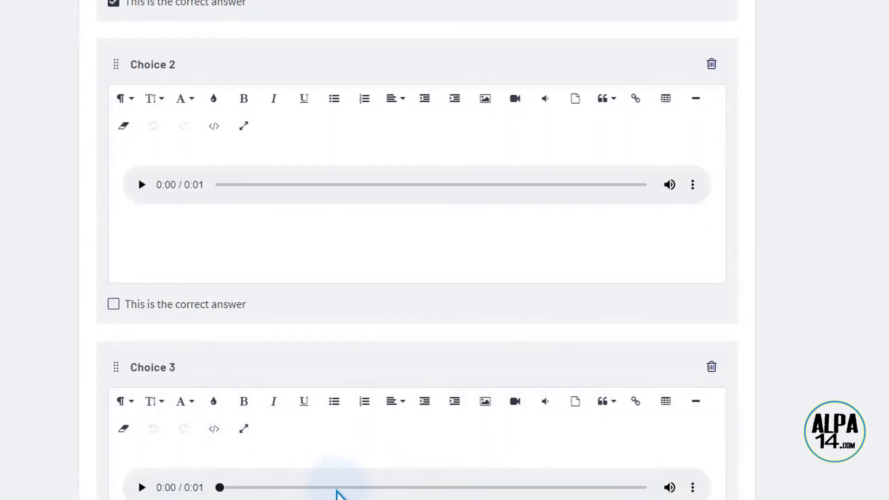
{"action": "scroll", "coordinate": [297, 435], "scroll_direction": "down", "scroll_amount": 4}
{"action": "scroll", "coordinate": [301, 433], "scroll_direction": "down", "scroll_amount": 4}
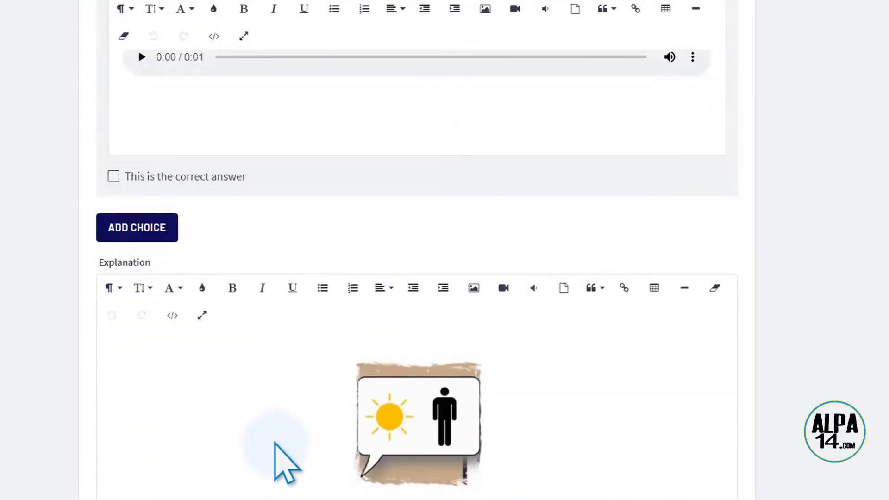
{"action": "scroll", "coordinate": [278, 444], "scroll_direction": "down", "scroll_amount": 5}
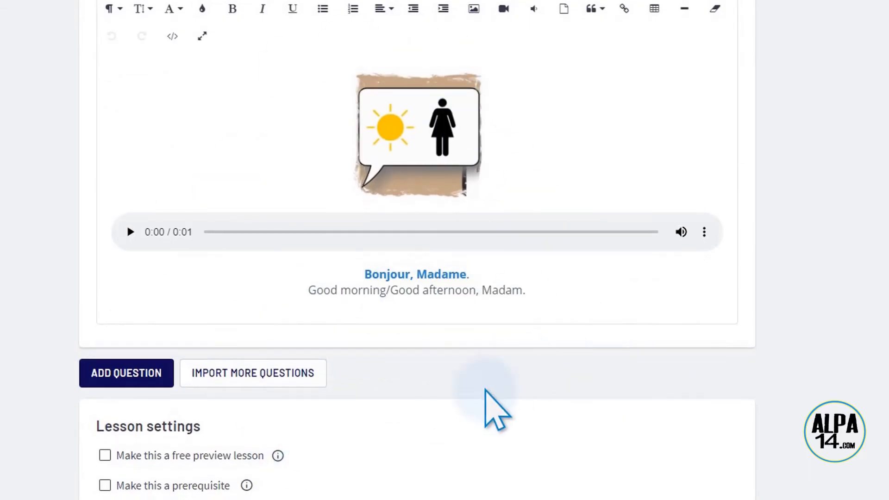
Step: Remove the passing grade requirement from the "Test your knowledge" quiz and save the quiz
{"action": "scroll", "coordinate": [417, 440], "scroll_direction": "down", "scroll_amount": 4}
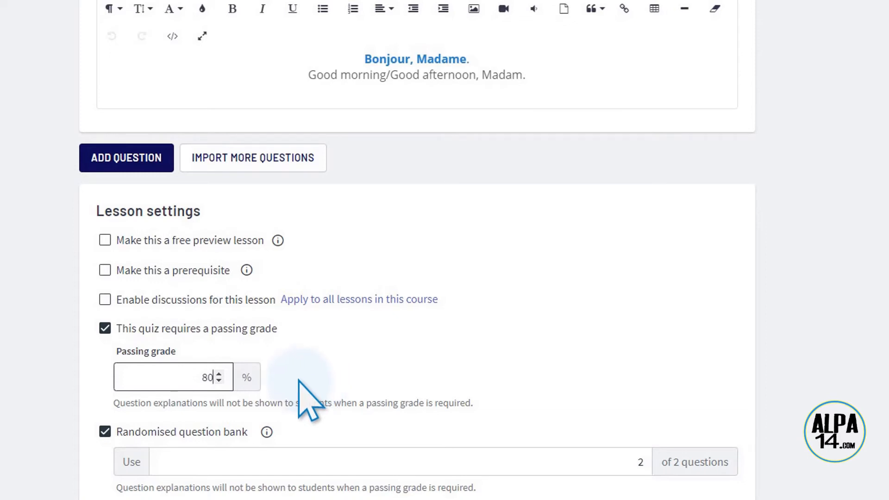
{"action": "left_click", "coordinate": [105, 328]}
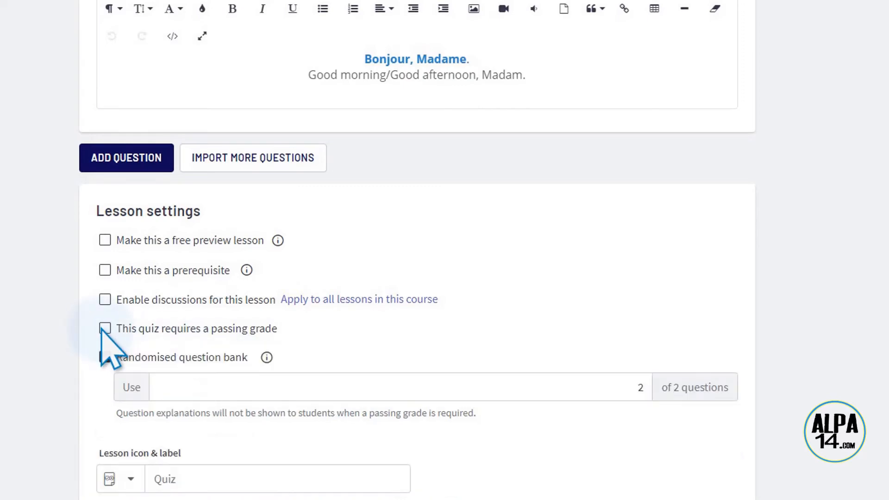
{"action": "scroll", "coordinate": [416, 250], "scroll_direction": "up", "scroll_amount": 20}
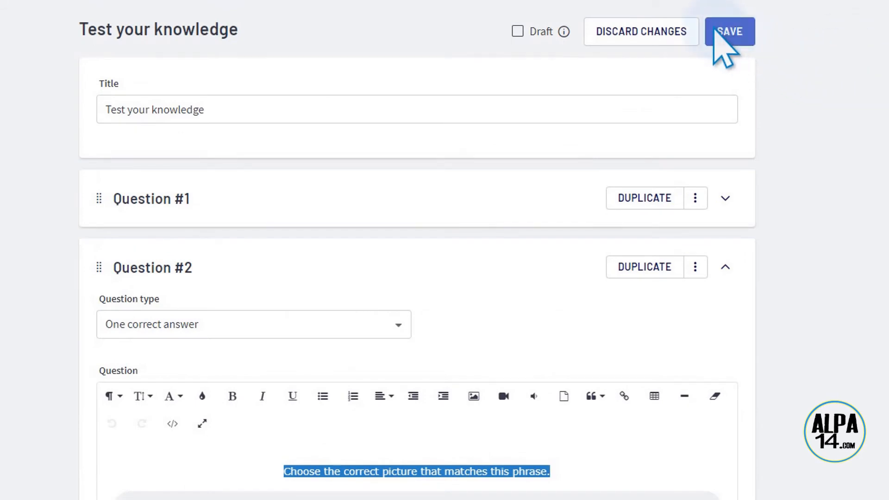
{"action": "left_click", "coordinate": [716, 31]}
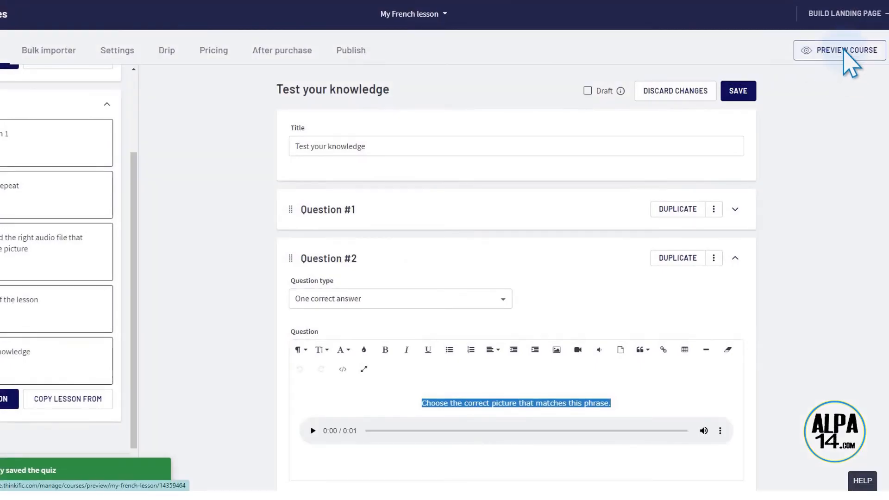
Step: Preview the course, submit audio answer A for the first quiz question, read its feedback and continue to the second question
{"action": "left_click", "coordinate": [843, 50]}
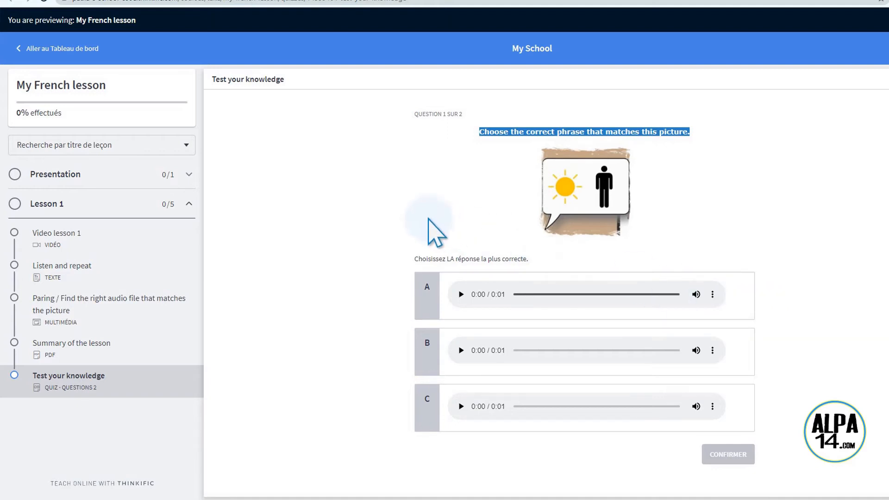
{"action": "left_click", "coordinate": [428, 308]}
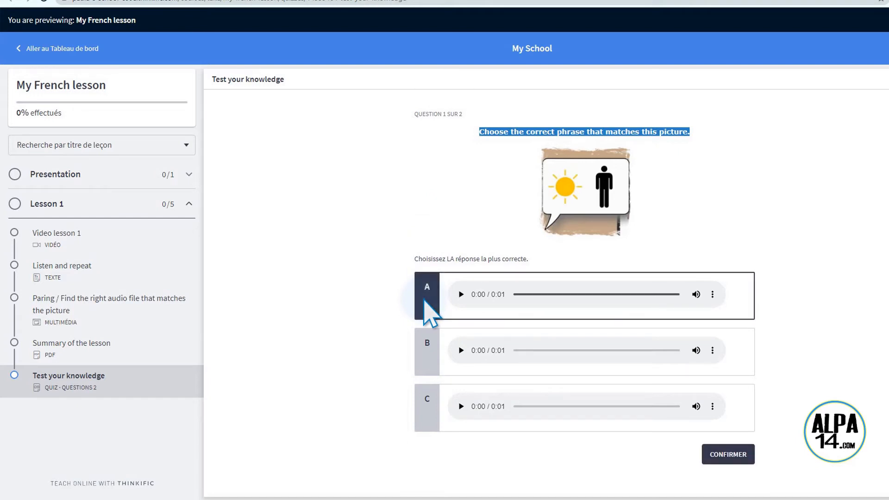
{"action": "left_click", "coordinate": [718, 455]}
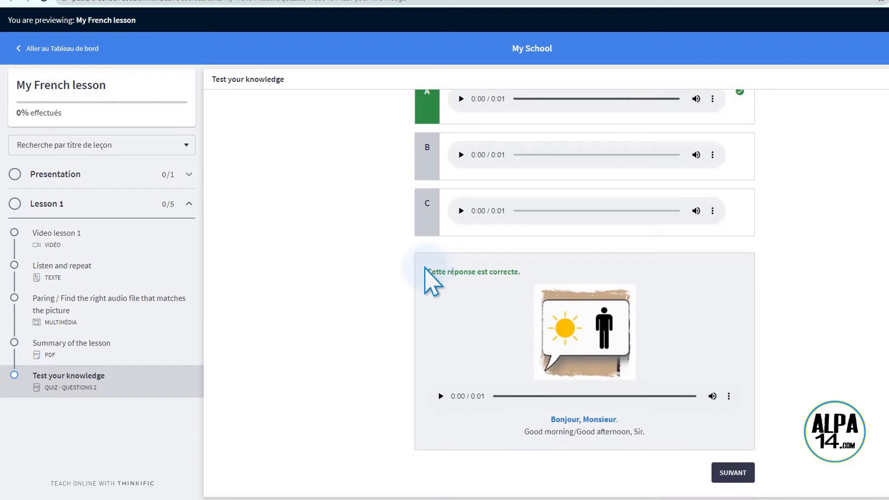
{"action": "left_click_drag", "start_coordinate": [425, 270], "coordinate": [520, 294]}
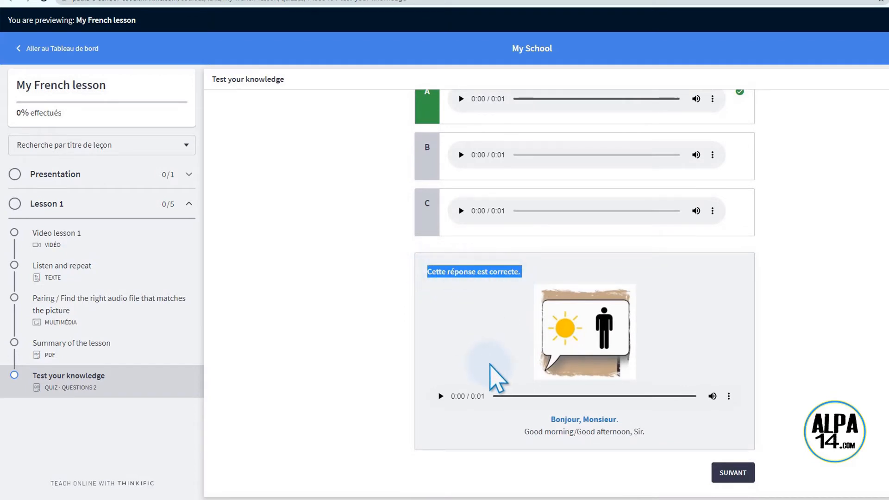
{"action": "left_click", "coordinate": [733, 473]}
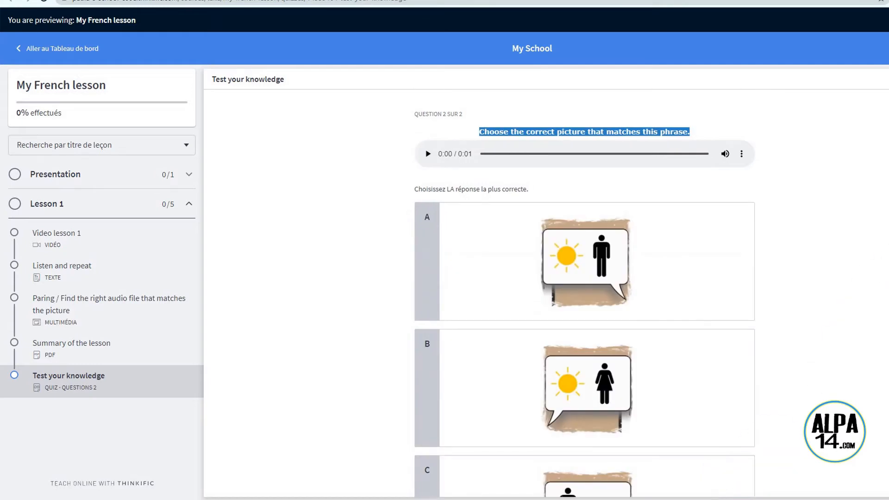
Step: Submit picture C as the answer to the second quiz question and read the feedback and explanation
{"action": "scroll", "coordinate": [584, 297], "scroll_direction": "down", "scroll_amount": 3}
{"action": "scroll", "coordinate": [584, 296], "scroll_direction": "up", "scroll_amount": 1}
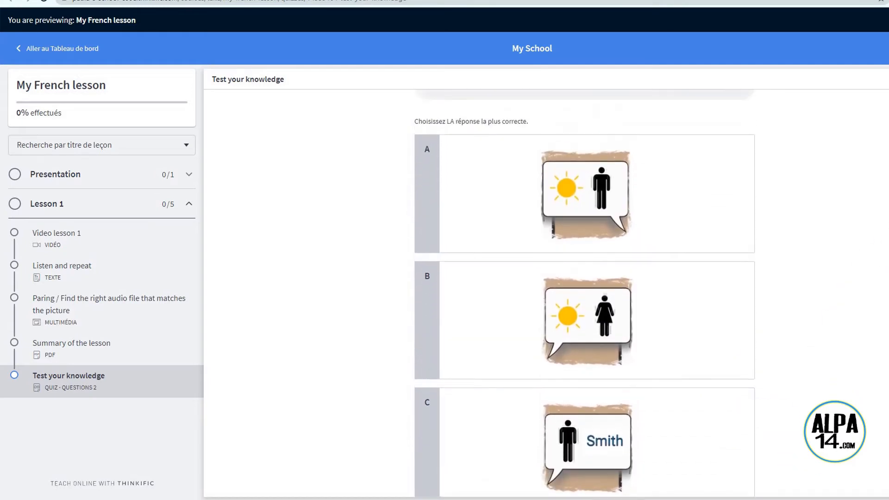
{"action": "scroll", "coordinate": [584, 296], "scroll_direction": "up", "scroll_amount": 1}
{"action": "scroll", "coordinate": [584, 296], "scroll_direction": "down", "scroll_amount": 2}
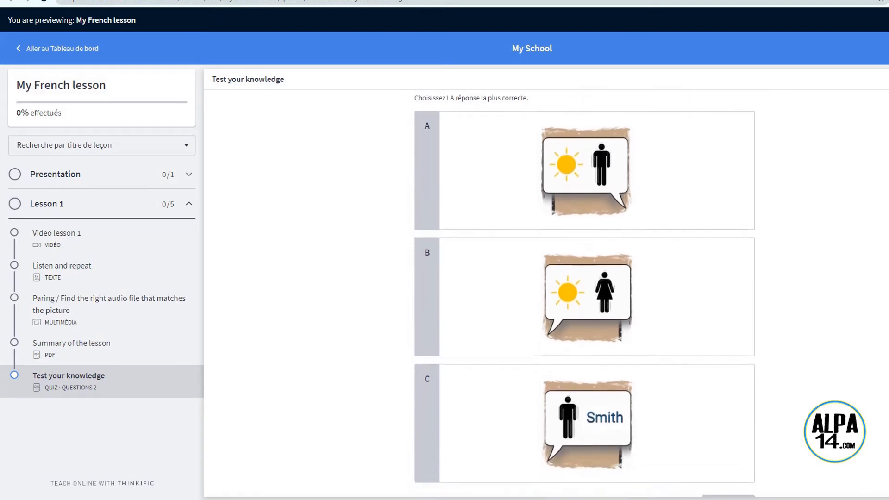
{"action": "left_click", "coordinate": [427, 394]}
{"action": "left_click", "coordinate": [429, 395]}
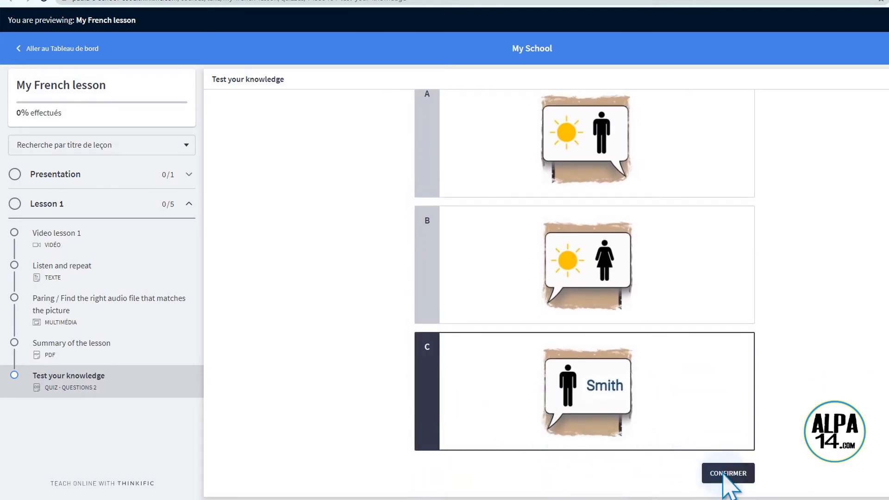
{"action": "left_click", "coordinate": [723, 473]}
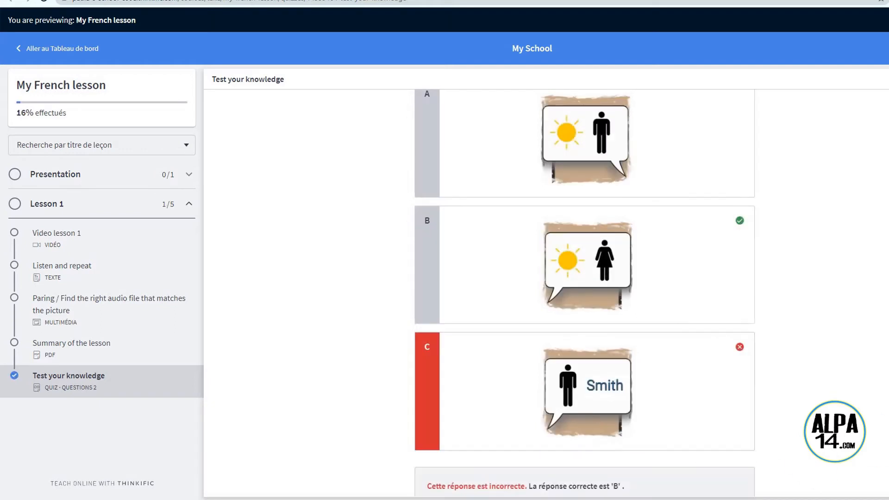
{"action": "scroll", "coordinate": [464, 349], "scroll_direction": "down", "scroll_amount": 4}
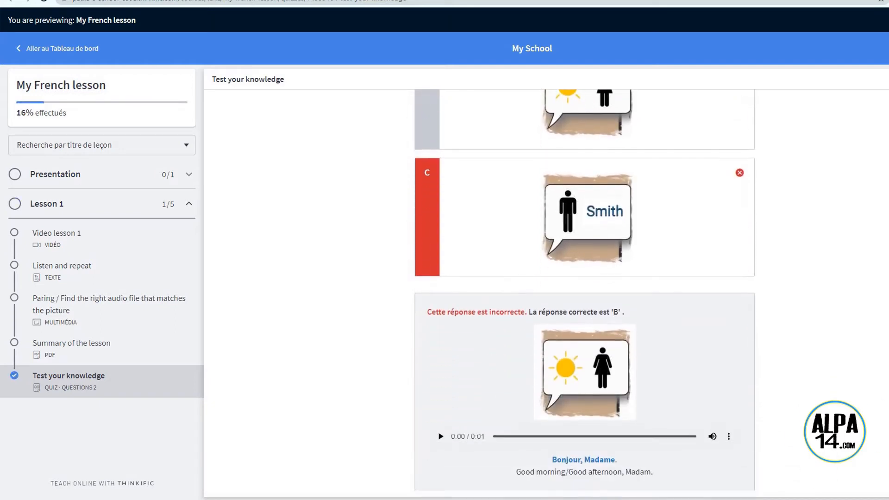
{"action": "left_click_drag", "start_coordinate": [427, 312], "coordinate": [530, 320]}
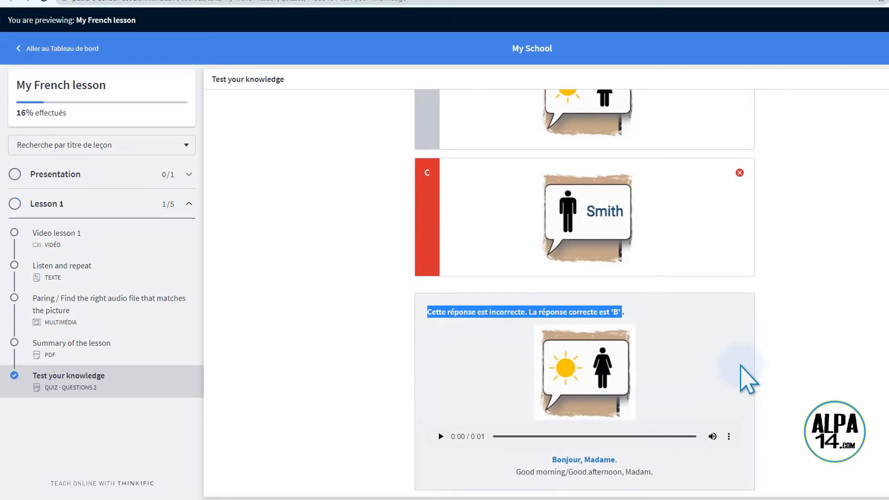
{"action": "scroll", "coordinate": [741, 377], "scroll_direction": "down", "scroll_amount": 1}
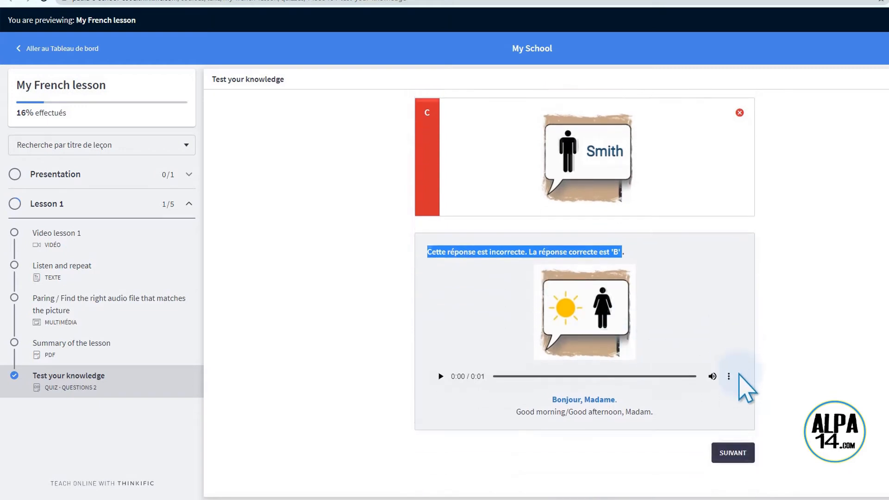
Step: Open the results of the finished quiz and review the score and the correction of each question
{"action": "left_click", "coordinate": [734, 450]}
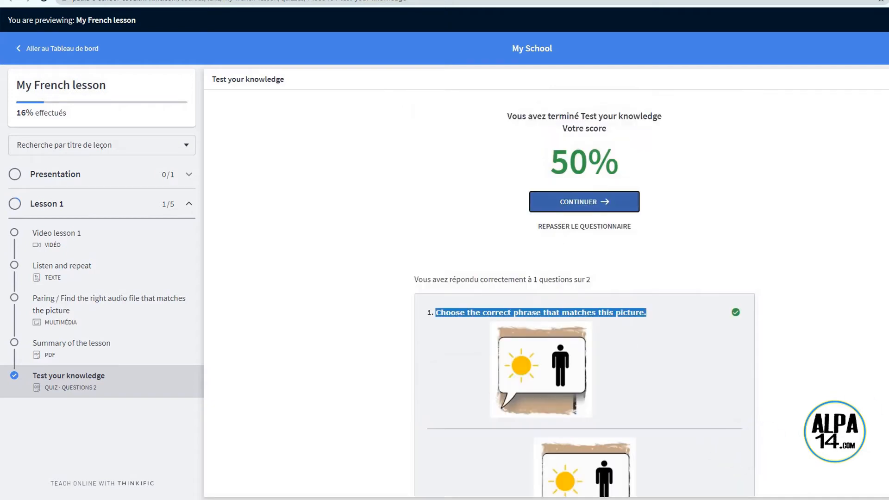
{"action": "scroll", "coordinate": [584, 296], "scroll_direction": "down", "scroll_amount": 1}
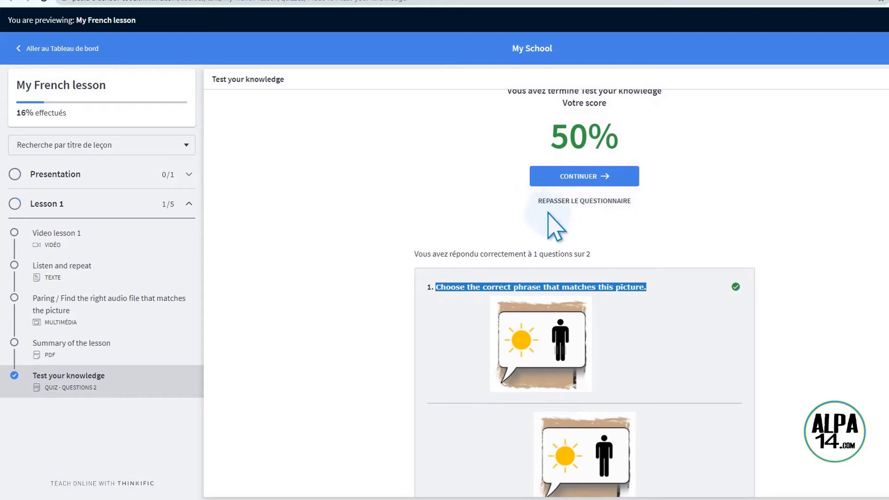
{"action": "scroll", "coordinate": [584, 296], "scroll_direction": "down", "scroll_amount": 6}
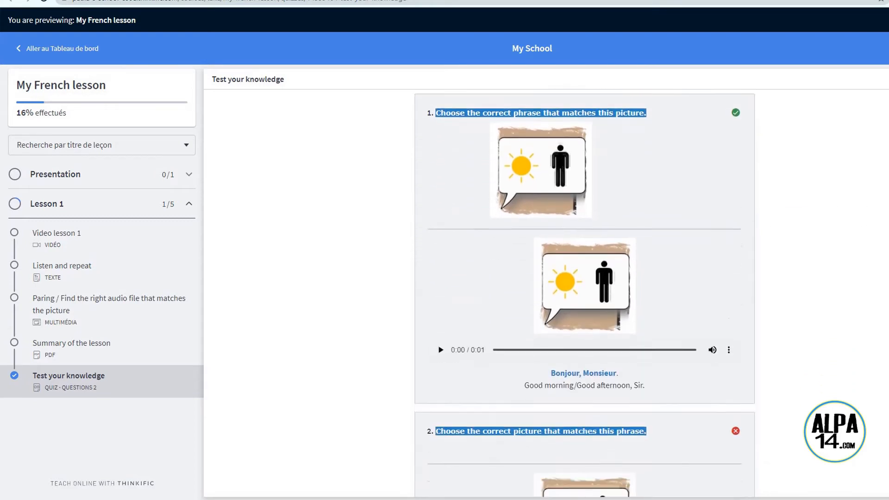
{"action": "scroll", "coordinate": [584, 296], "scroll_direction": "down", "scroll_amount": 2}
{"action": "scroll", "coordinate": [585, 297], "scroll_direction": "up", "scroll_amount": 6}
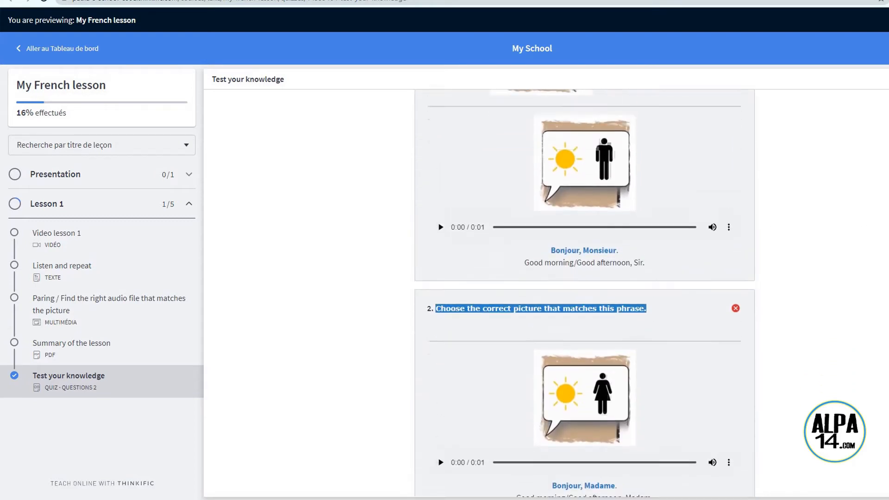
{"action": "scroll", "coordinate": [584, 297], "scroll_direction": "down", "scroll_amount": 6}
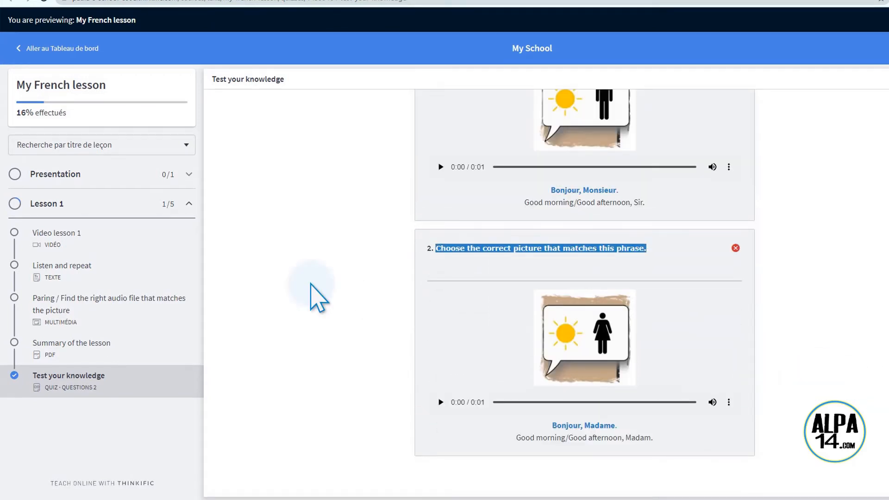
Step: Return to the course editor and add a Presentation lesson below "Test your knowledge" in the Lesson 1 chapter
{"action": "left_click", "coordinate": [72, 0]}
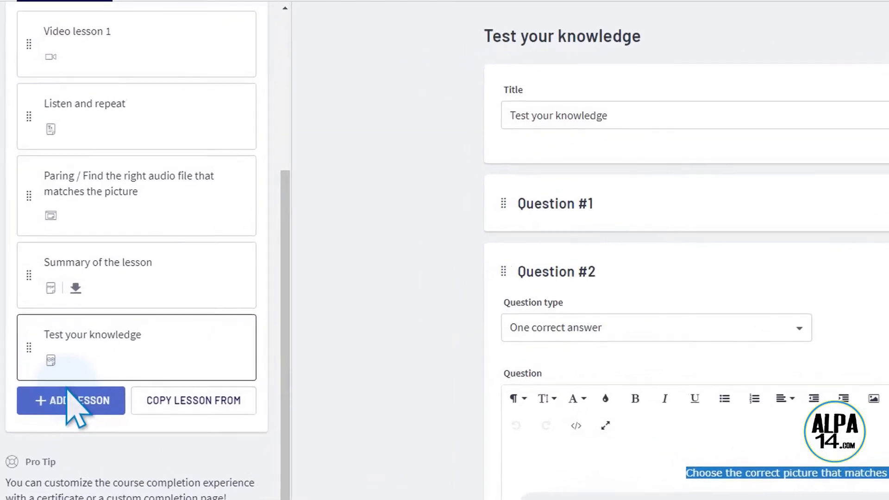
{"action": "left_click", "coordinate": [55, 362]}
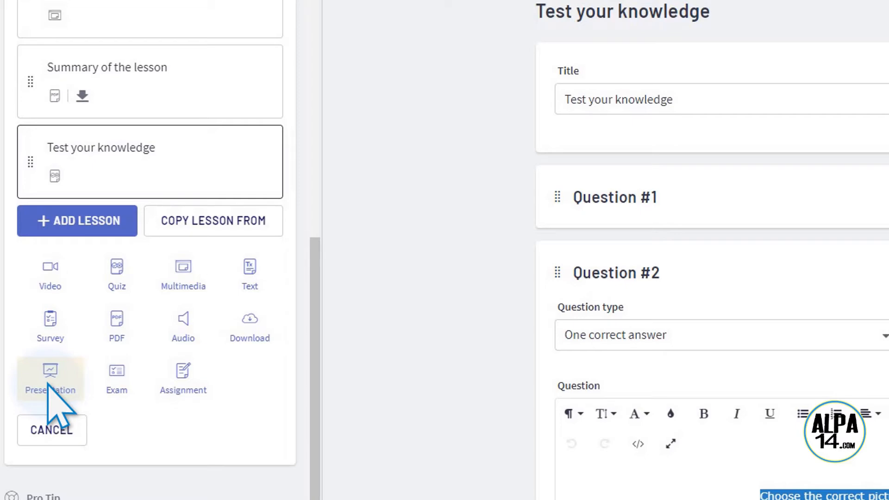
{"action": "left_click", "coordinate": [53, 373]}
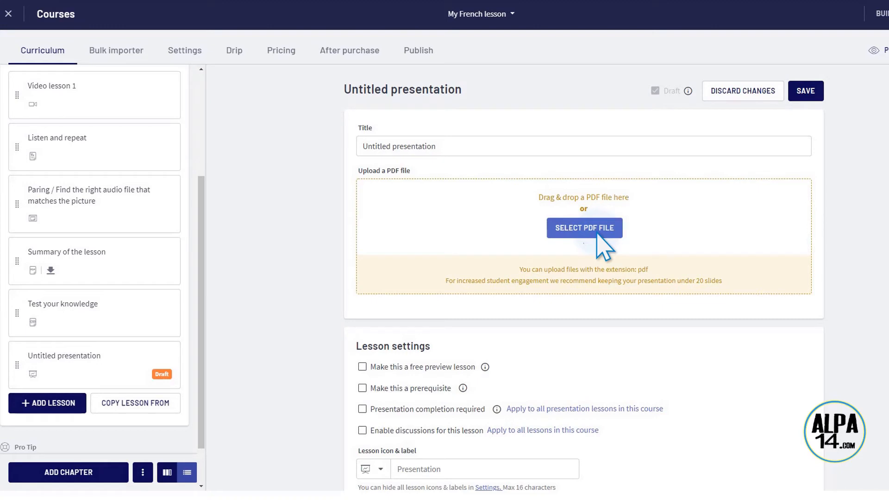
Step: Title the new presentation lesson "To go further..." and upload pdf-to-go-further.pdf as its slides
{"action": "left_click", "coordinate": [437, 139]}
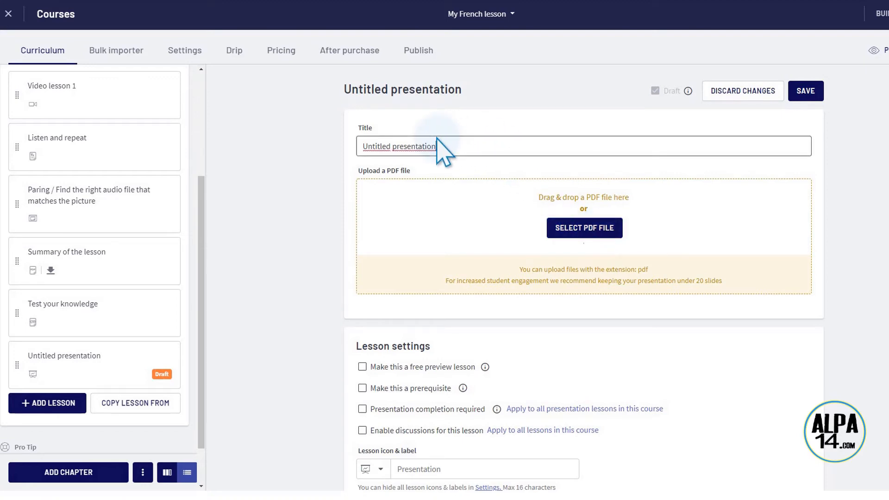
{"action": "key", "text": "BackSpace"}
{"action": "key", "text": "BackSpace"}
{"action": "key", "text": "BackSpace"}
{"action": "key", "text": "BackSpace"}
{"action": "key", "text": "BackSpace"}
{"action": "key", "text": "BackSpace"}
{"action": "key", "text": "BackSpace"}
{"action": "key", "text": "BackSpace"}
{"action": "key", "text": "BackSpace"}
{"action": "key", "text": "BackSpace"}
{"action": "key", "text": "BackSpace"}
{"action": "key", "text": "BackSpace"}
{"action": "key", "text": "BackSpace"}
{"action": "key", "text": "BackSpace"}
{"action": "key", "text": "BackSpace"}
{"action": "key", "text": "BackSpace"}
{"action": "key", "text": "BackSpace"}
{"action": "key", "text": "BackSpace"}
{"action": "key", "text": "BackSpace"}
{"action": "key", "text": "BackSpace"}
{"action": "key", "text": "BackSpace"}
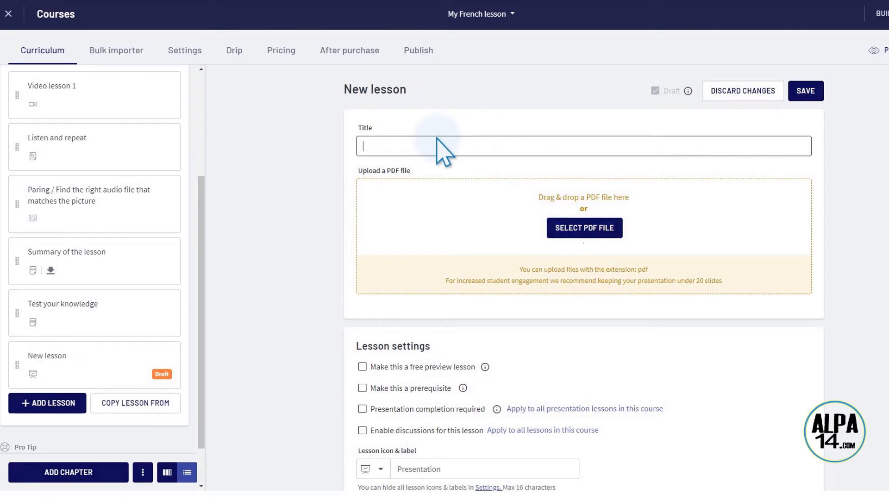
{"action": "type", "text": "To go further..."}
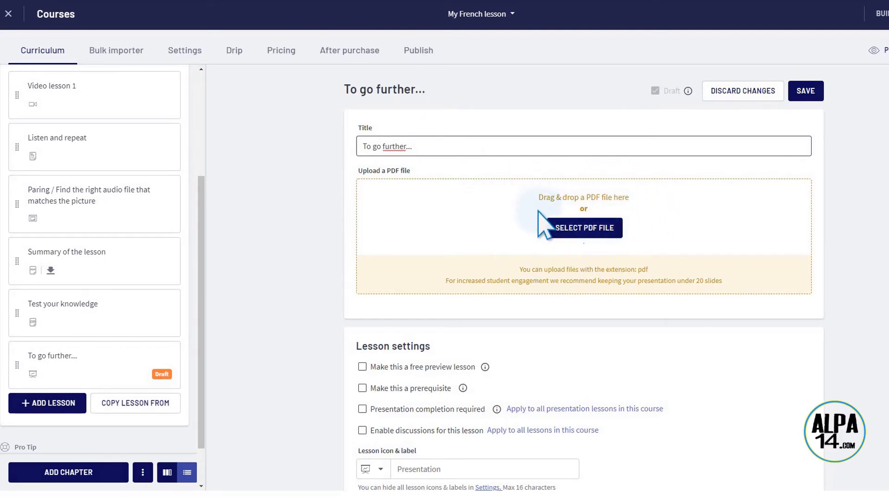
{"action": "left_click", "coordinate": [582, 233]}
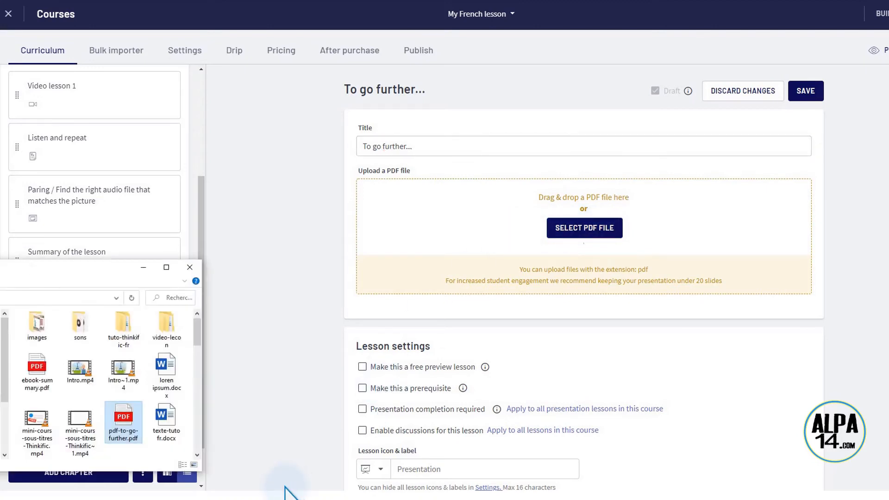
{"action": "left_click_drag", "start_coordinate": [123, 425], "coordinate": [566, 242]}
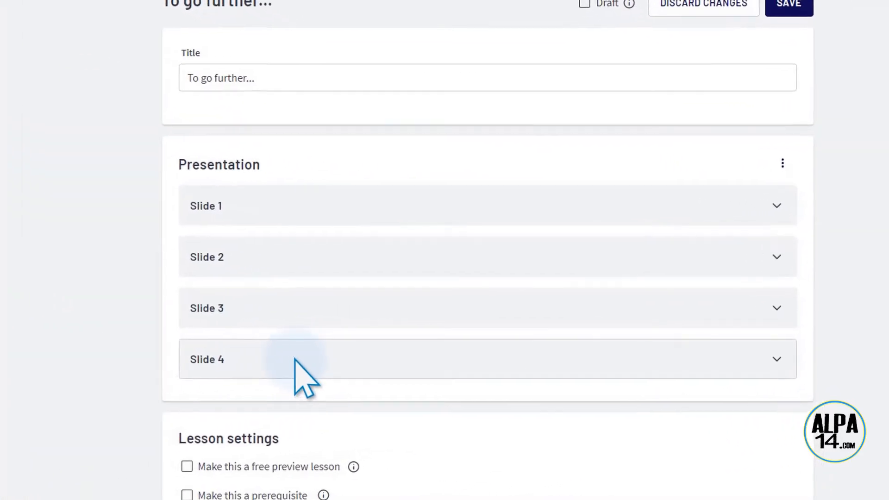
Step: Expand slides 1 to 4 of the presentation to examine their previews and audio options
{"action": "left_click", "coordinate": [776, 205]}
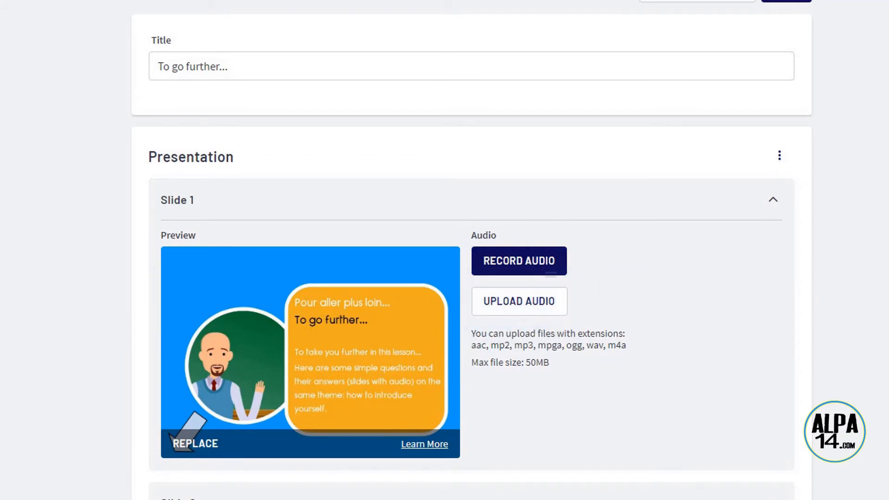
{"action": "scroll", "coordinate": [471, 250], "scroll_direction": "down", "scroll_amount": 5}
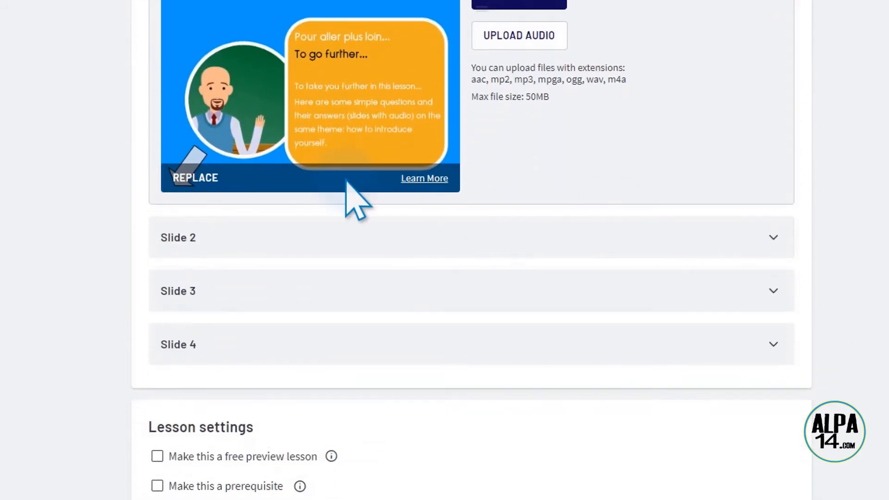
{"action": "left_click", "coordinate": [758, 235]}
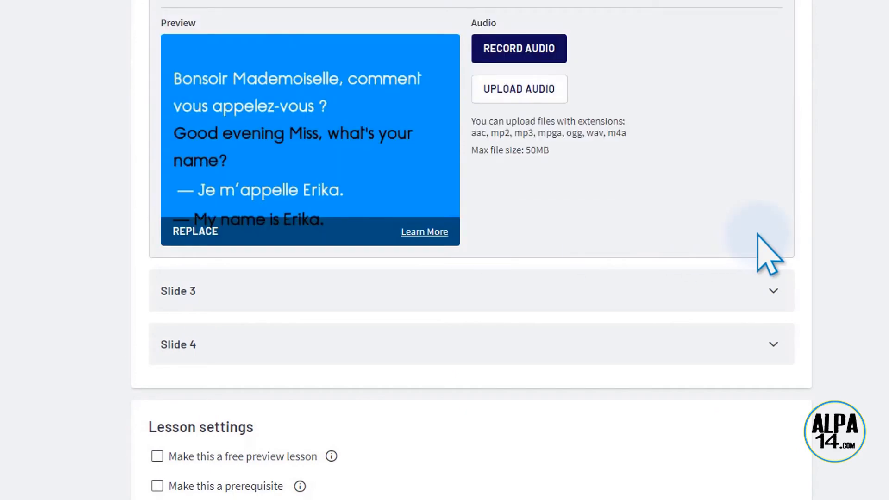
{"action": "left_click", "coordinate": [772, 295]}
{"action": "left_click", "coordinate": [780, 347]}
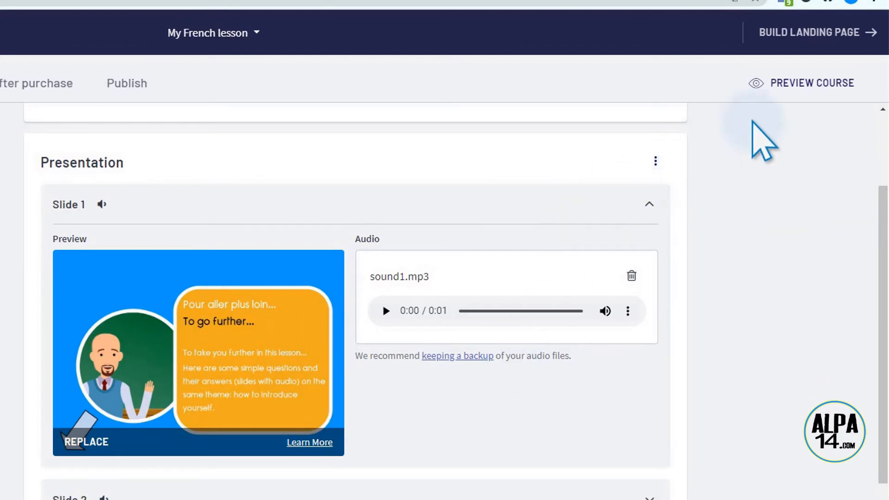
Step: Preview the course and go through all four slides of the "To go further..." presentation with their audio
{"action": "left_click", "coordinate": [804, 84]}
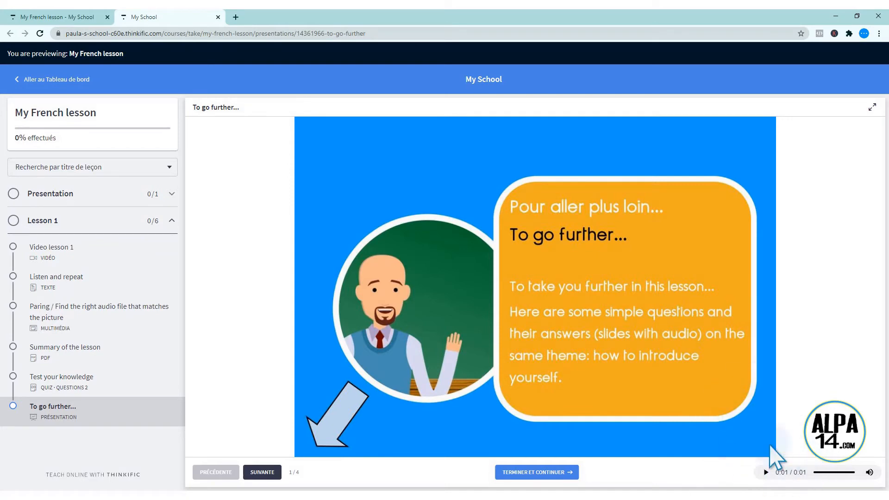
{"action": "left_click", "coordinate": [262, 472]}
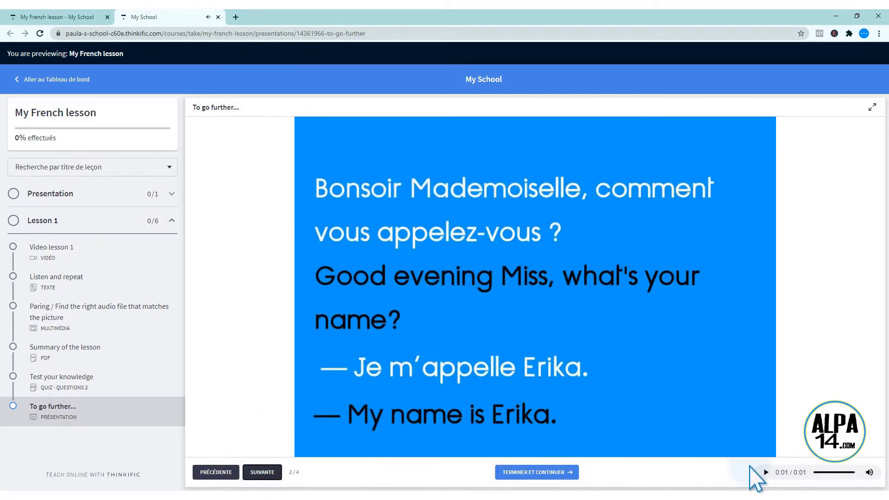
{"action": "left_click", "coordinate": [250, 471]}
{"action": "left_click", "coordinate": [255, 477]}
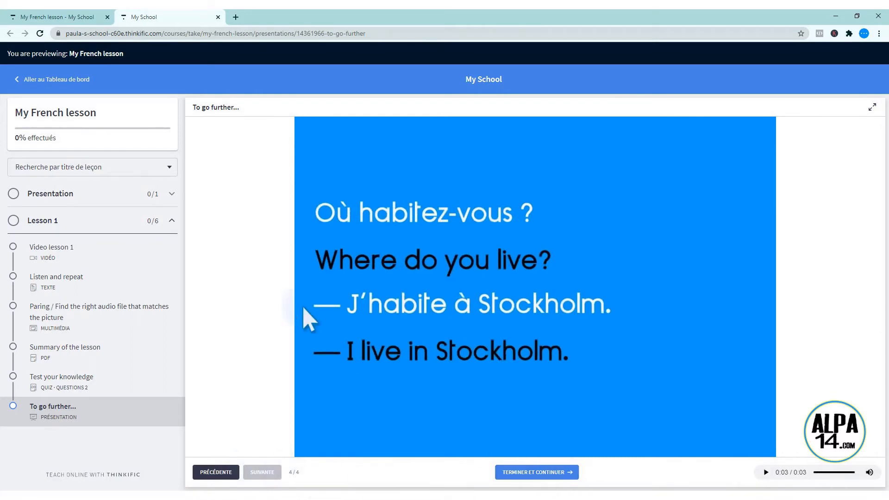
Step: Return to the course editor and add an Assignment lesson titled "Assignment lesson1" below "To go further..."
{"action": "left_click", "coordinate": [52, 19]}
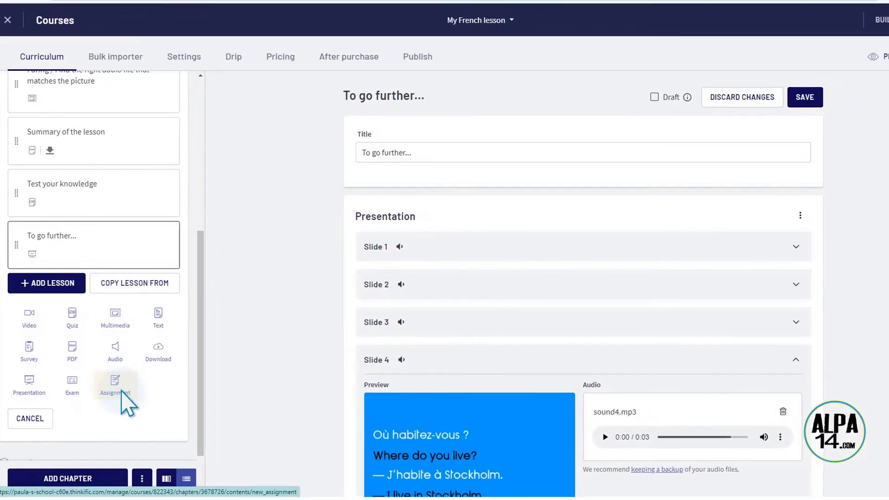
{"action": "left_click", "coordinate": [115, 391]}
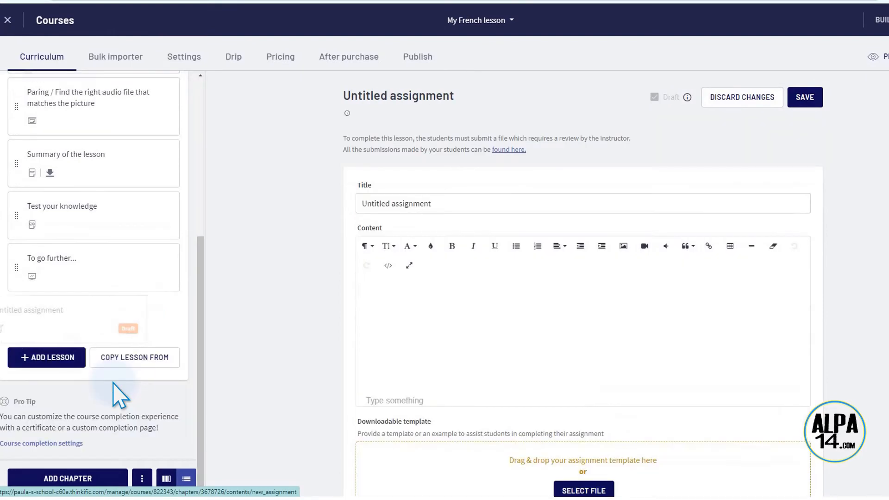
{"action": "left_click_drag", "start_coordinate": [438, 203], "coordinate": [327, 200]}
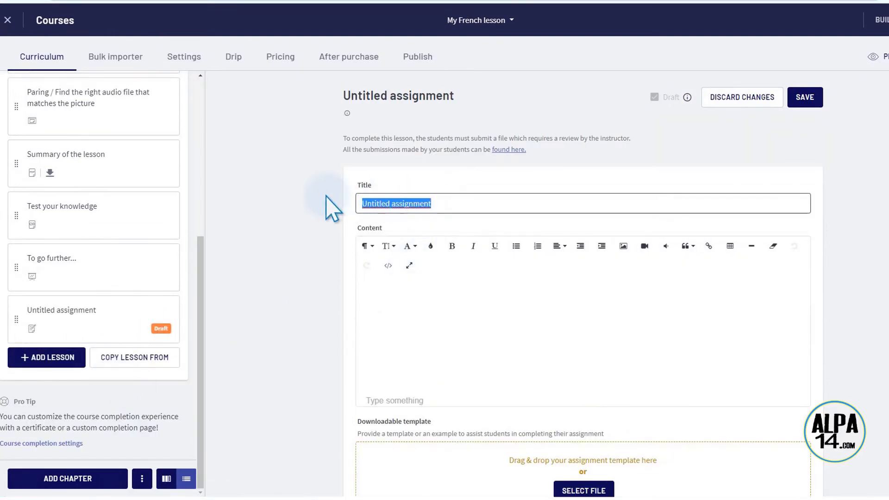
{"action": "key", "text": "BackSpace"}
{"action": "type", "text": "Assignment lesson1"}
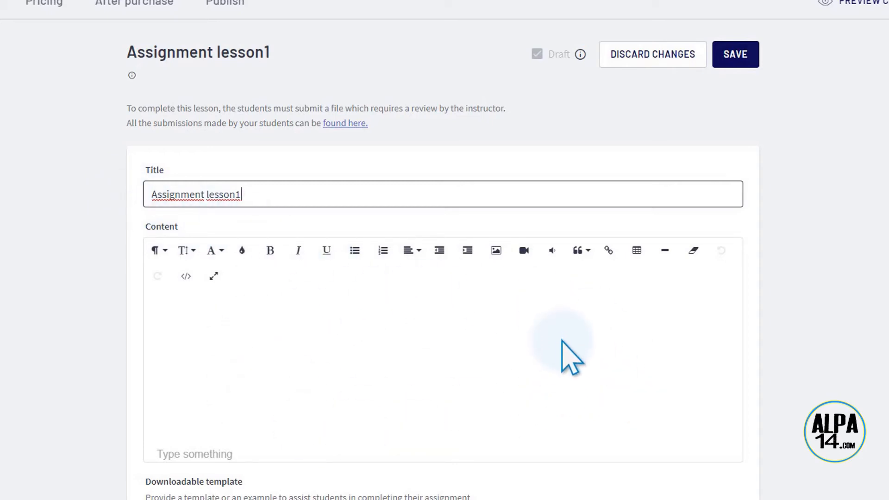
Step: Fill the assignment content with a bold "Instructions" heading and the "Duis aute irure dolor" placeholder paragraph
{"action": "left_click", "coordinate": [176, 297]}
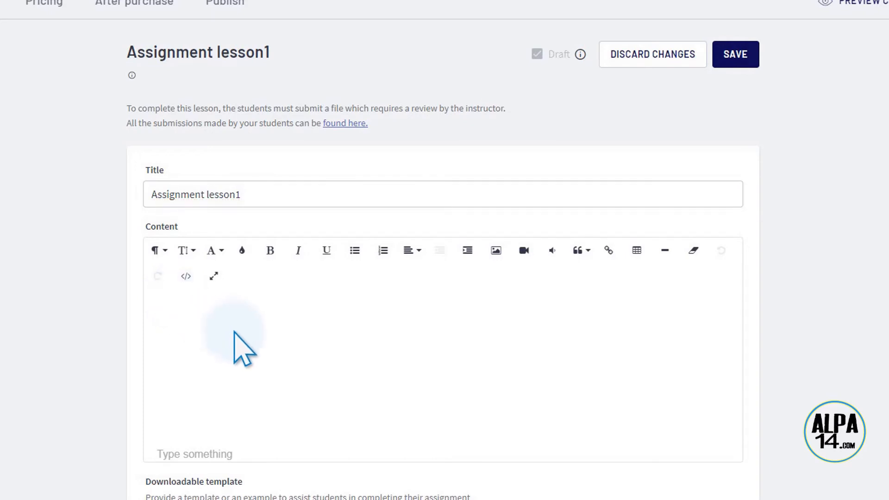
{"action": "type", "text": "Instructions Duis aute irure dolor in reprehenderit in voluptate velit esse cillum dolore eu fugiat nulla pariatur. Excepteur sint occaecat cupidatat non proident, sunt in culpa qui officia deserunt mollit anim id est laborum"}
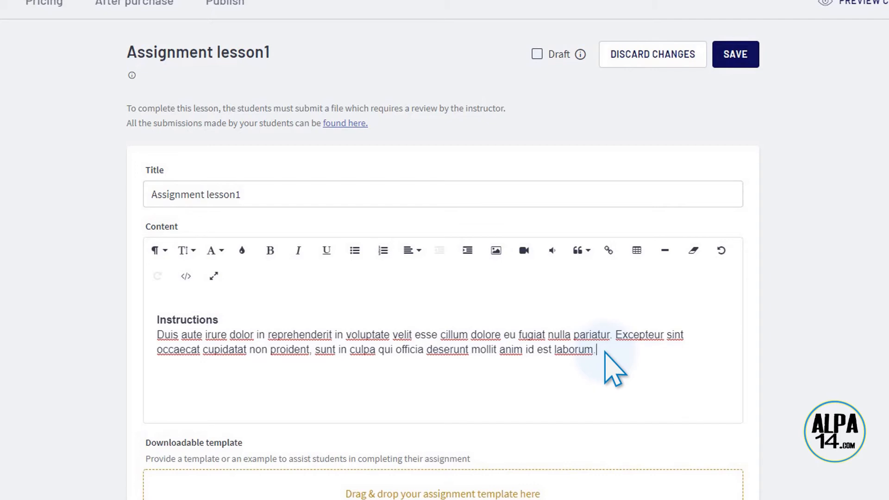
{"action": "key", "text": "Return"}
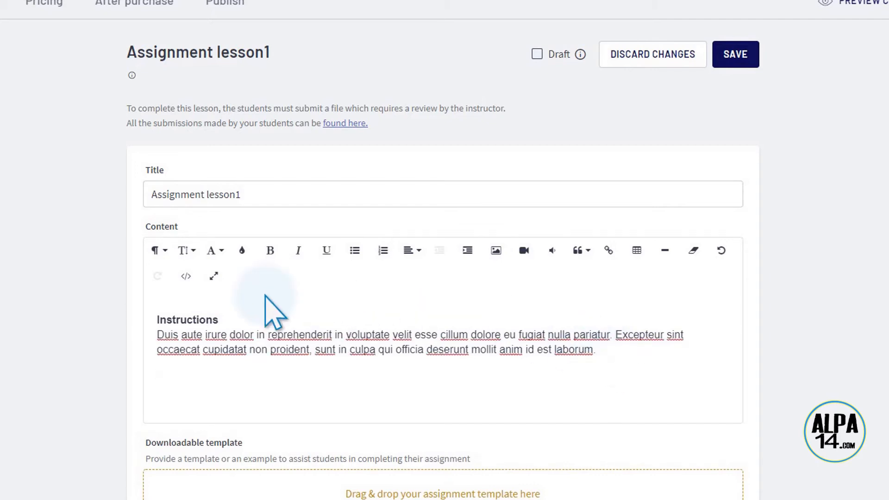
Step: Insert the image ex-instructions.jpg below the instructions paragraph and increase its width
{"action": "left_click", "coordinate": [496, 250]}
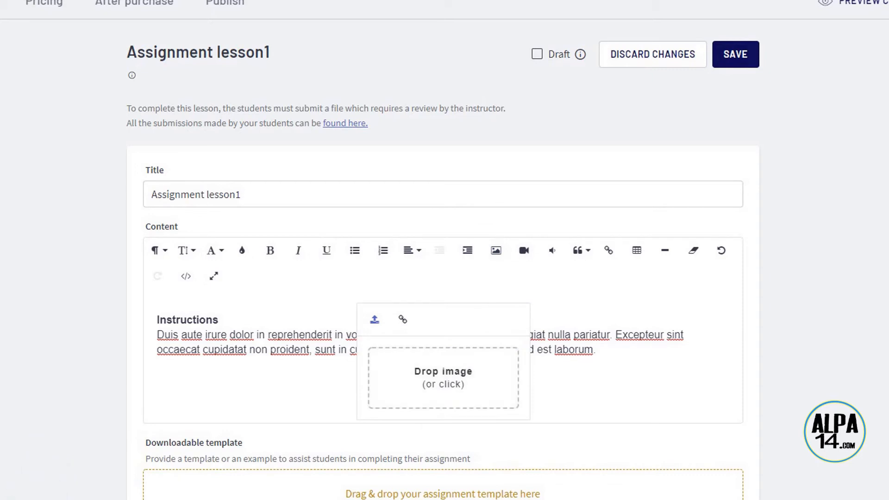
{"action": "left_click_drag", "start_coordinate": [217, 389], "coordinate": [428, 407]}
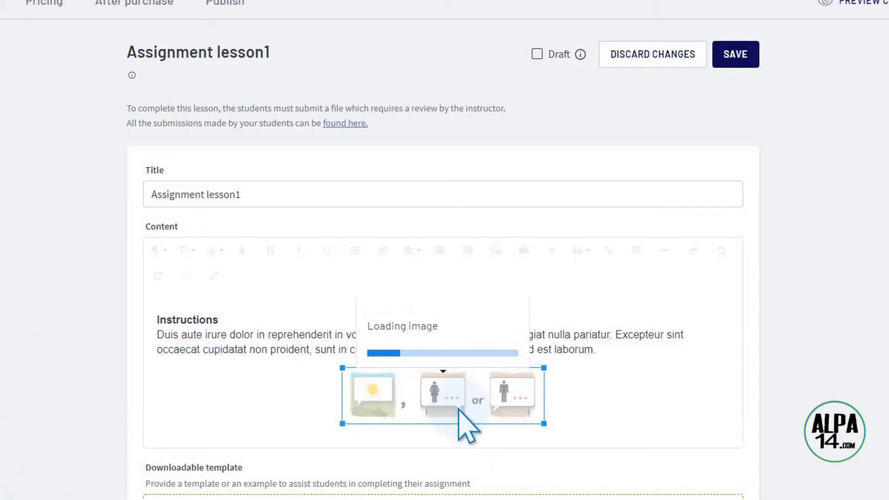
{"action": "left_click", "coordinate": [470, 335]}
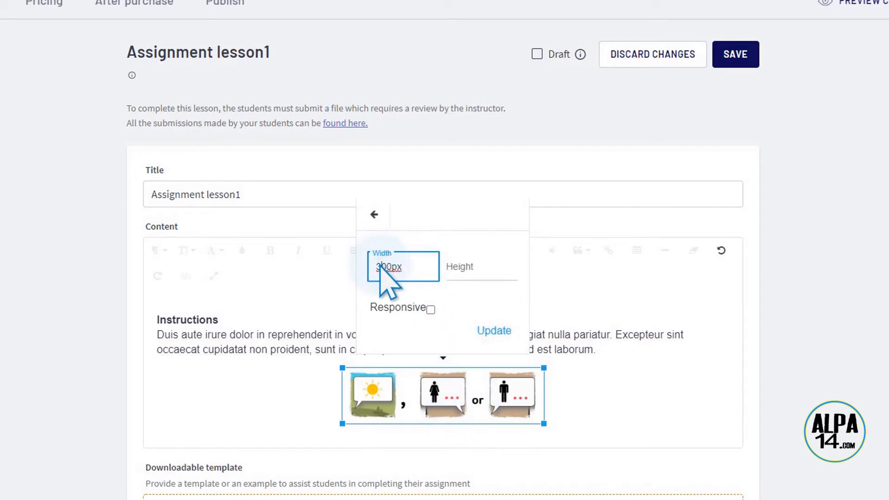
{"action": "key", "text": "Return"}
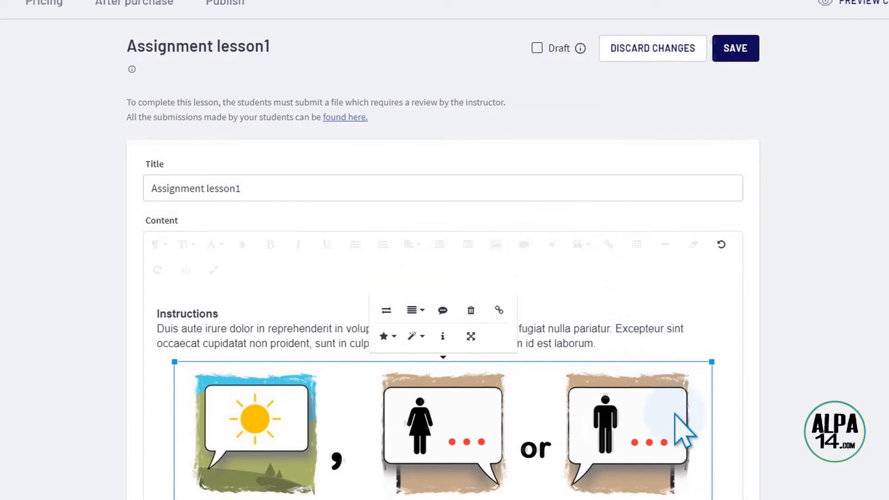
Step: Upload Assignment-lesson1.pdf as the assignment's downloadable template
{"action": "scroll", "coordinate": [683, 428], "scroll_direction": "down", "scroll_amount": 3}
{"action": "scroll", "coordinate": [685, 431], "scroll_direction": "down", "scroll_amount": 2}
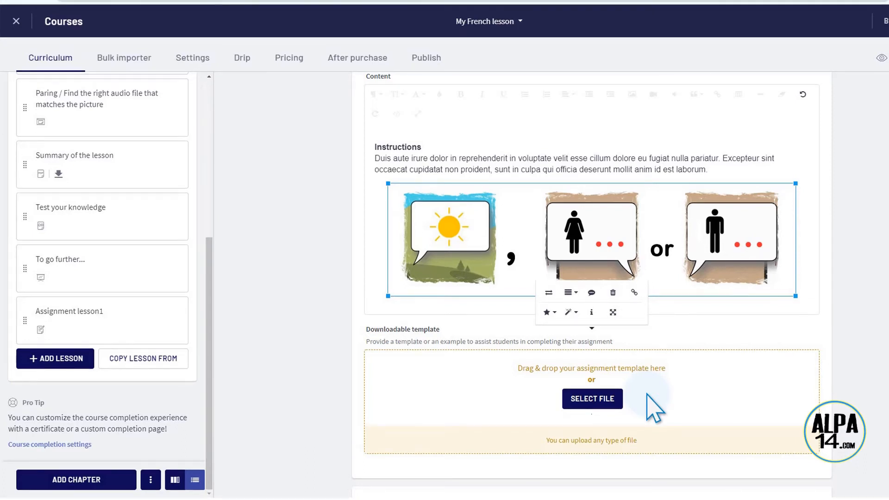
{"action": "left_click", "coordinate": [268, 497]}
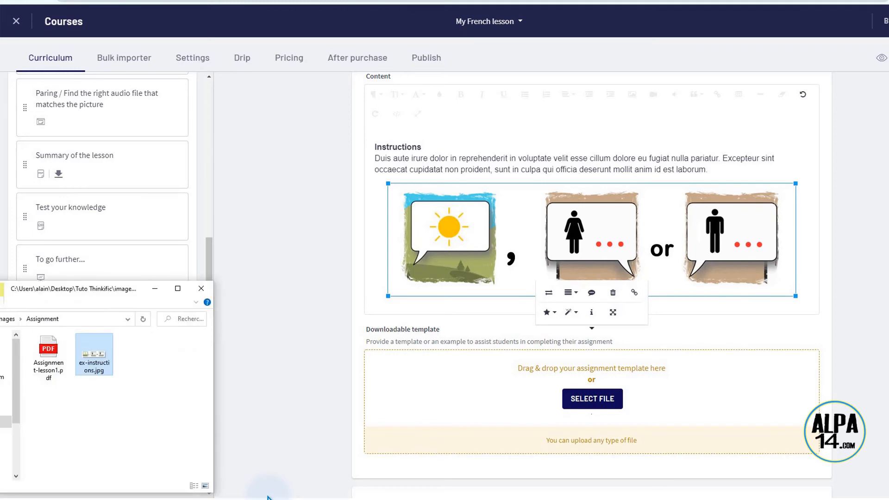
{"action": "left_click_drag", "start_coordinate": [52, 355], "coordinate": [612, 419]}
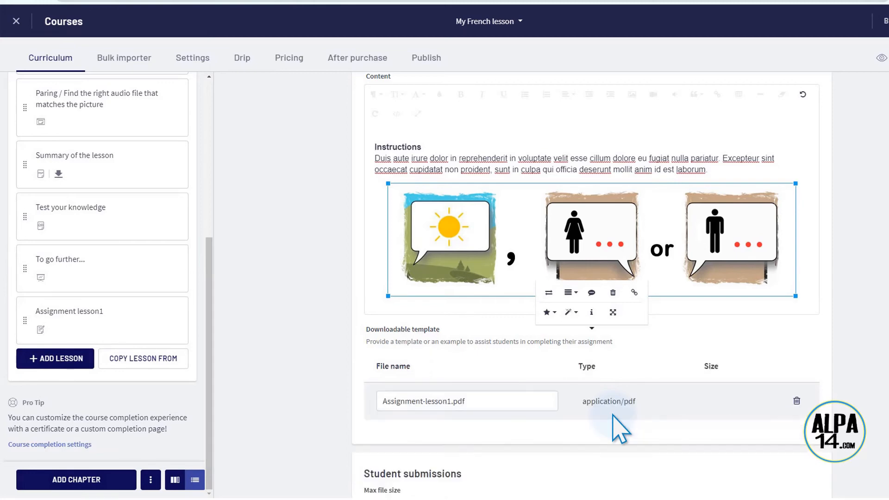
Step: Review the student submission file size limit and confirmation message, and save the assignment
{"action": "scroll", "coordinate": [586, 285], "scroll_direction": "down", "scroll_amount": 3}
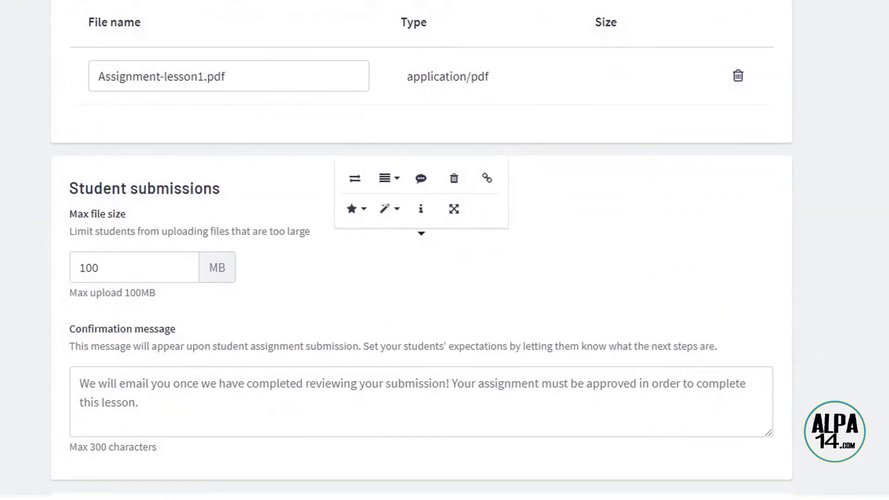
{"action": "left_click", "coordinate": [821, 221]}
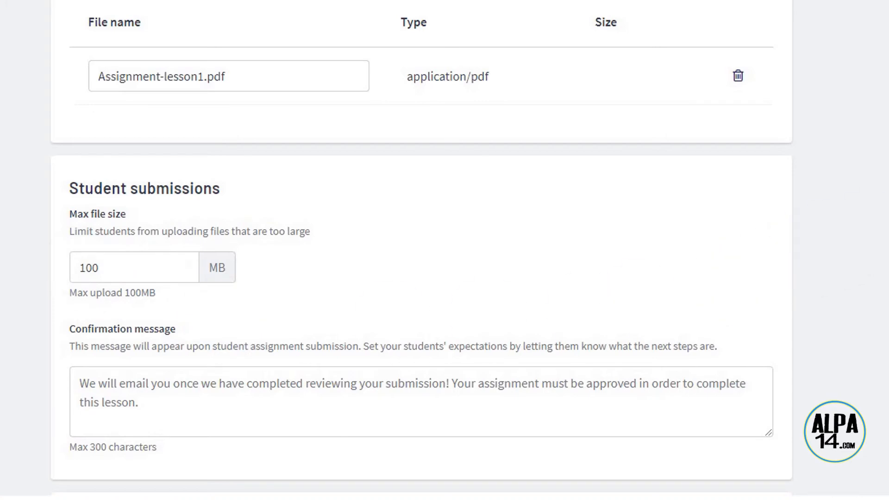
{"action": "scroll", "coordinate": [422, 259], "scroll_direction": "down", "scroll_amount": 2}
{"action": "left_click", "coordinate": [69, 293]}
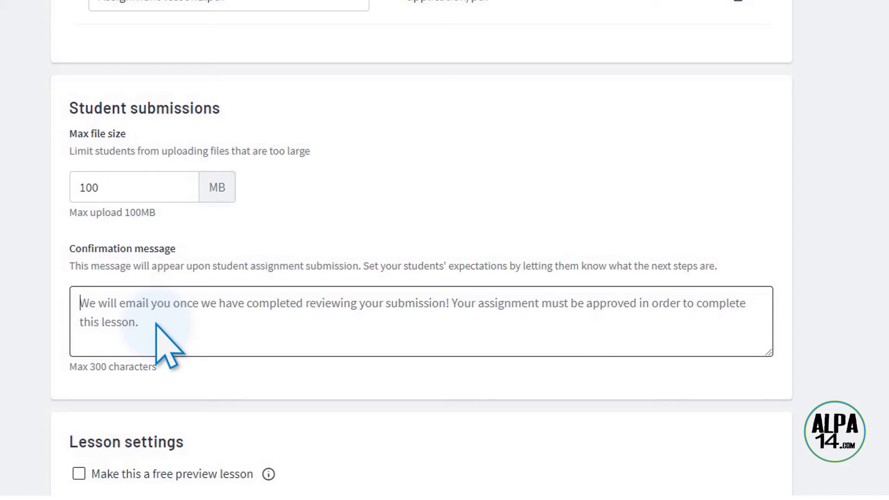
{"action": "left_click_drag", "start_coordinate": [884, 337], "coordinate": [885, 238]}
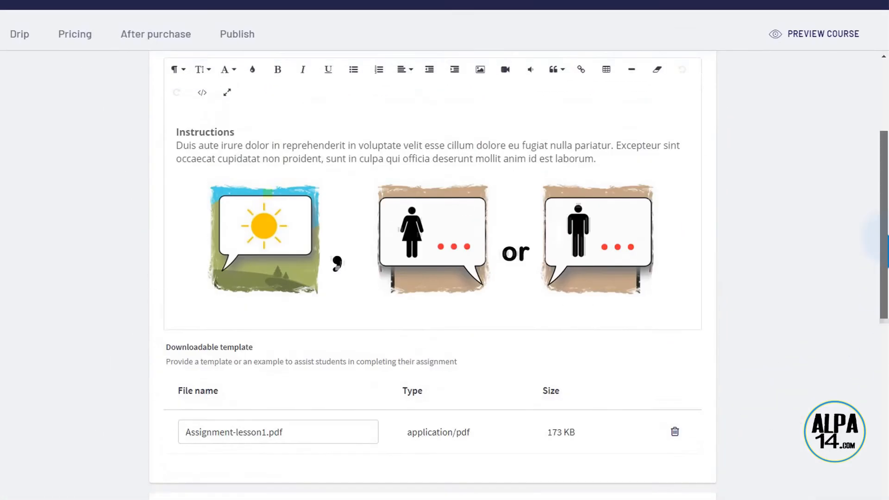
{"action": "scroll", "coordinate": [873, 125], "scroll_direction": "up", "scroll_amount": 4}
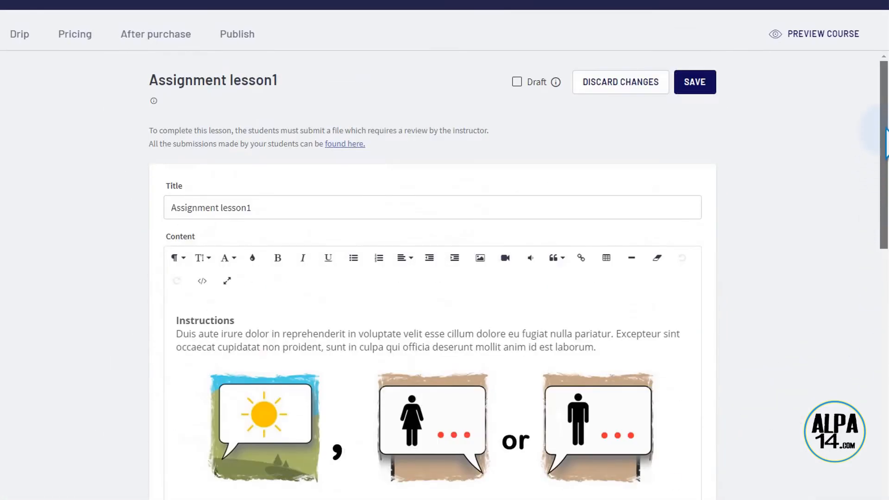
{"action": "left_click", "coordinate": [694, 83]}
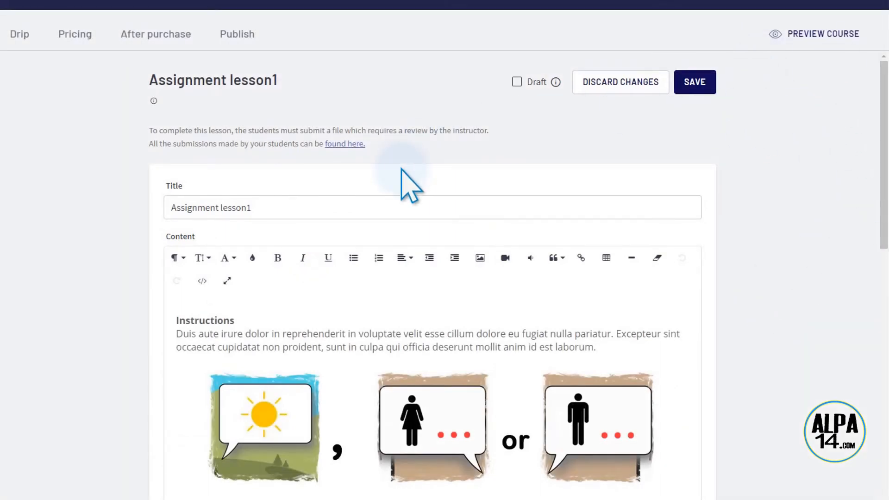
Step: Preview the assignment as a student and examine the instructions, template download and file submission area
{"action": "left_click", "coordinate": [827, 35]}
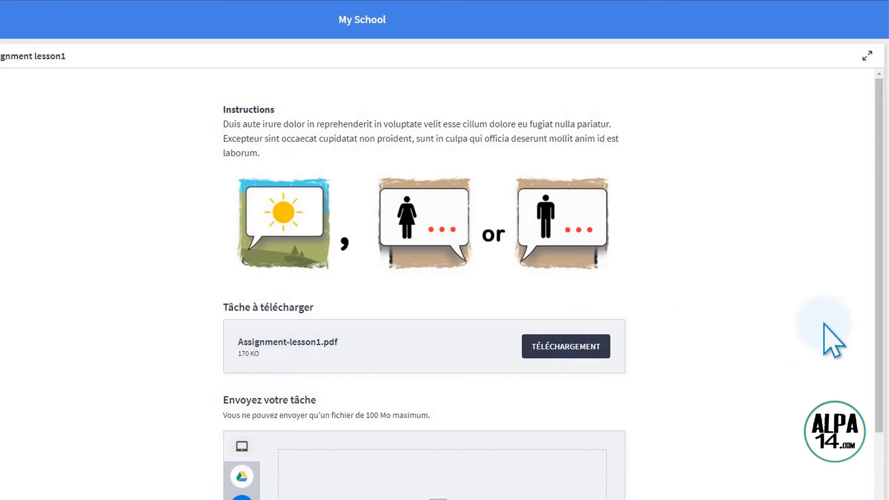
{"action": "scroll", "coordinate": [877, 345], "scroll_direction": "down", "scroll_amount": 3}
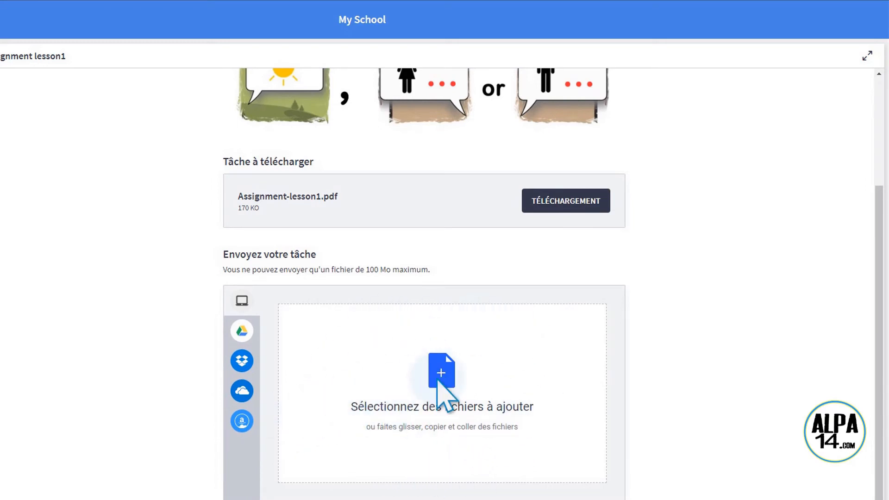
{"action": "mouse_move", "coordinate": [238, 354]}
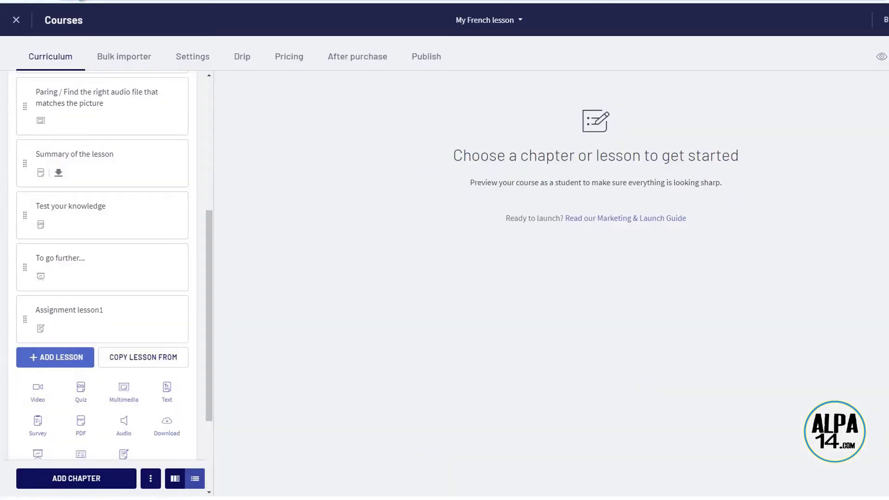
Step: Add a survey lesson to Lesson 1 and view the question types available for its first question
{"action": "left_click_drag", "start_coordinate": [207, 298], "coordinate": [207, 357]}
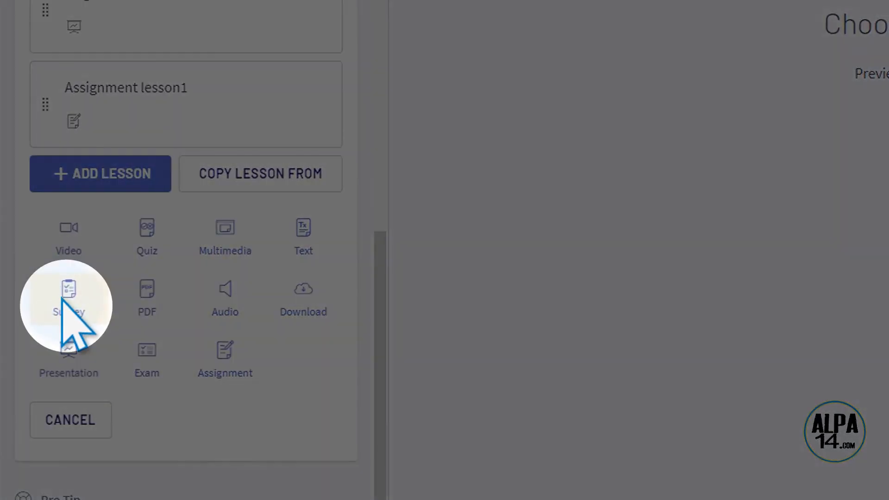
{"action": "left_click", "coordinate": [62, 300]}
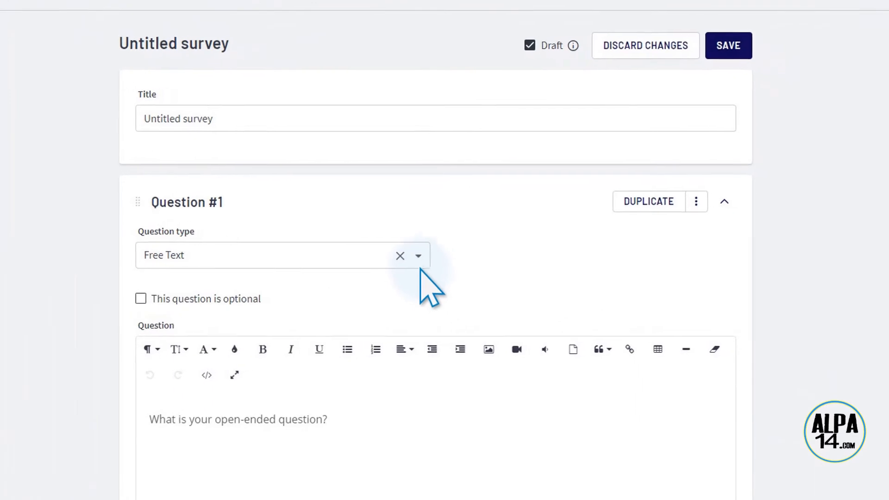
{"action": "left_click", "coordinate": [419, 258]}
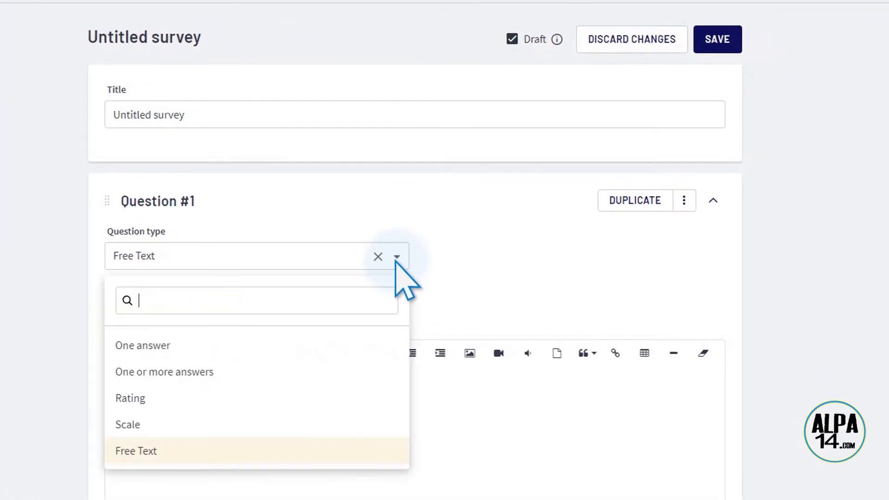
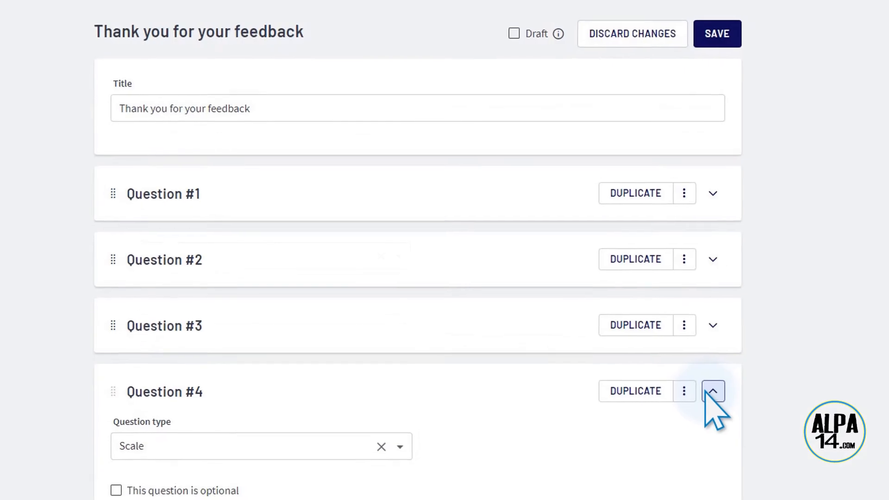
Step: Collapse question 4 of the feedback survey and examine question 1's type, wording and answer choices
{"action": "left_click", "coordinate": [711, 392]}
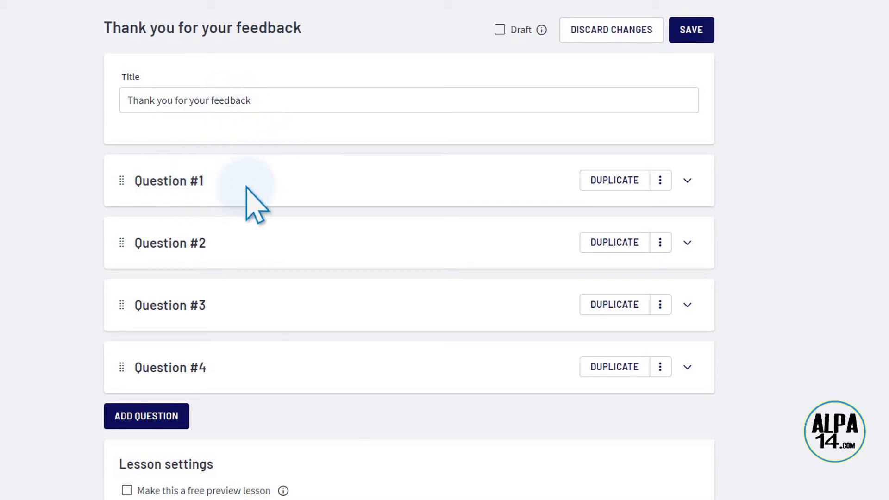
{"action": "left_click", "coordinate": [687, 181]}
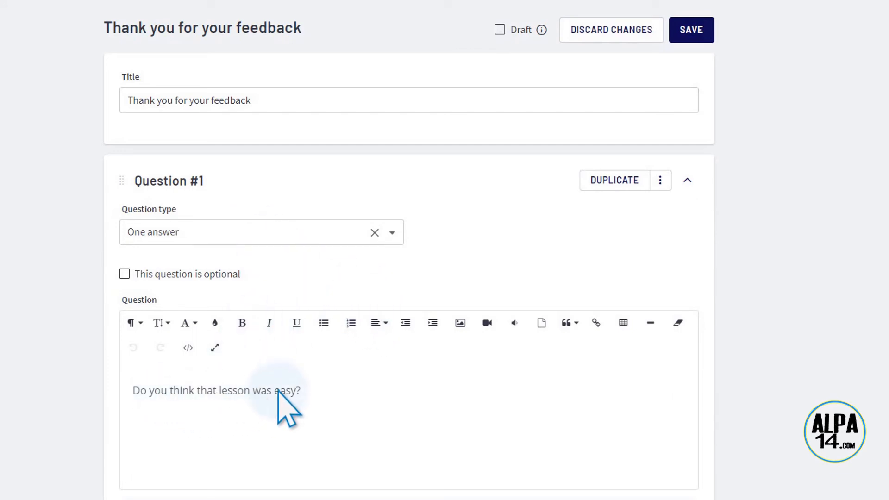
{"action": "scroll", "coordinate": [300, 389], "scroll_direction": "down", "scroll_amount": 15}
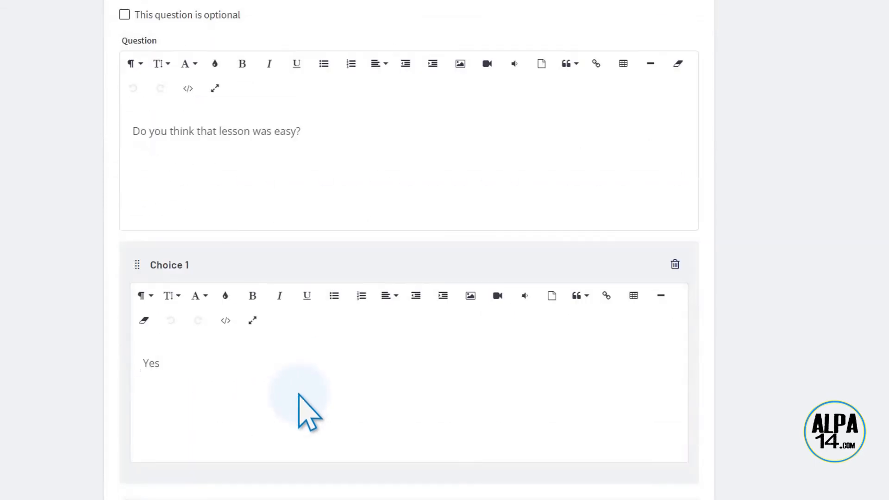
{"action": "scroll", "coordinate": [297, 398], "scroll_direction": "up", "scroll_amount": 12}
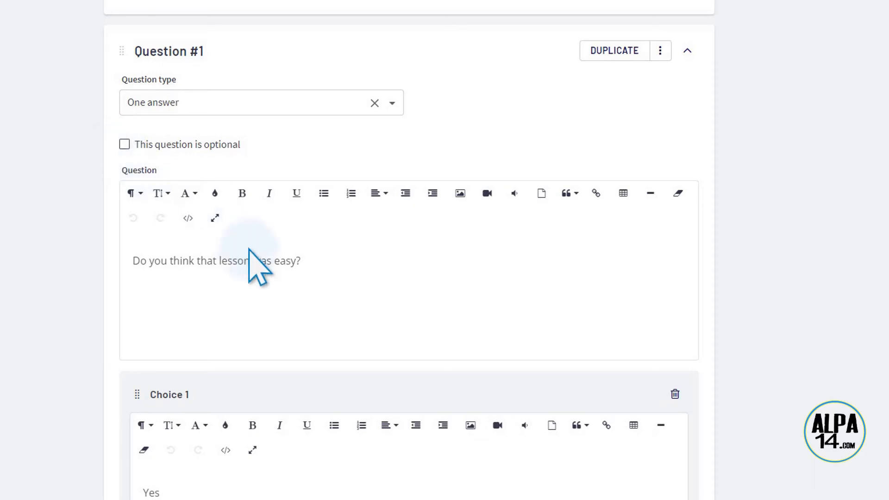
{"action": "scroll", "coordinate": [279, 322], "scroll_direction": "down", "scroll_amount": 15}
{"action": "scroll", "coordinate": [280, 322], "scroll_direction": "down", "scroll_amount": 5}
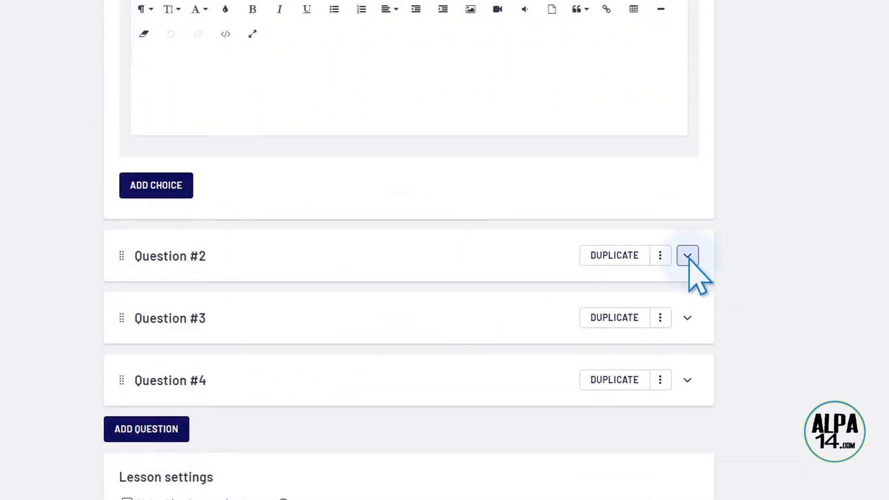
Step: Expand survey question 2 and examine its question type, wording and full set of answer choices
{"action": "left_click", "coordinate": [688, 256]}
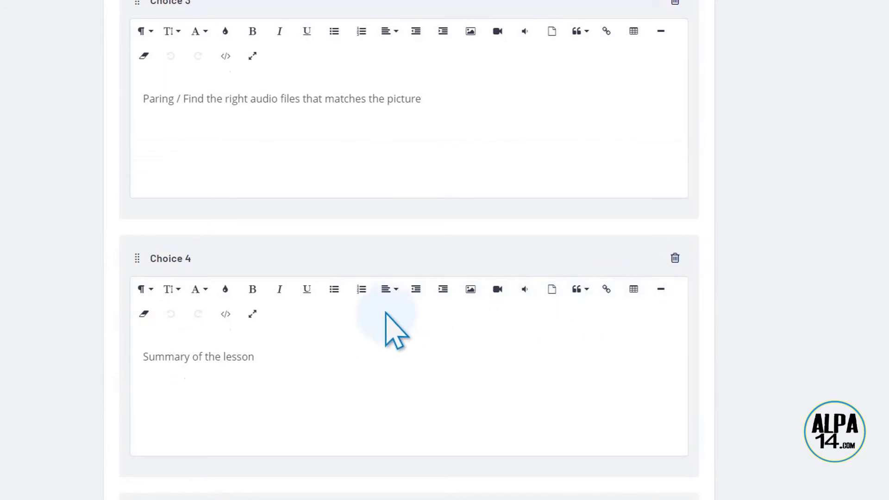
{"action": "scroll", "coordinate": [390, 328], "scroll_direction": "up", "scroll_amount": 8}
{"action": "scroll", "coordinate": [379, 326], "scroll_direction": "up", "scroll_amount": 12}
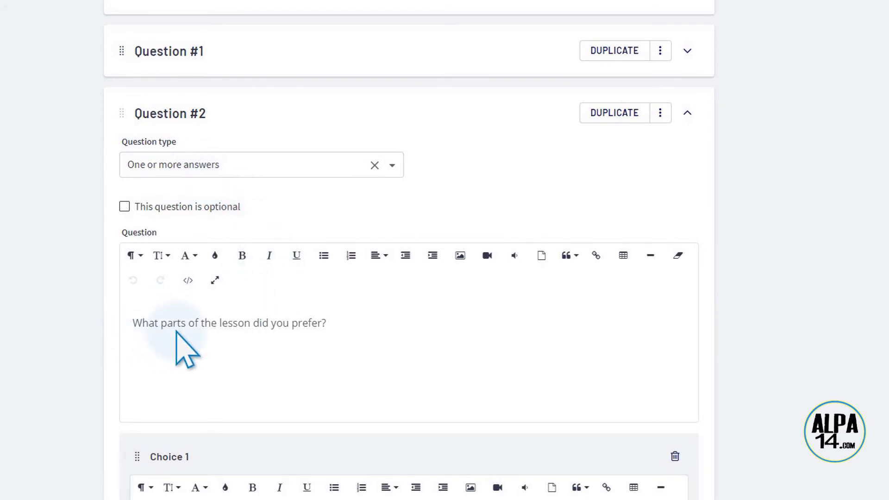
{"action": "scroll", "coordinate": [314, 357], "scroll_direction": "down", "scroll_amount": 4}
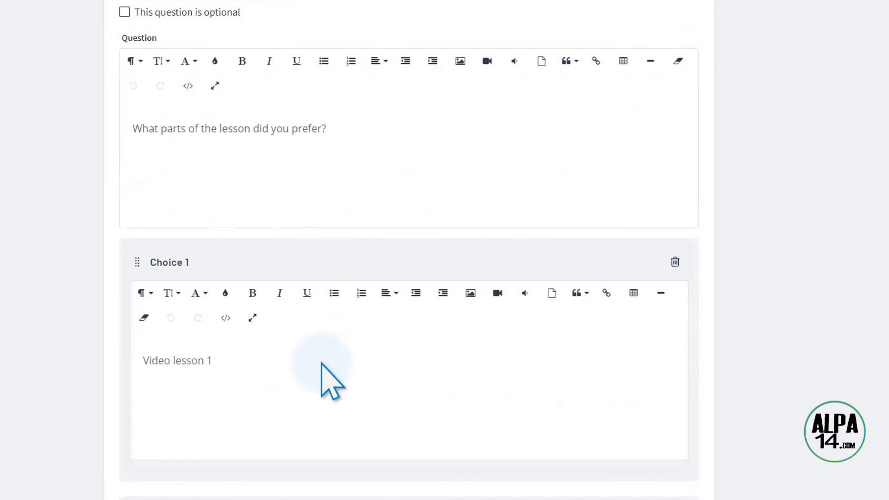
{"action": "scroll", "coordinate": [331, 381], "scroll_direction": "down", "scroll_amount": 5}
{"action": "scroll", "coordinate": [316, 359], "scroll_direction": "down", "scroll_amount": 5}
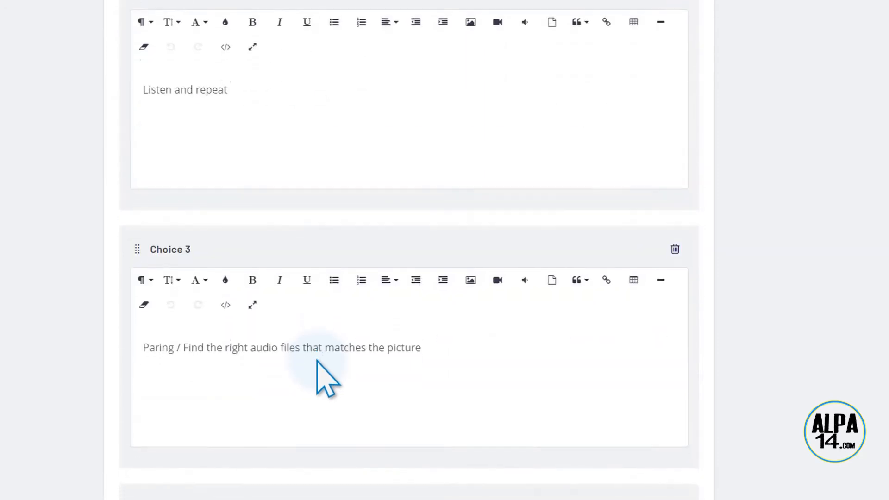
{"action": "scroll", "coordinate": [317, 366], "scroll_direction": "down", "scroll_amount": 6}
{"action": "scroll", "coordinate": [317, 363], "scroll_direction": "down", "scroll_amount": 11}
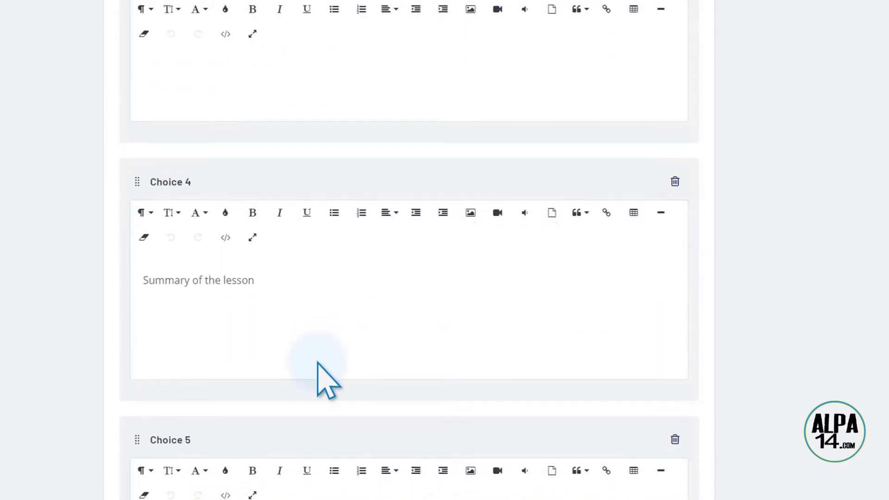
{"action": "scroll", "coordinate": [323, 369], "scroll_direction": "down", "scroll_amount": 6}
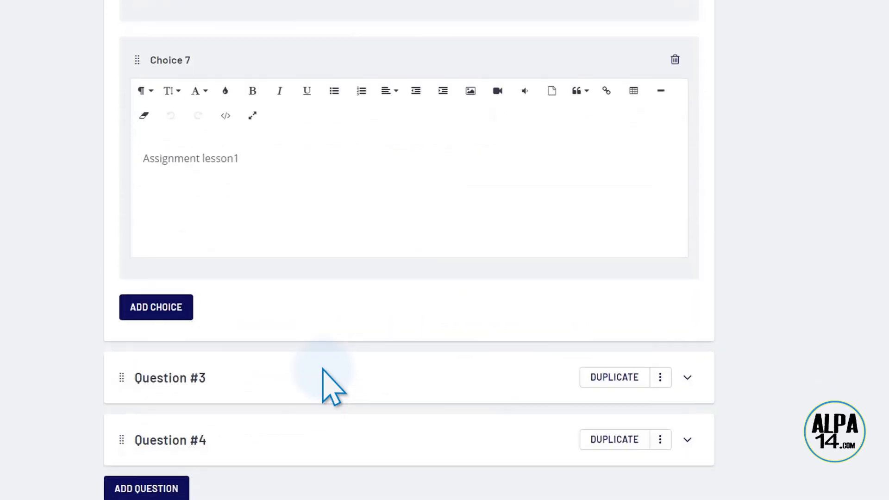
Step: Expand survey question 3 and examine its question type and wording
{"action": "left_click", "coordinate": [687, 378]}
{"action": "scroll", "coordinate": [648, 384], "scroll_direction": "up", "scroll_amount": 5}
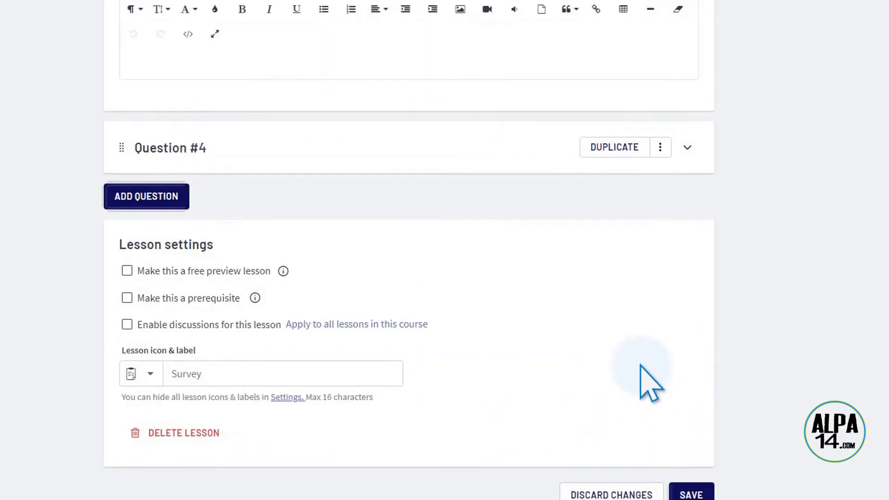
{"action": "scroll", "coordinate": [636, 373], "scroll_direction": "up", "scroll_amount": 1}
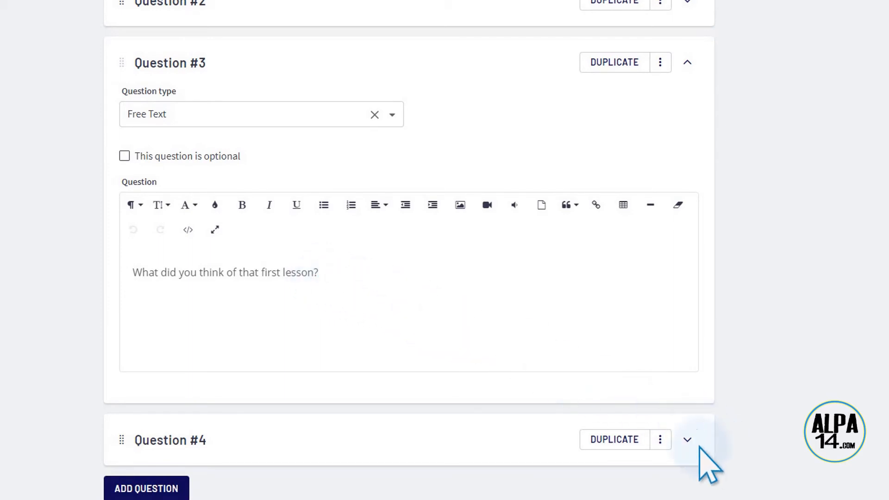
Step: Expand survey question 4 and examine its question type, label fields, wording and illustrated satisfaction choices
{"action": "left_click", "coordinate": [684, 442]}
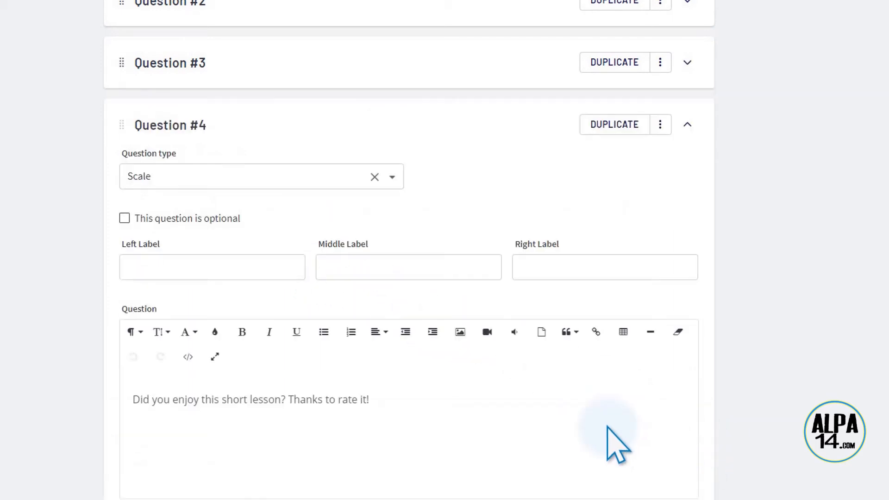
{"action": "scroll", "coordinate": [585, 428], "scroll_direction": "up", "scroll_amount": 1}
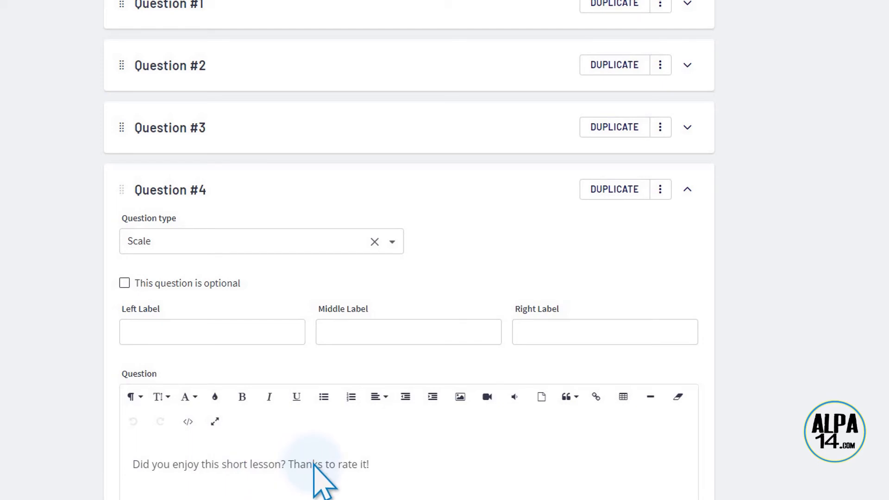
{"action": "scroll", "coordinate": [505, 477], "scroll_direction": "down", "scroll_amount": 7}
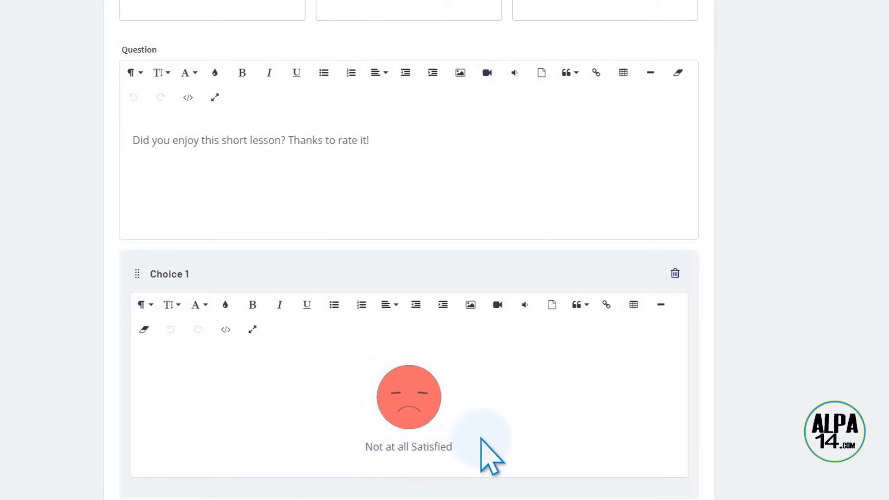
{"action": "scroll", "coordinate": [482, 449], "scroll_direction": "down", "scroll_amount": 6}
{"action": "scroll", "coordinate": [482, 443], "scroll_direction": "down", "scroll_amount": 1}
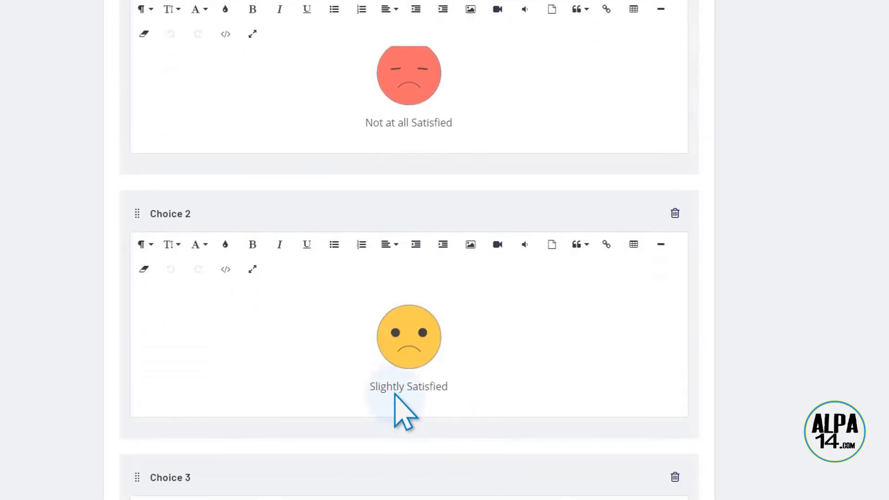
{"action": "scroll", "coordinate": [440, 370], "scroll_direction": "down", "scroll_amount": 10}
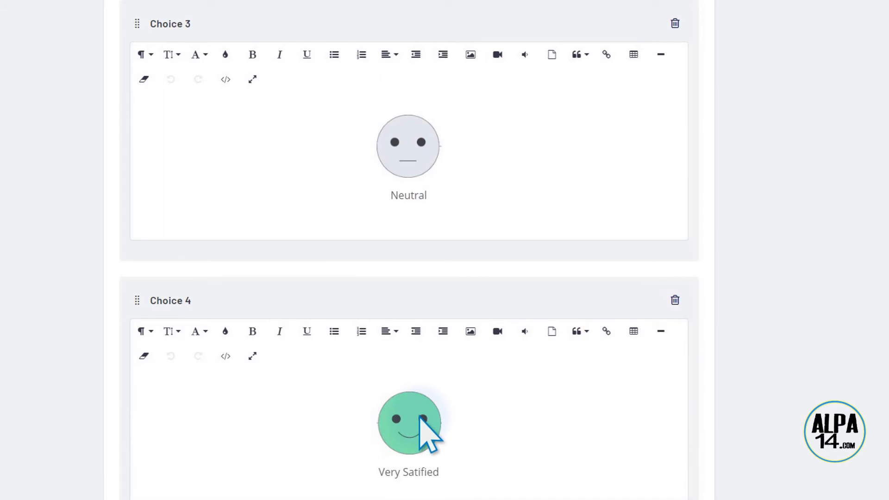
{"action": "scroll", "coordinate": [420, 415], "scroll_direction": "down", "scroll_amount": 2}
{"action": "scroll", "coordinate": [415, 390], "scroll_direction": "down", "scroll_amount": 4}
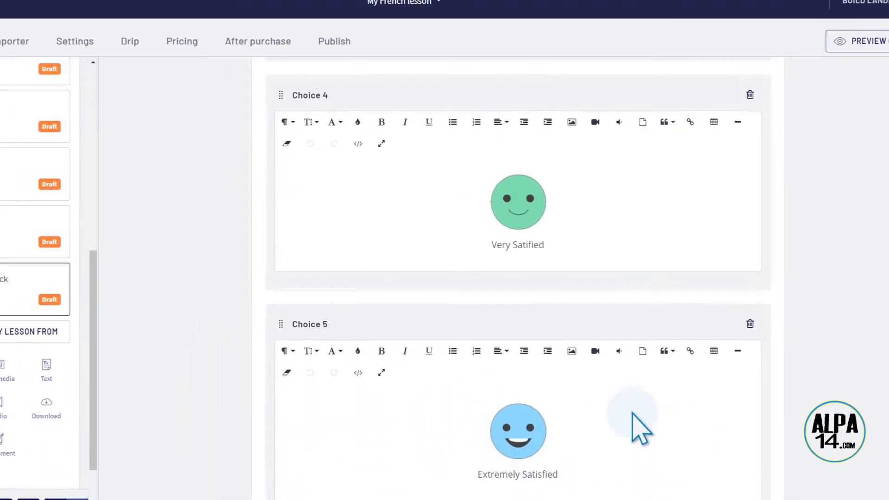
Step: Save the "Thank you for your feedback" survey and open its preview as a student
{"action": "scroll", "coordinate": [592, 299], "scroll_direction": "up", "scroll_amount": 15}
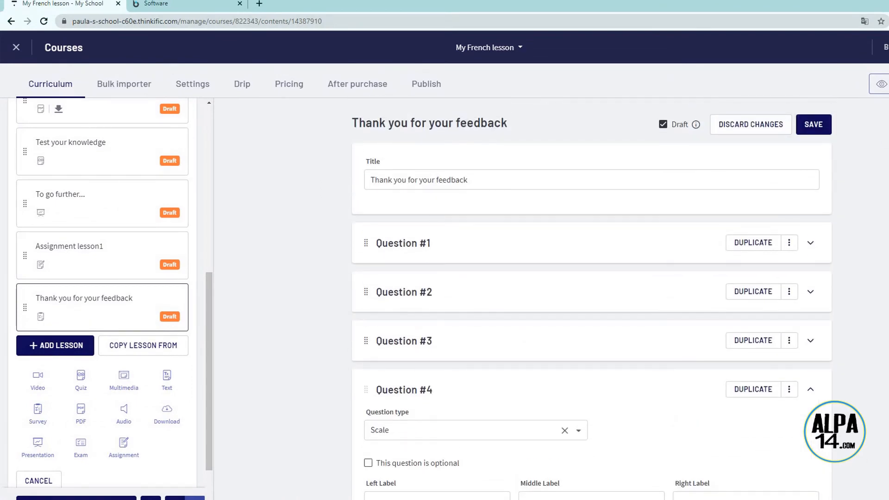
{"action": "left_click", "coordinate": [817, 125]}
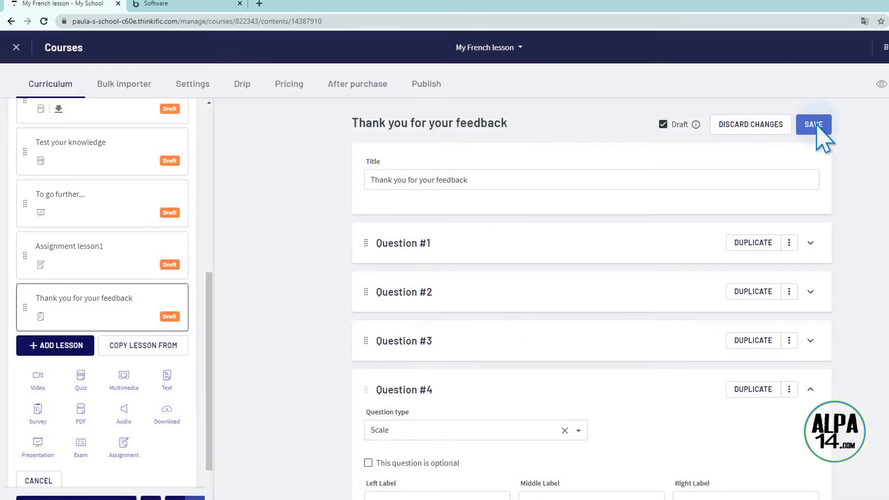
{"action": "left_click", "coordinate": [884, 84]}
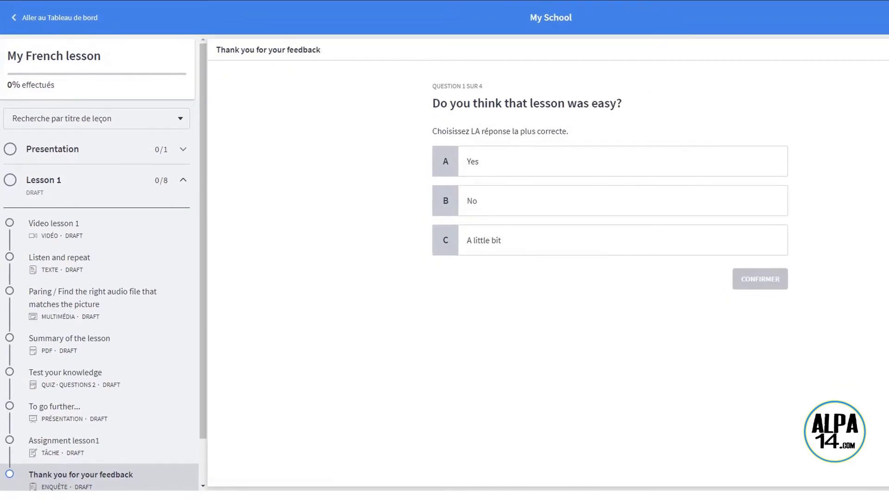
Step: Answer "Yes" to the survey question "Do you think that lesson was easy?" and submit it
{"action": "left_click", "coordinate": [592, 168]}
{"action": "left_click", "coordinate": [609, 242]}
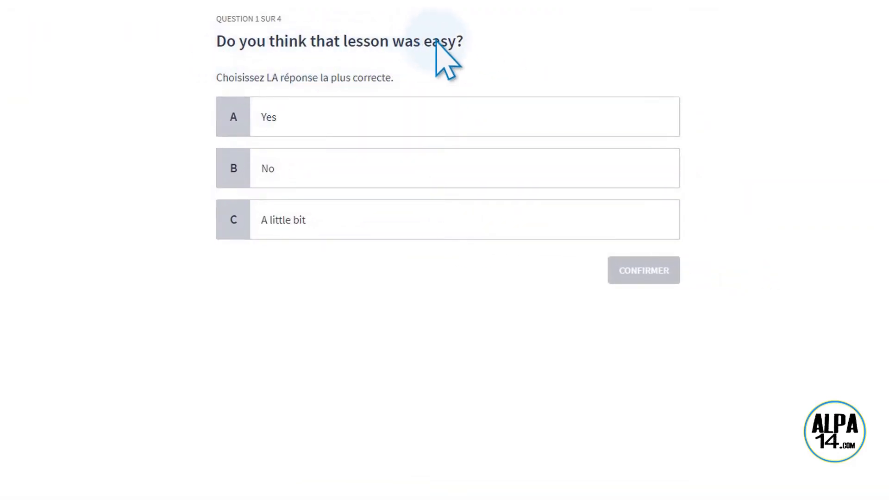
{"action": "left_click", "coordinate": [233, 118]}
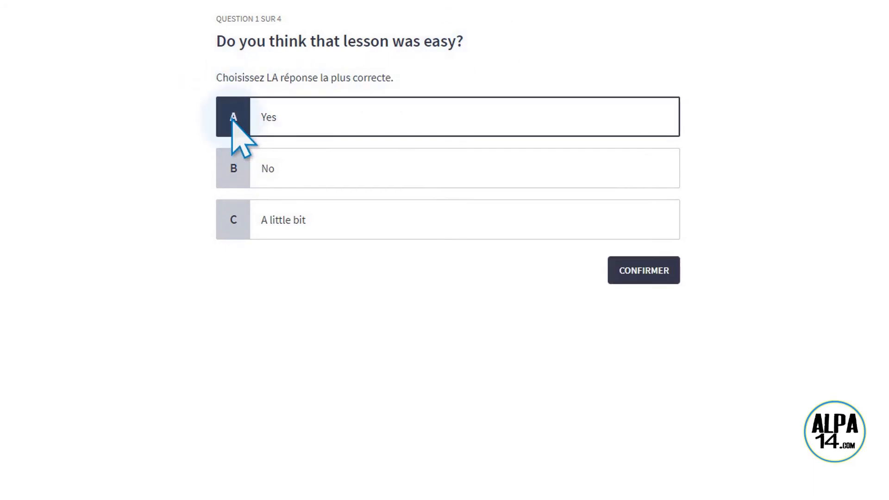
{"action": "left_click", "coordinate": [641, 276]}
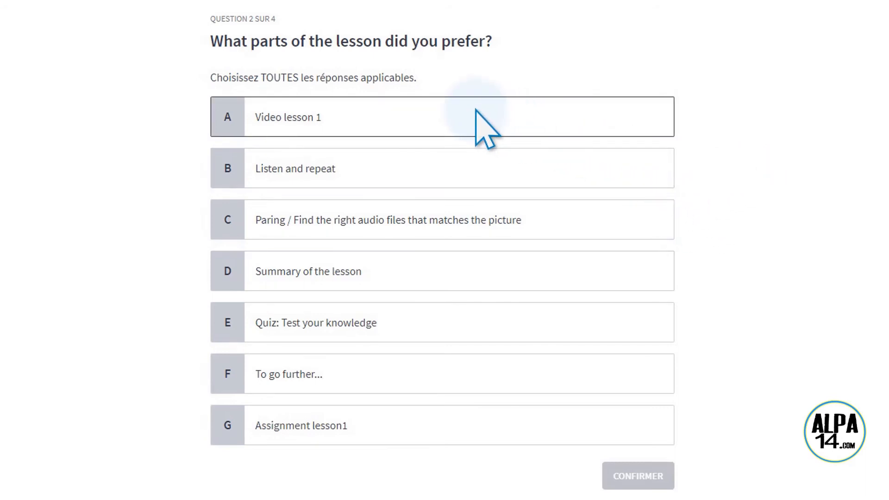
Step: Choose "Video lesson 1", "Quiz: Test your knowledge" and "Assignment lesson1" as the preferred lesson parts and submit the answer
{"action": "left_click", "coordinate": [228, 119]}
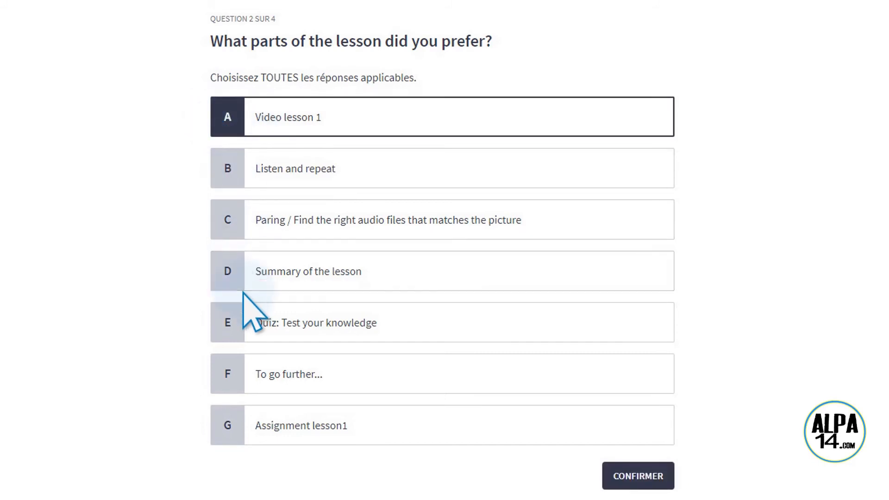
{"action": "left_click", "coordinate": [222, 324]}
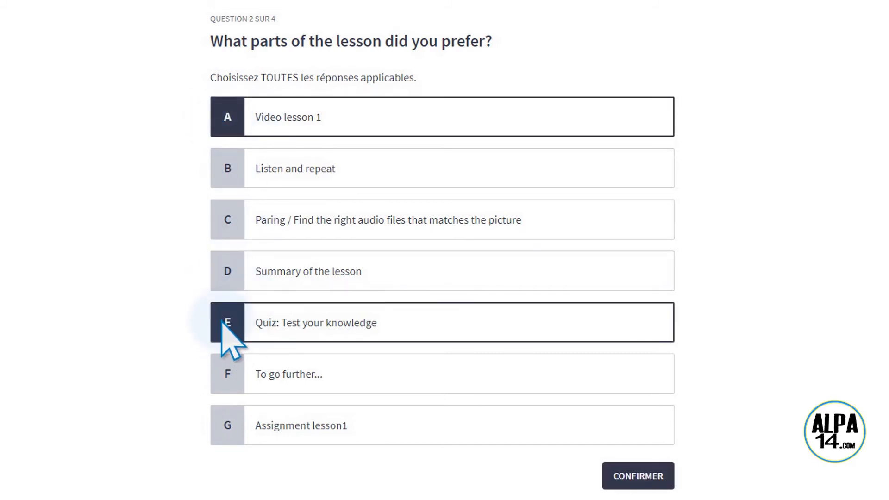
{"action": "left_click", "coordinate": [228, 419]}
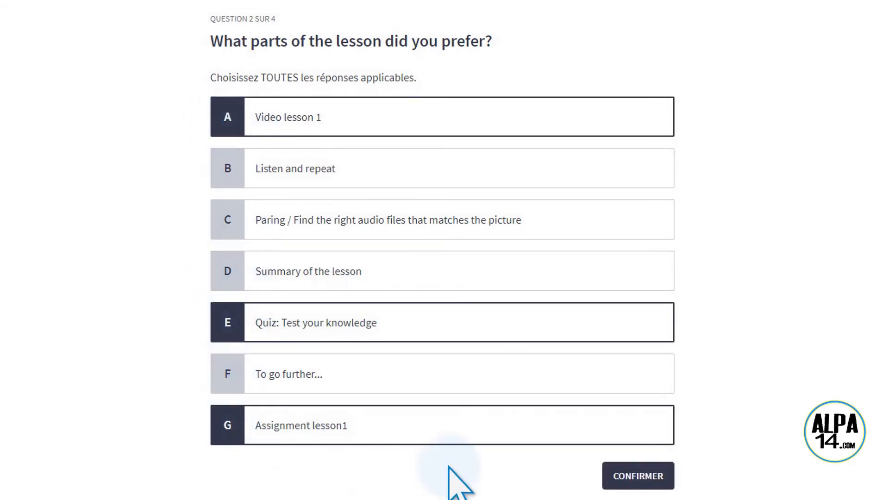
{"action": "left_click", "coordinate": [648, 478]}
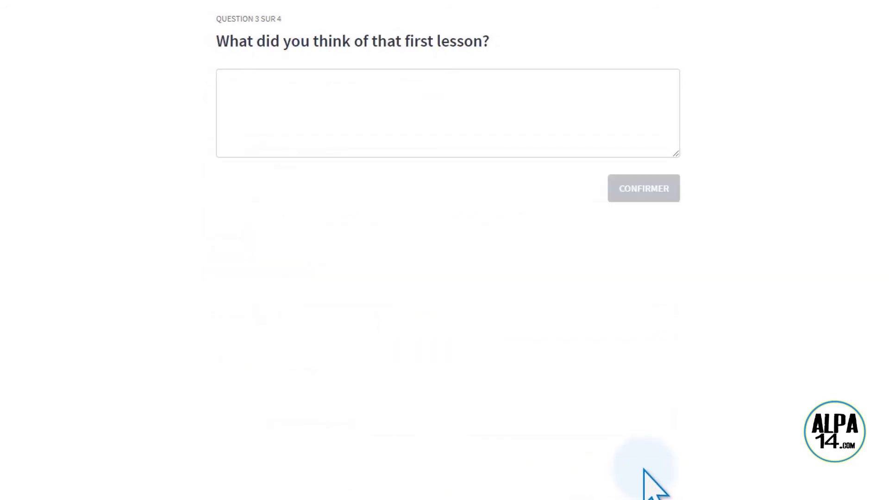
Step: Answer "What did you think of that first lesson?" with the sample text "ee ewr ewre ewr ewr w" and submit it
{"action": "left_click", "coordinate": [302, 89]}
{"action": "type", "text": "ee ewr ewre ewr ewr w"}
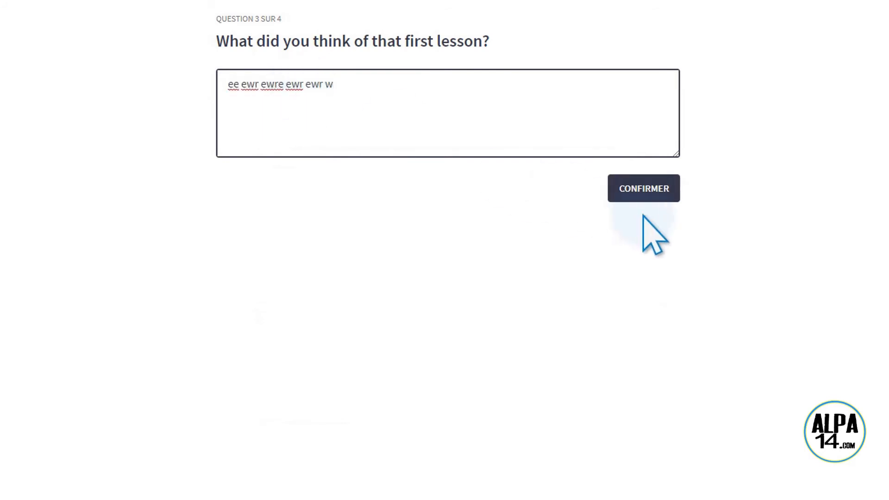
{"action": "left_click", "coordinate": [643, 186]}
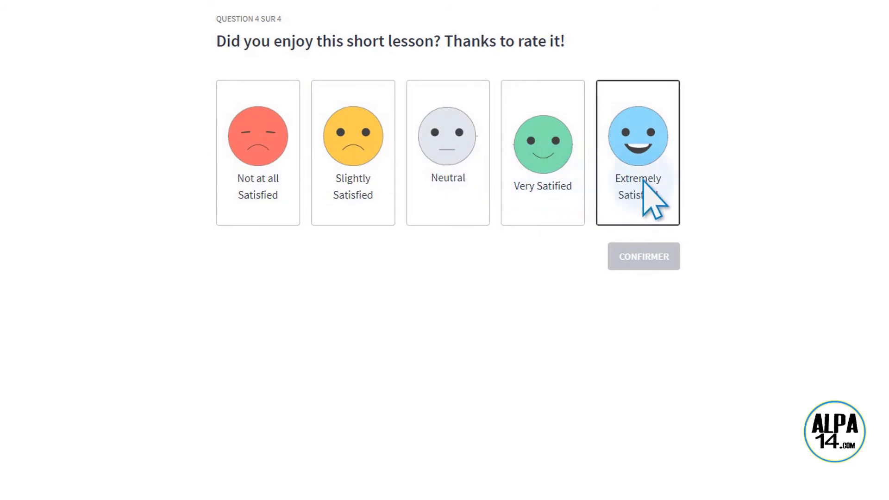
Step: Rate the short lesson as "Very Satified" in the survey's final question and submit the answer
{"action": "left_click", "coordinate": [531, 158]}
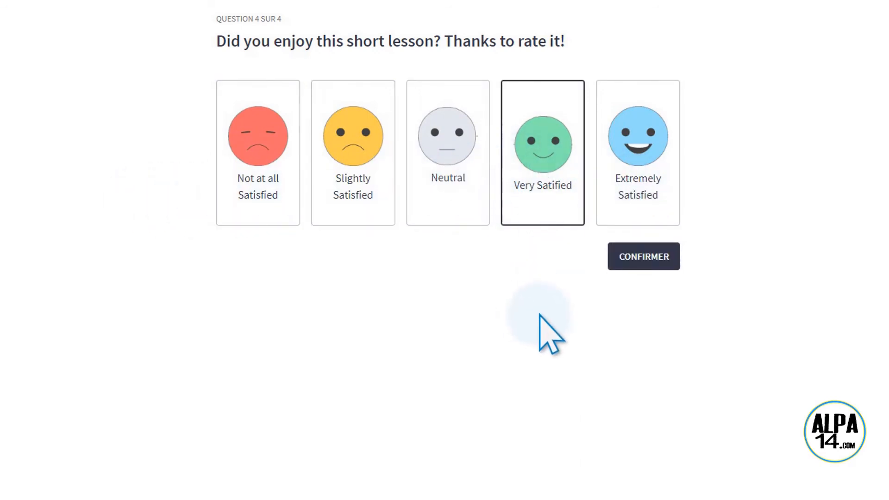
{"action": "left_click", "coordinate": [651, 257]}
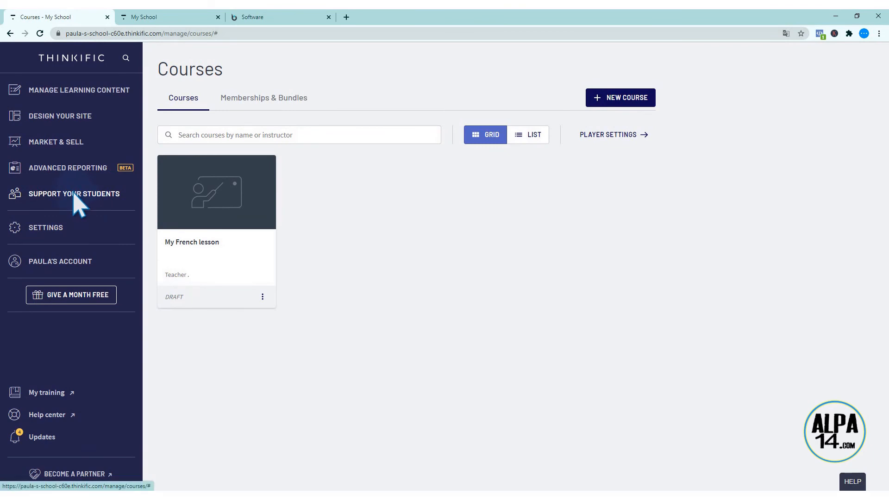
Step: Expand the Presentation and Lesson 1 chapters in the "My French lesson" preview to view their lessons
{"action": "left_click", "coordinate": [128, 105]}
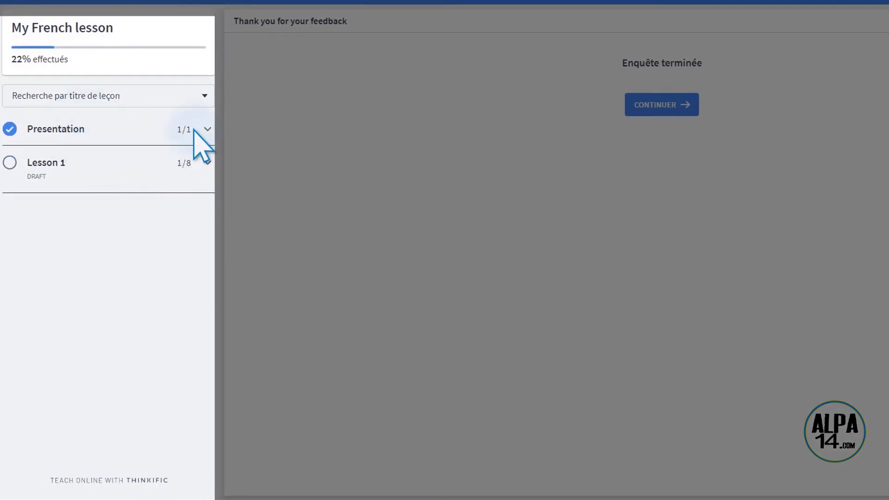
{"action": "left_click", "coordinate": [198, 128]}
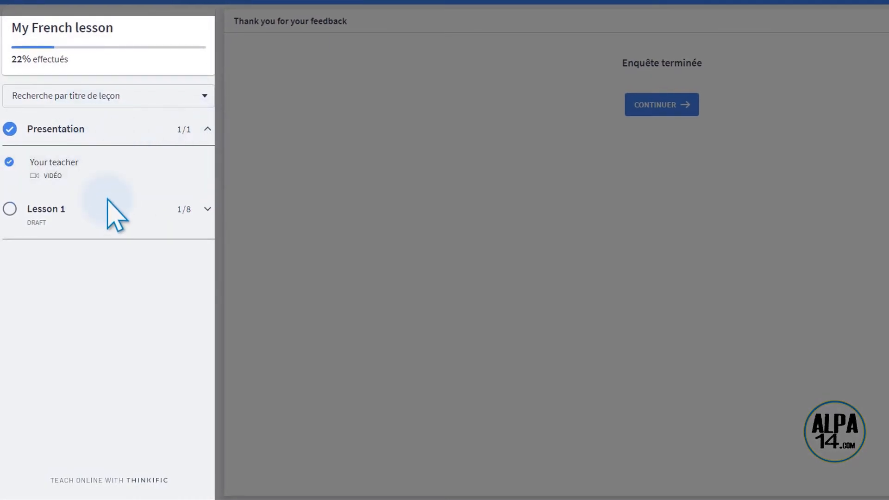
{"action": "left_click", "coordinate": [201, 208]}
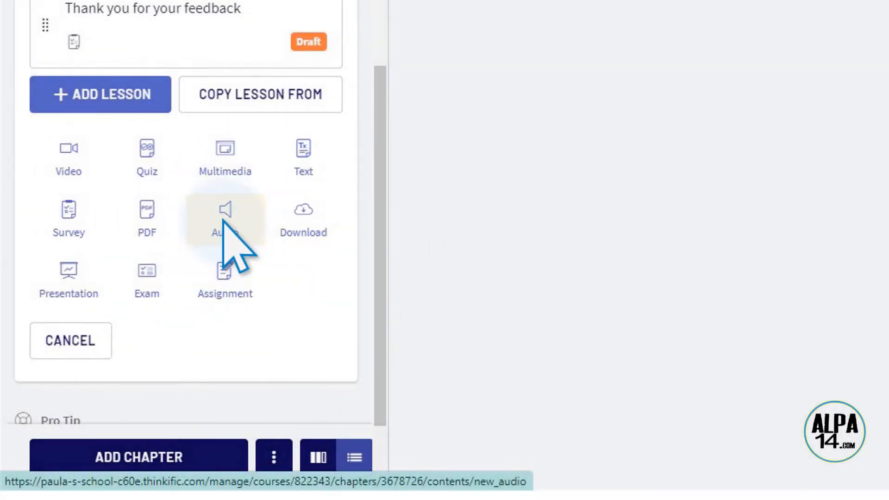
Step: Try an audio lesson in Lesson 1, including its file upload option, and discard it
{"action": "left_click", "coordinate": [223, 220]}
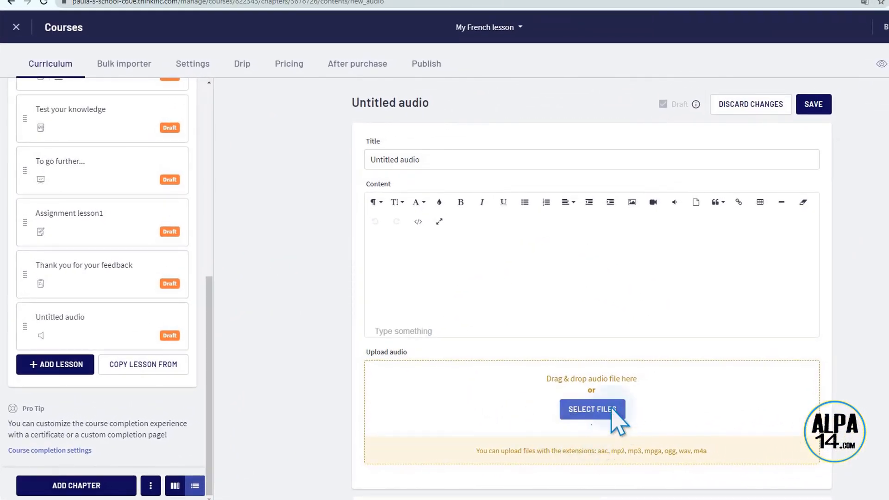
{"action": "left_click", "coordinate": [604, 408]}
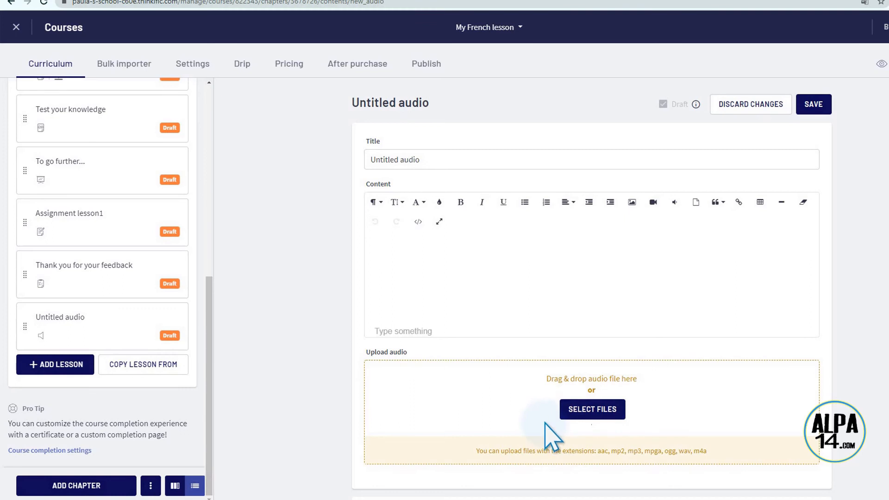
{"action": "left_click", "coordinate": [750, 107]}
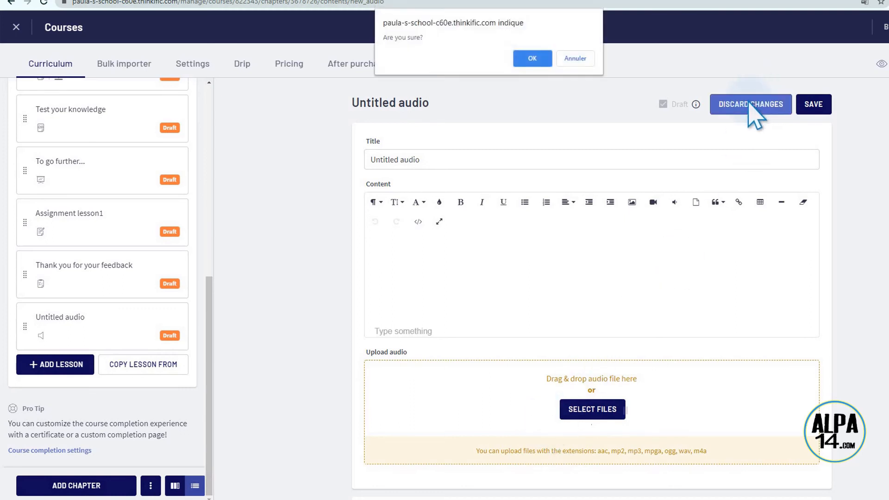
{"action": "left_click", "coordinate": [536, 60]}
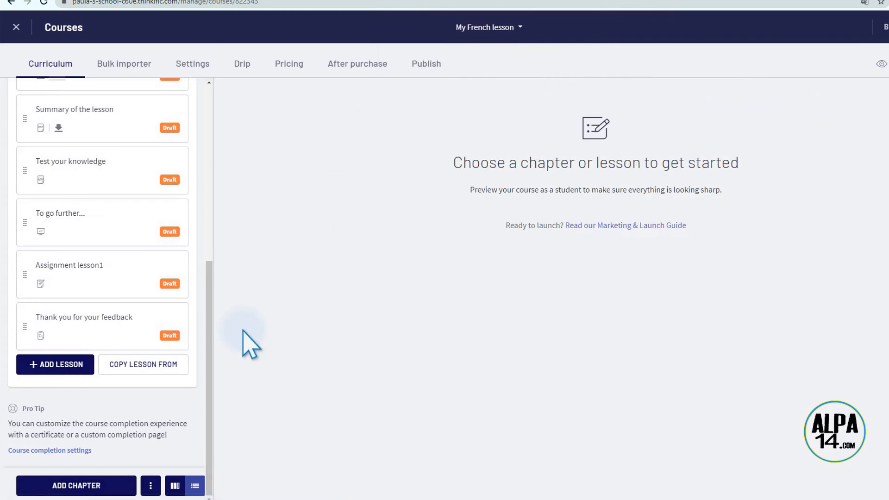
Step: Try a download lesson in Lesson 1 and discard it without uploading a file
{"action": "left_click", "coordinate": [70, 370]}
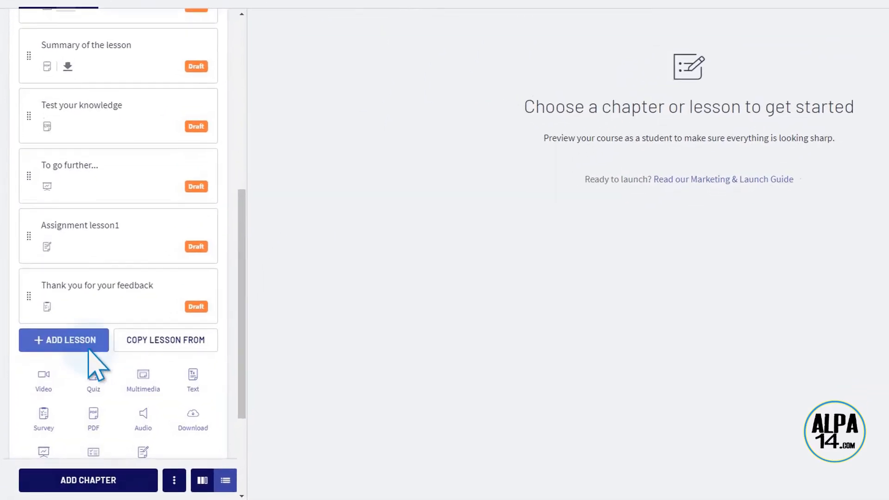
{"action": "scroll", "coordinate": [270, 309], "scroll_direction": "down", "scroll_amount": 5}
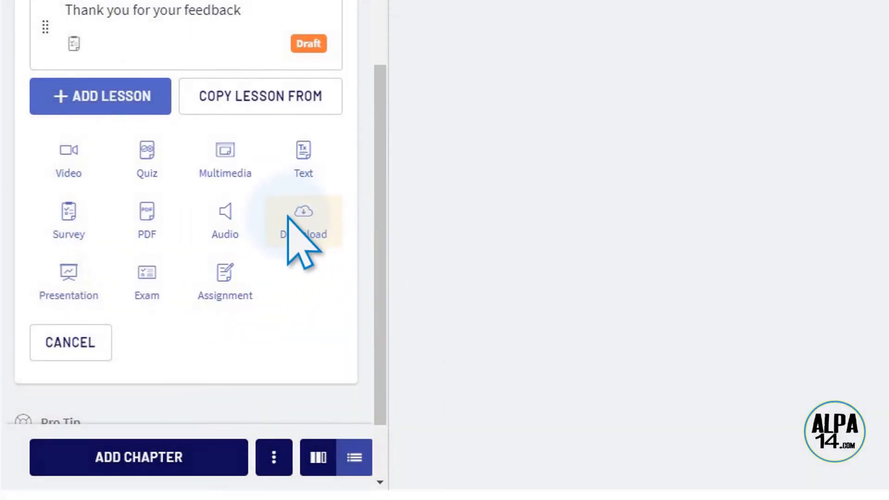
{"action": "left_click", "coordinate": [290, 219]}
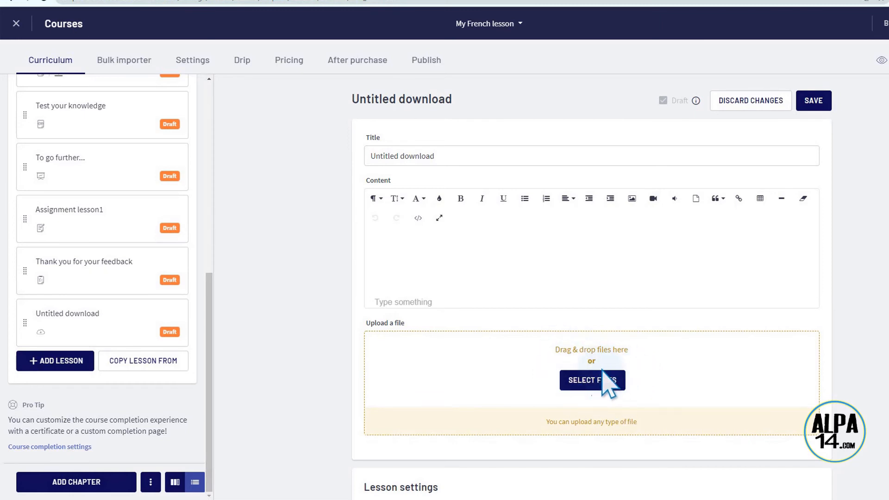
{"action": "left_click", "coordinate": [741, 103]}
{"action": "left_click", "coordinate": [532, 56]}
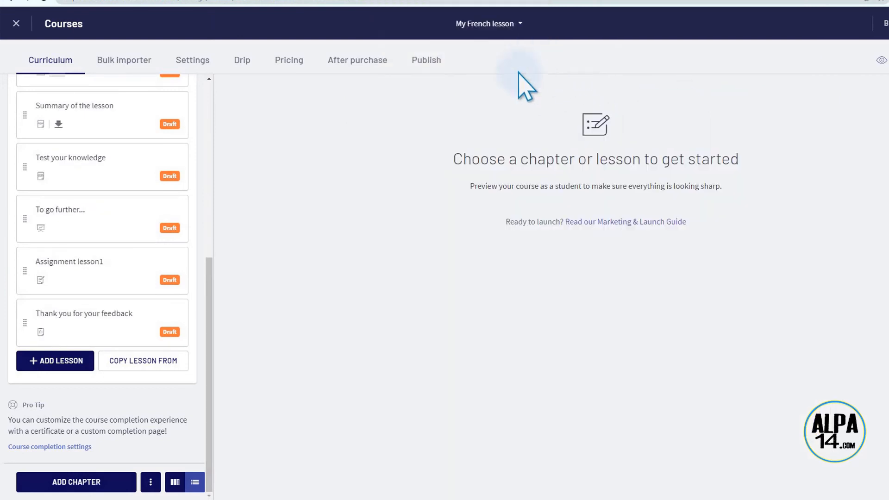
Step: Try to add an exam lesson to Lesson 1
{"action": "left_click", "coordinate": [58, 356]}
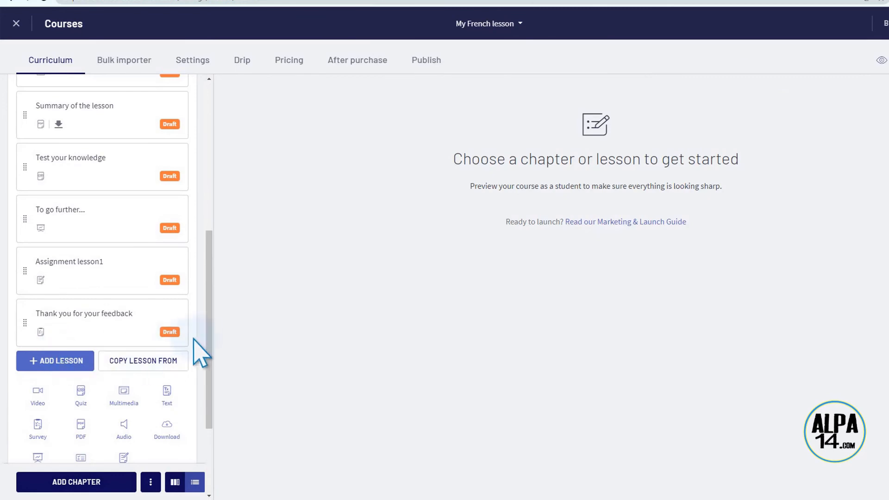
{"action": "left_click_drag", "start_coordinate": [207, 340], "coordinate": [210, 384]}
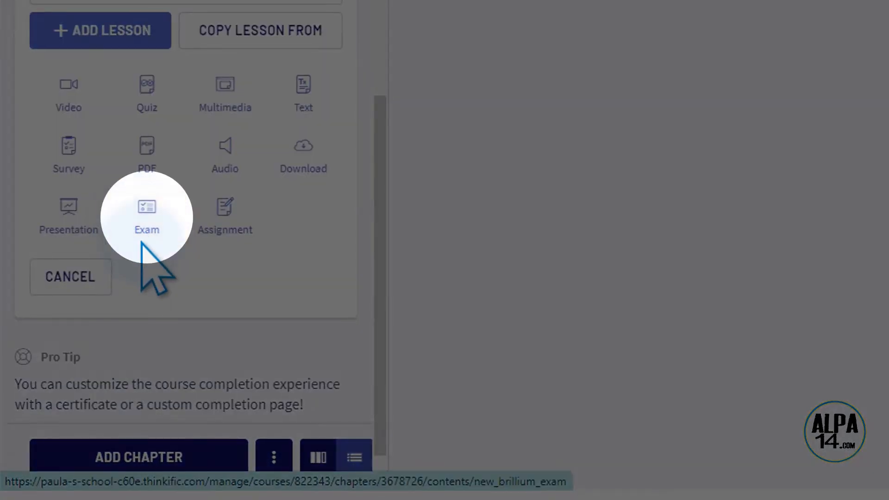
{"action": "left_click", "coordinate": [132, 218]}
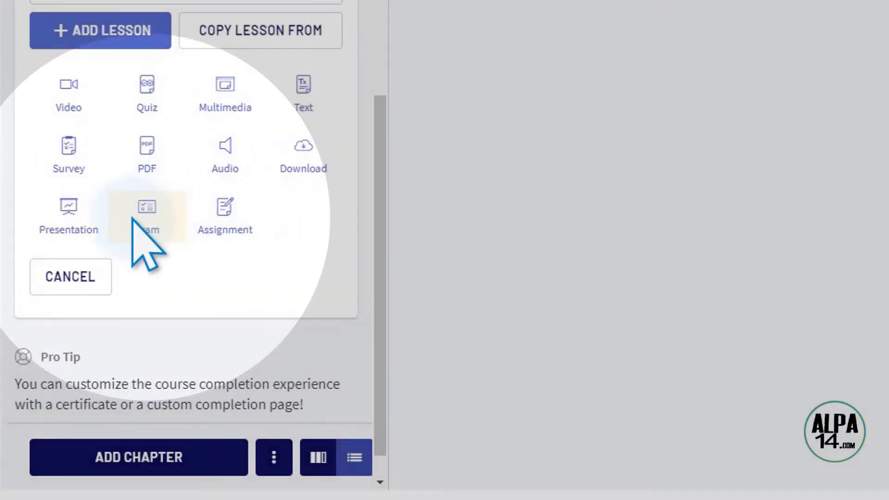
{"action": "left_click", "coordinate": [143, 216]}
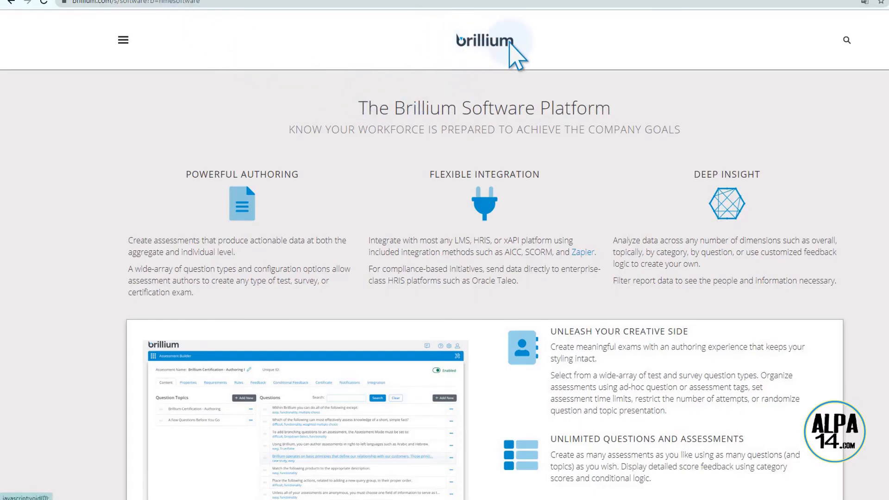
Step: Examine the features of the Brillium Software Platform on its web page and return to the course editor
{"action": "left_click_drag", "start_coordinate": [347, 109], "coordinate": [616, 111]}
{"action": "scroll", "coordinate": [648, 203], "scroll_direction": "down", "scroll_amount": 8}
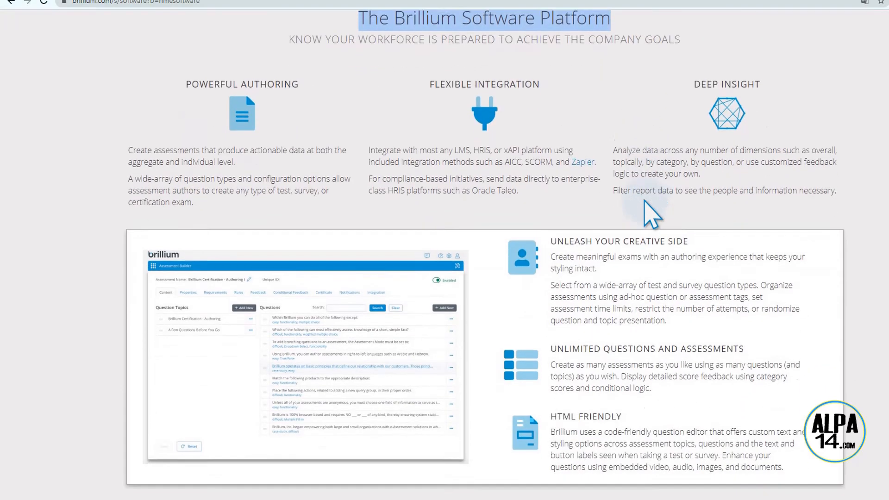
{"action": "scroll", "coordinate": [644, 232], "scroll_direction": "down", "scroll_amount": 11}
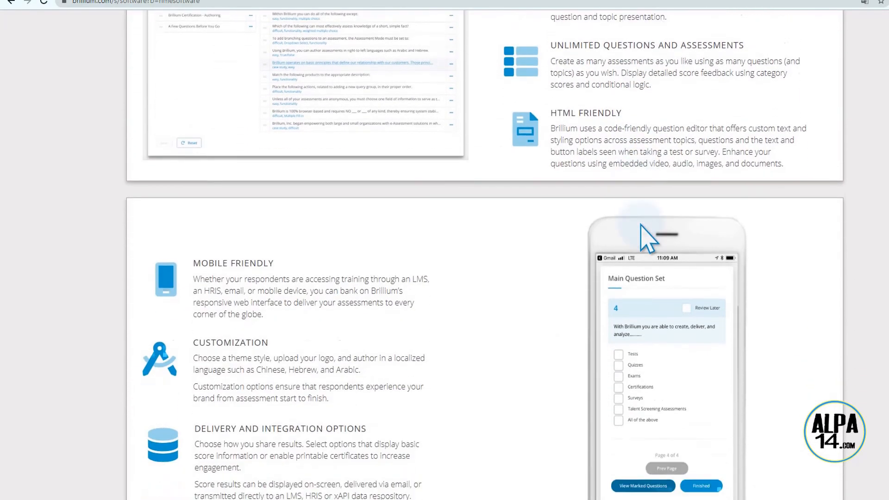
{"action": "scroll", "coordinate": [642, 252], "scroll_direction": "down", "scroll_amount": 2}
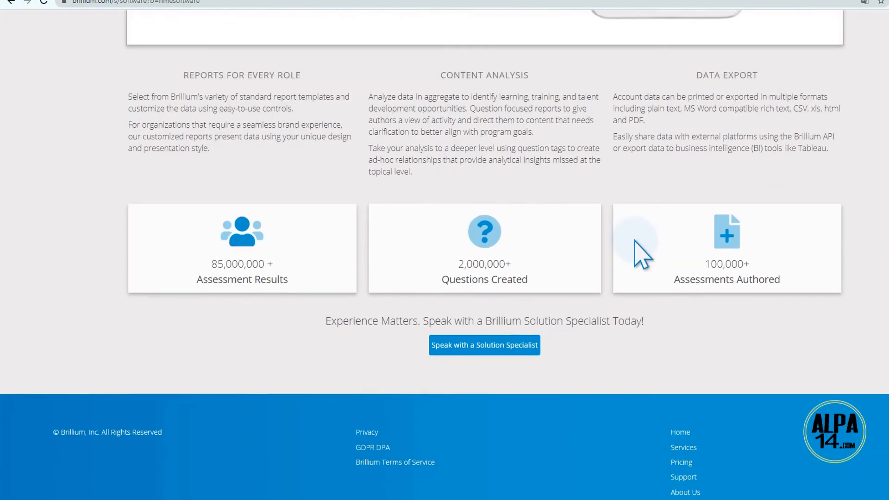
{"action": "scroll", "coordinate": [635, 252], "scroll_direction": "up", "scroll_amount": 7}
{"action": "scroll", "coordinate": [638, 254], "scroll_direction": "up", "scroll_amount": 12}
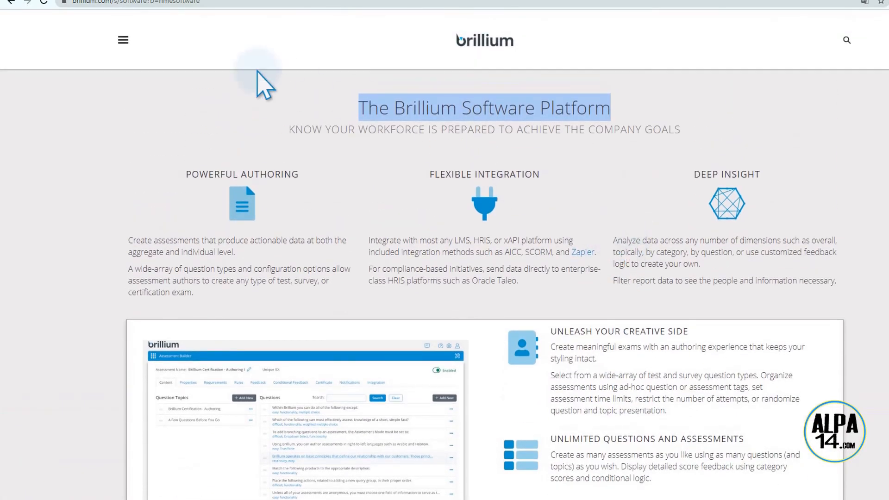
{"action": "left_click", "coordinate": [72, 1]}
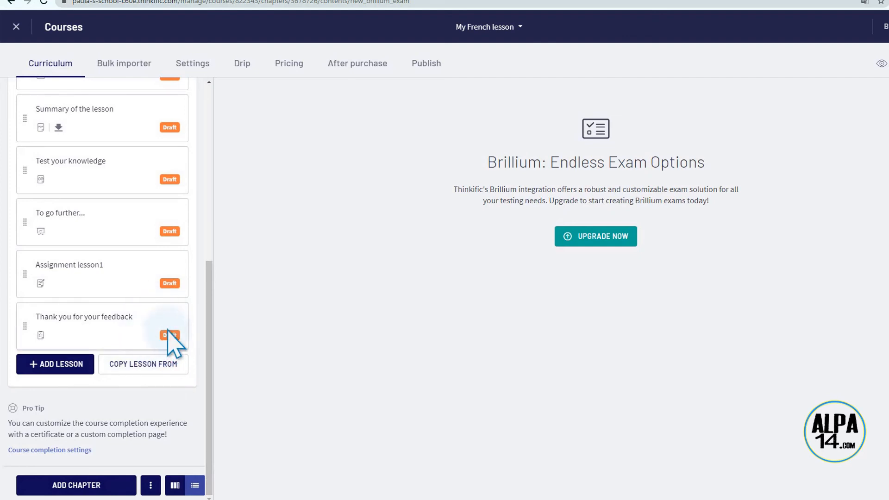
Step: Remove the draft status from the "Thank you for your feedback" survey and save the lesson
{"action": "left_click", "coordinate": [140, 327]}
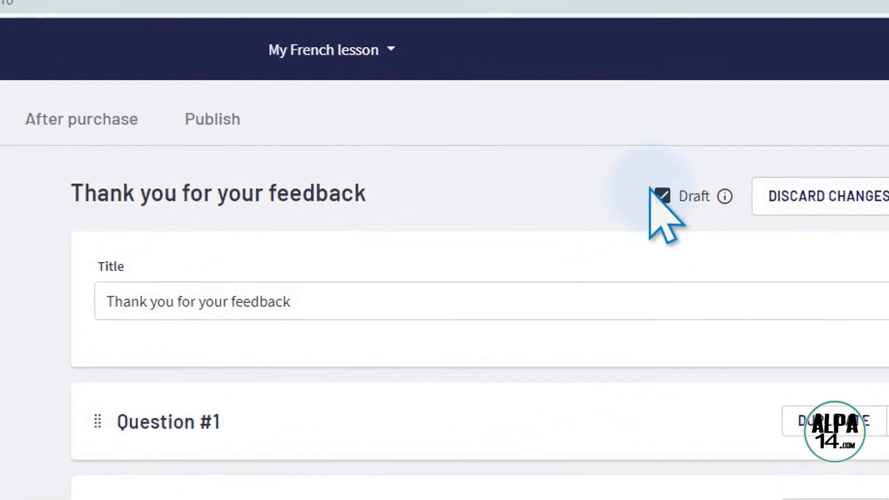
{"action": "left_click", "coordinate": [659, 202]}
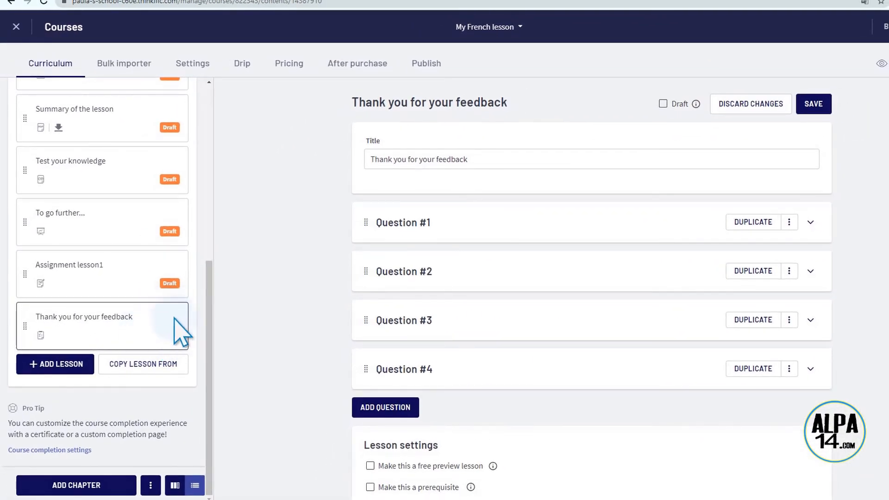
{"action": "left_click", "coordinate": [813, 107]}
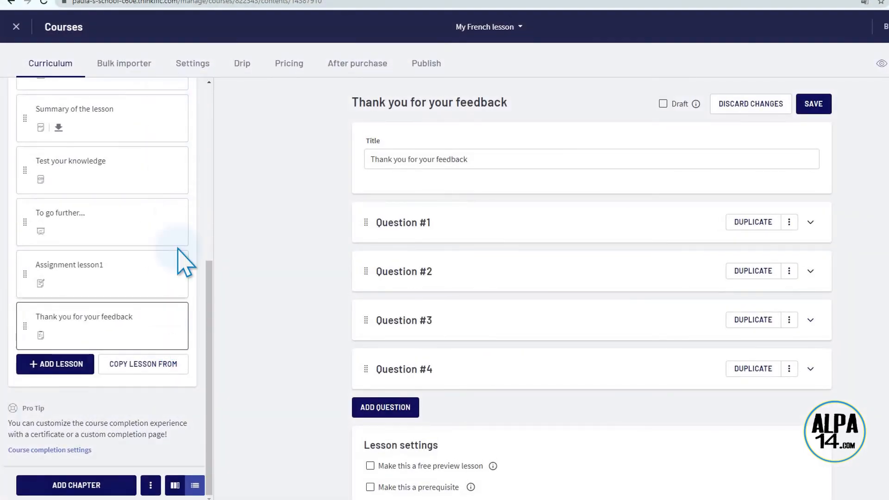
{"action": "left_click", "coordinate": [47, 65]}
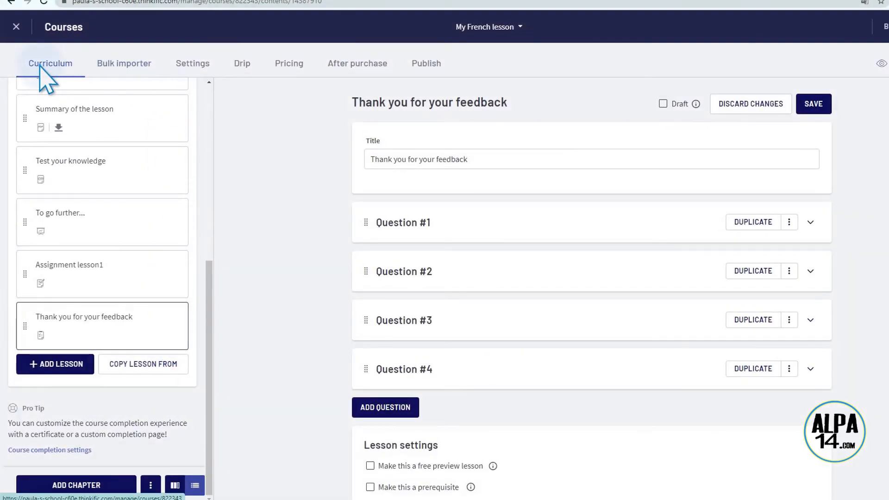
{"action": "left_click", "coordinate": [132, 68]}
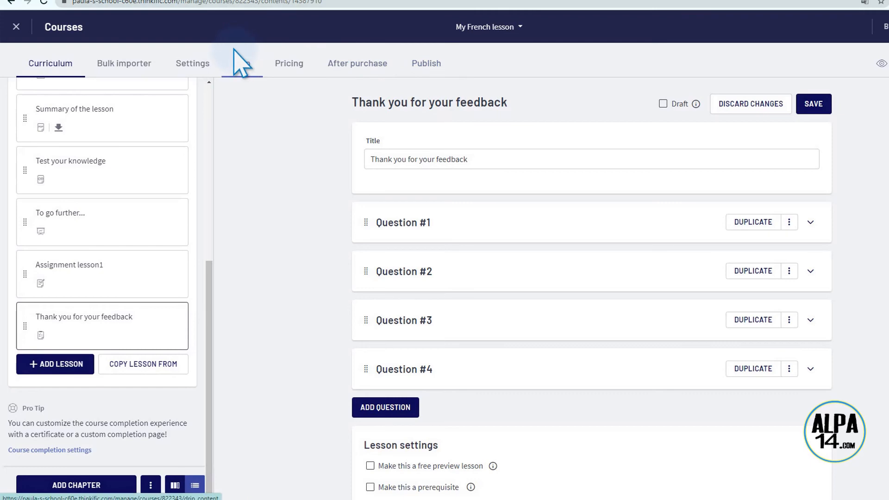
Step: Upload vignette.jpg from the images folder as the course image in the settings of "My French lesson"
{"action": "left_click", "coordinate": [186, 63]}
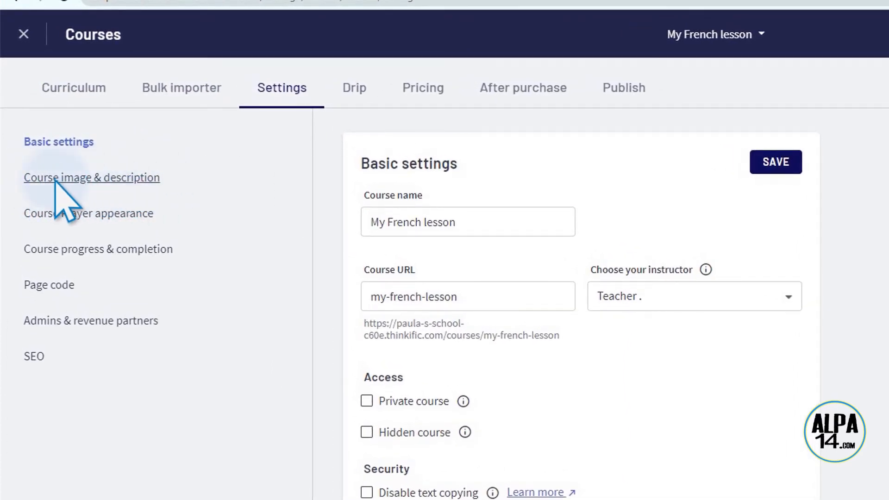
{"action": "left_click", "coordinate": [96, 178]}
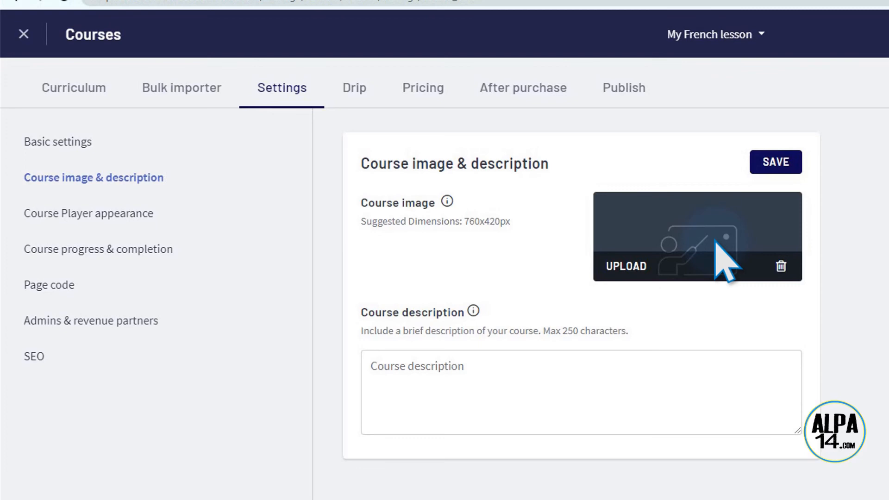
{"action": "left_click", "coordinate": [631, 266]}
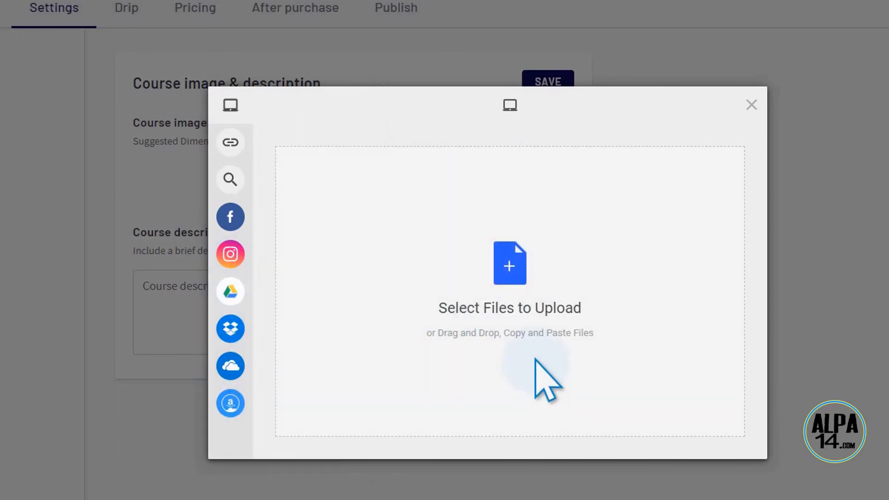
{"action": "left_click", "coordinate": [319, 498]}
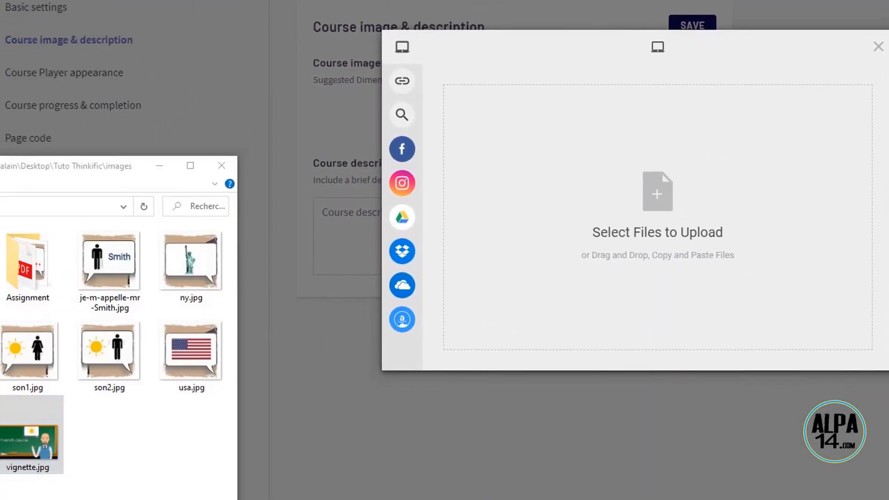
{"action": "left_click_drag", "start_coordinate": [36, 452], "coordinate": [629, 234]}
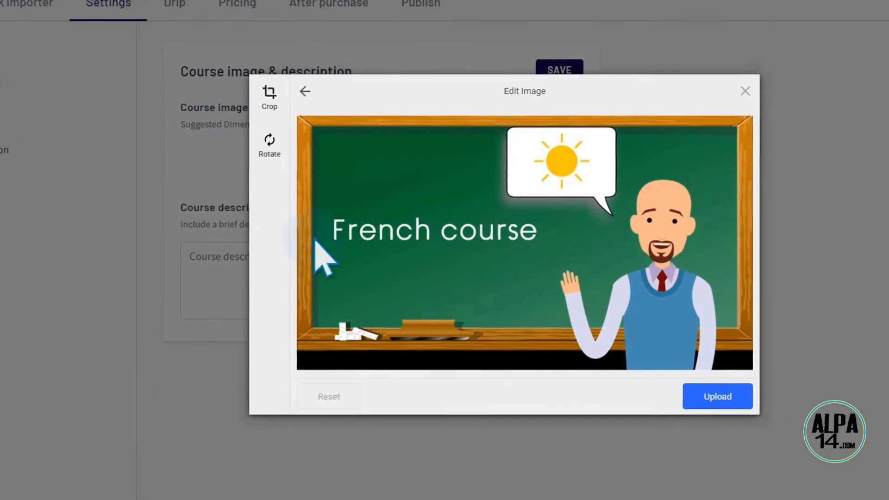
{"action": "left_click", "coordinate": [715, 399]}
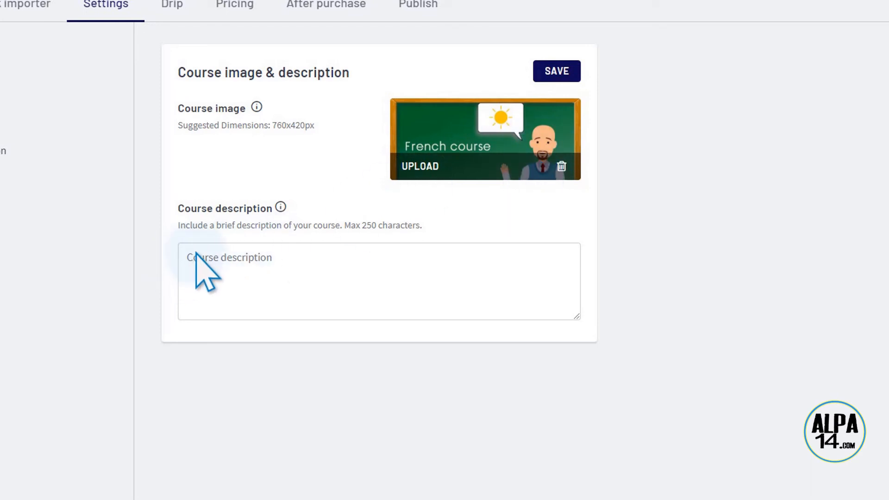
Step: Enter the course description "Lesson 1 : Introduce yourself | Level: French for beginners"
{"action": "left_click", "coordinate": [284, 258]}
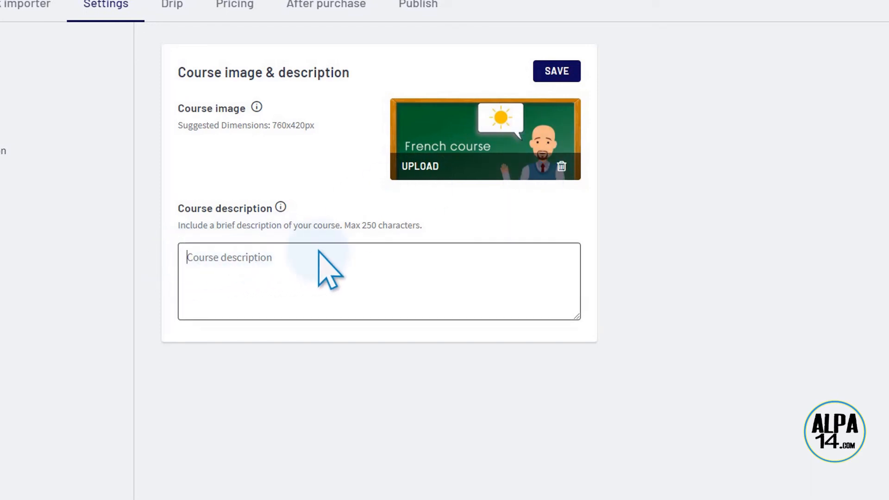
{"action": "type", "text": "Lesson 1 : Introduce yourself Level: French for beginners"}
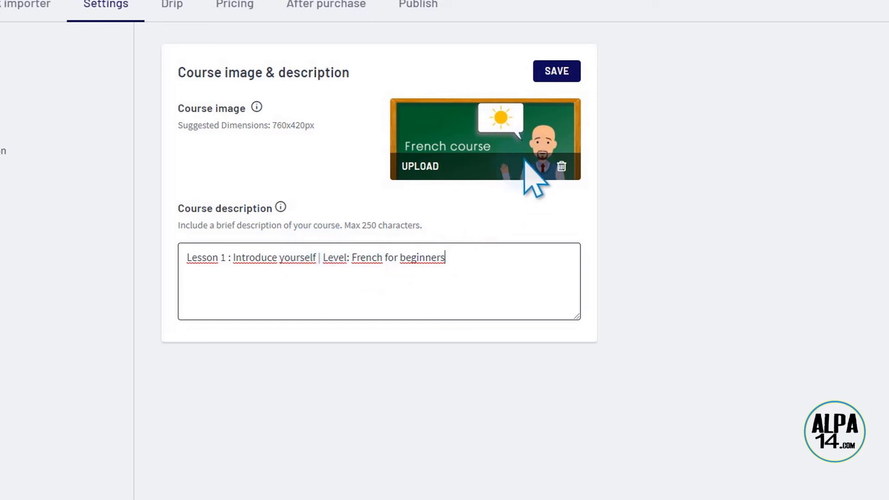
Step: Save the course image and description, and enable the custom completion page in the course progress and completion settings
{"action": "left_click", "coordinate": [562, 77]}
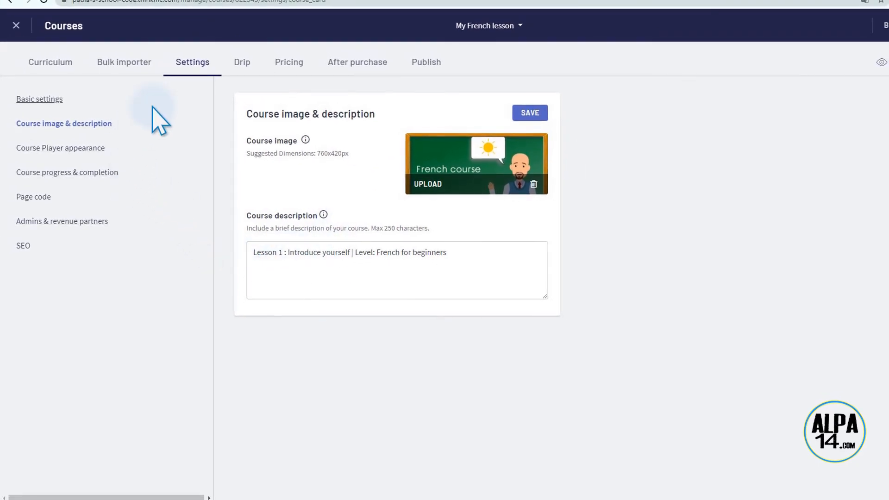
{"action": "left_click", "coordinate": [81, 173]}
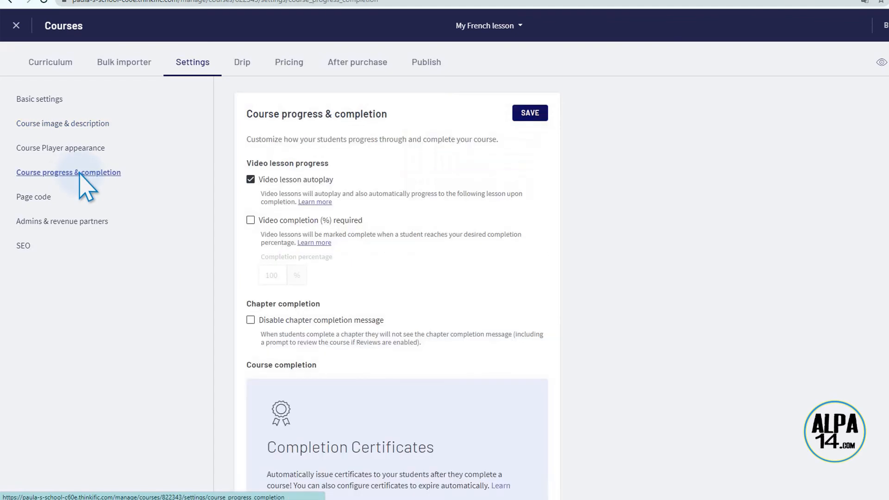
{"action": "scroll", "coordinate": [354, 209], "scroll_direction": "down", "scroll_amount": 3}
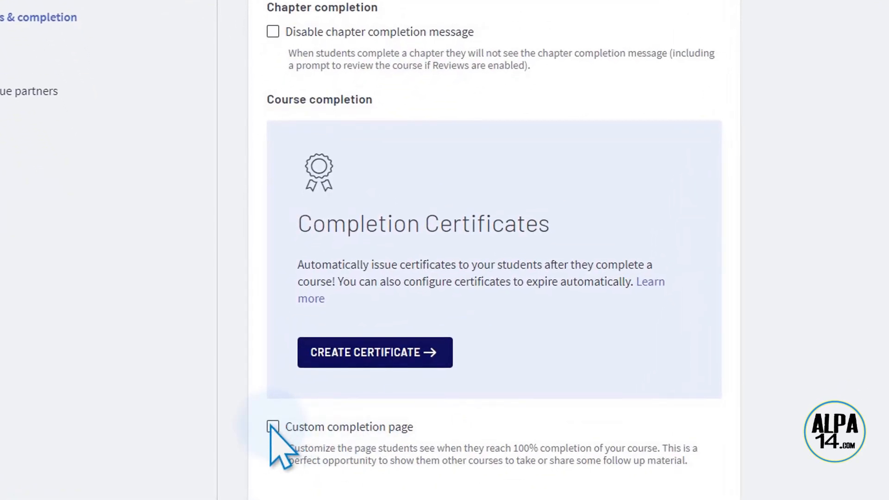
{"action": "left_click", "coordinate": [272, 426]}
Step: Write a centred bold heading "THANK YOU!" on the completion page, with a paragraph running from "Duis aute irure dolor" to "id est laborum."
{"action": "scroll", "coordinate": [514, 384], "scroll_direction": "down", "scroll_amount": 5}
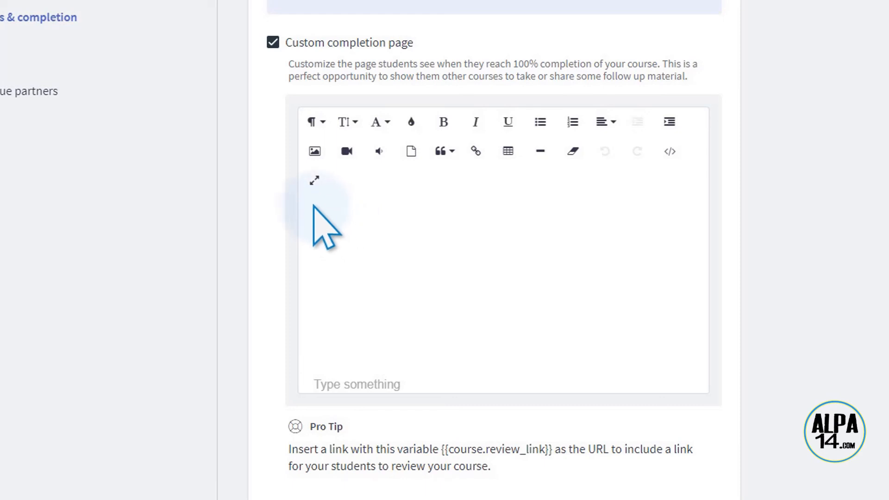
{"action": "left_click", "coordinate": [326, 215]}
{"action": "type", "text": "THANK YOU! Duis aute irure dolor in reprehenderit in voluptate velit esse cillum dolore eu fugiat nulla pariatur. Excepteur sint occaecat cupidatat non proident, sunt in culpa qui officia deserunt mollit anim id est laborum."}
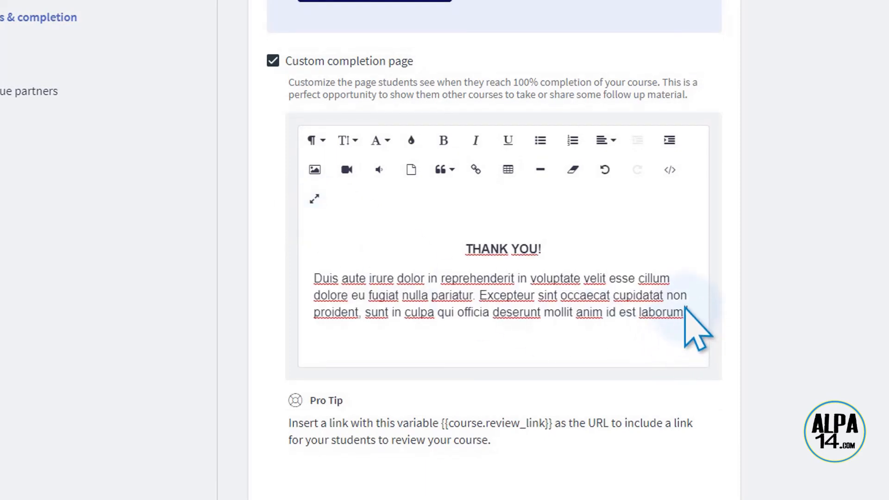
{"action": "key", "text": "Return"}
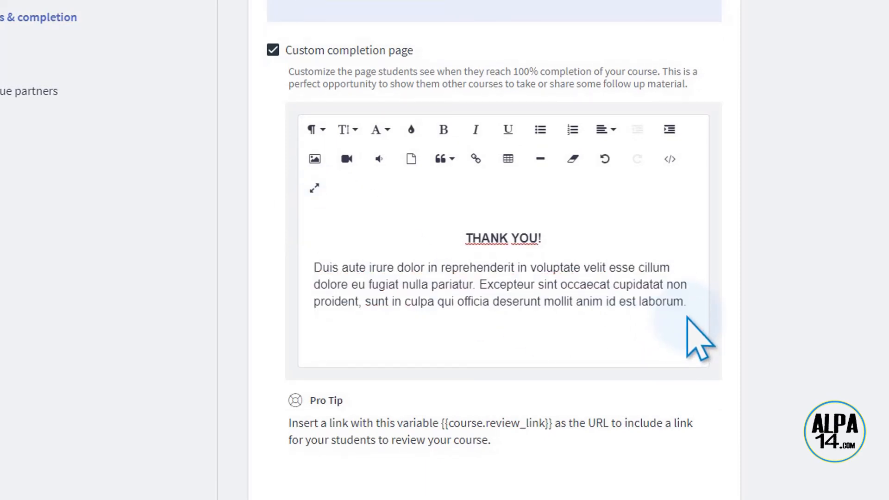
Step: Insert vignette2.jpg from the images folder below the completion page text and enlarge it to about three quarters of the editor's width
{"action": "left_click", "coordinate": [311, 158]}
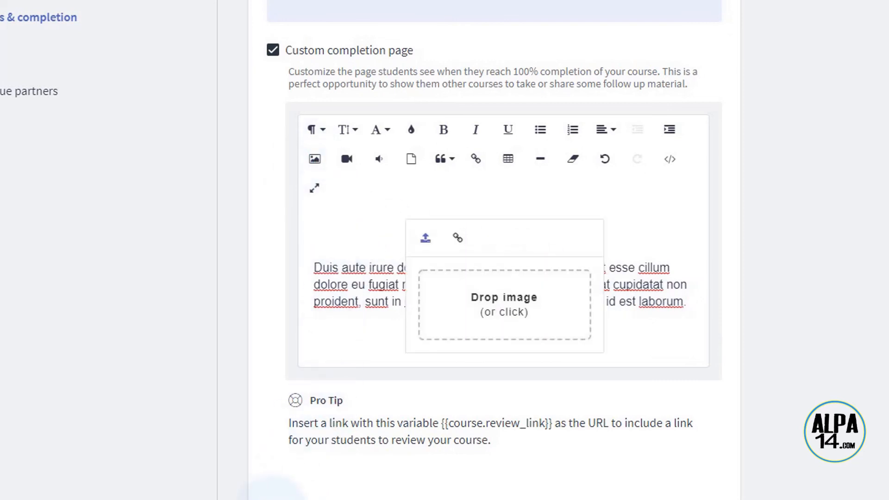
{"action": "key", "text": "alt+Tab"}
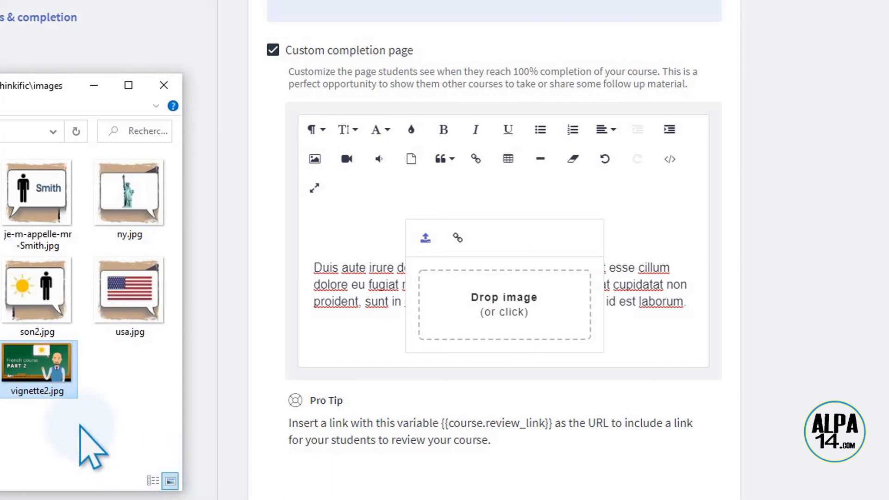
{"action": "left_click_drag", "start_coordinate": [28, 375], "coordinate": [495, 338]}
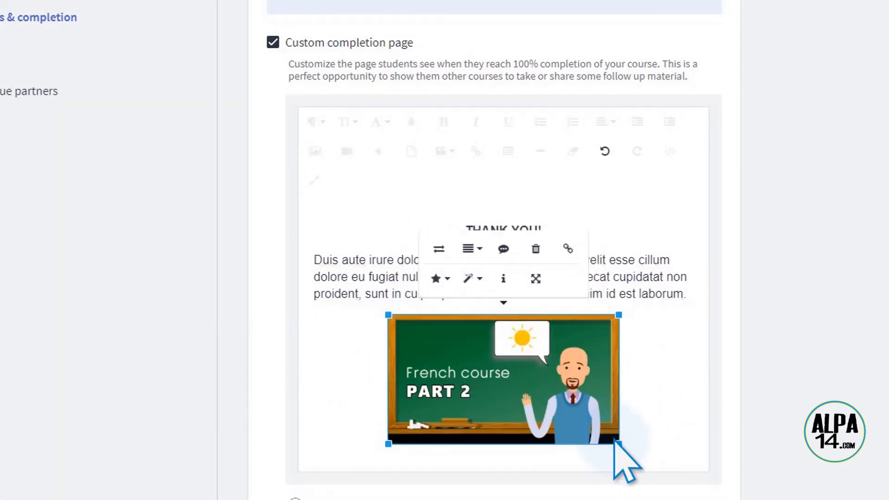
{"action": "left_click_drag", "start_coordinate": [623, 445], "coordinate": [694, 486]}
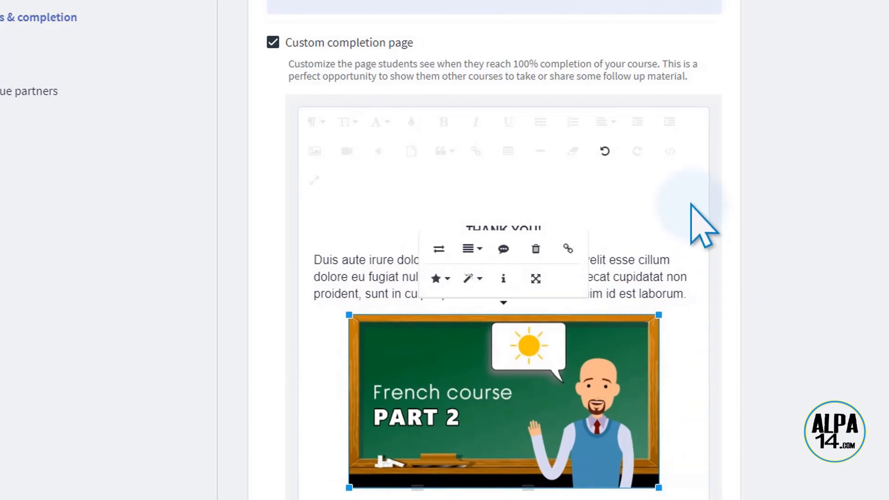
{"action": "left_click", "coordinate": [684, 258]}
{"action": "scroll", "coordinate": [674, 263], "scroll_direction": "down", "scroll_amount": 3}
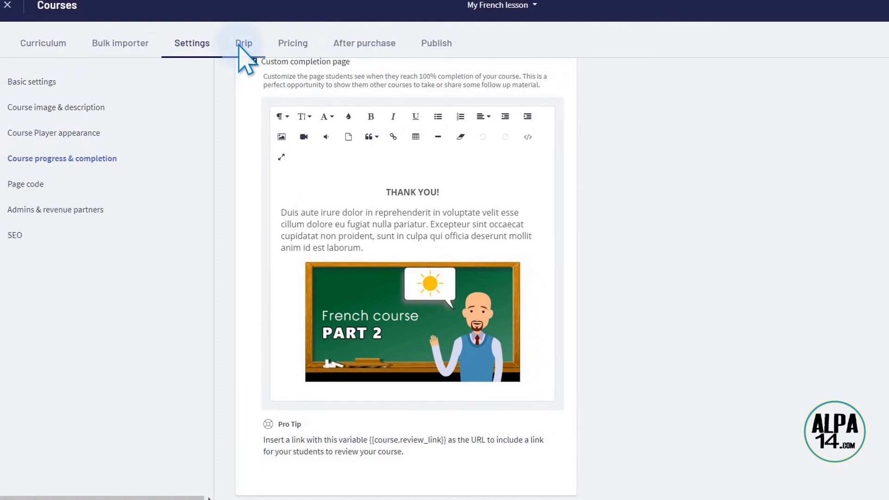
Step: Create a drip schedule for the course and set its drip type to Student course start date
{"action": "left_click", "coordinate": [242, 44]}
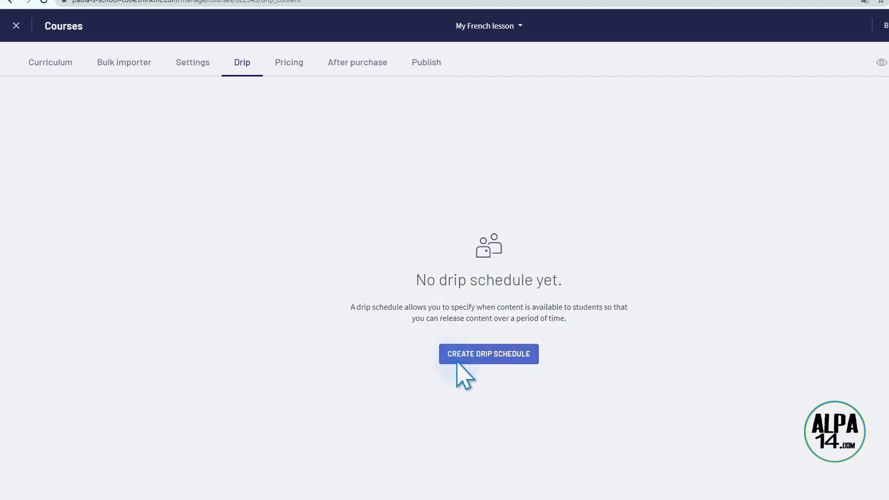
{"action": "left_click", "coordinate": [477, 355]}
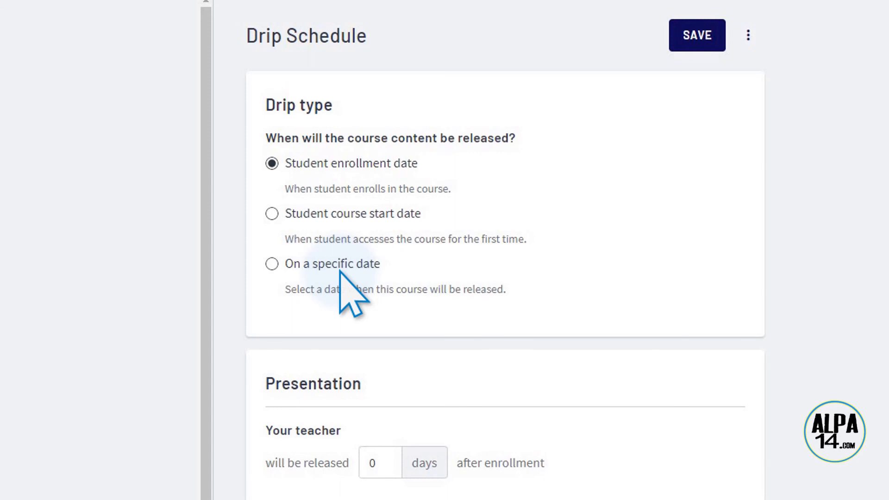
{"action": "scroll", "coordinate": [296, 116], "scroll_direction": "down", "scroll_amount": 2}
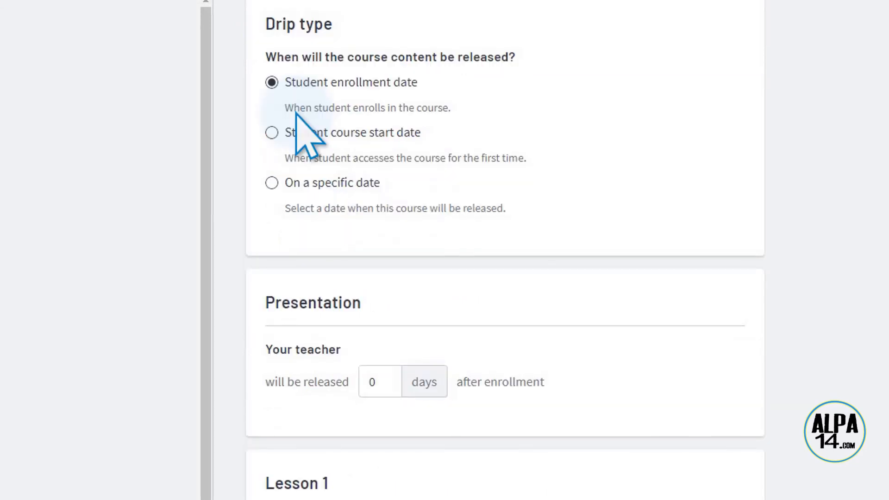
{"action": "left_click", "coordinate": [271, 133]}
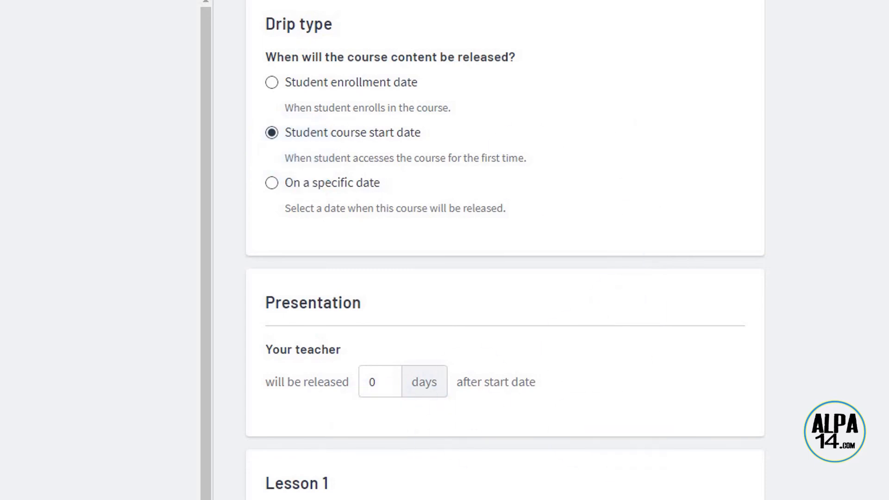
Step: Set "Assignment lesson1" in the drip schedule to be released 1 day after the start date
{"action": "scroll", "coordinate": [505, 250], "scroll_direction": "down", "scroll_amount": 8}
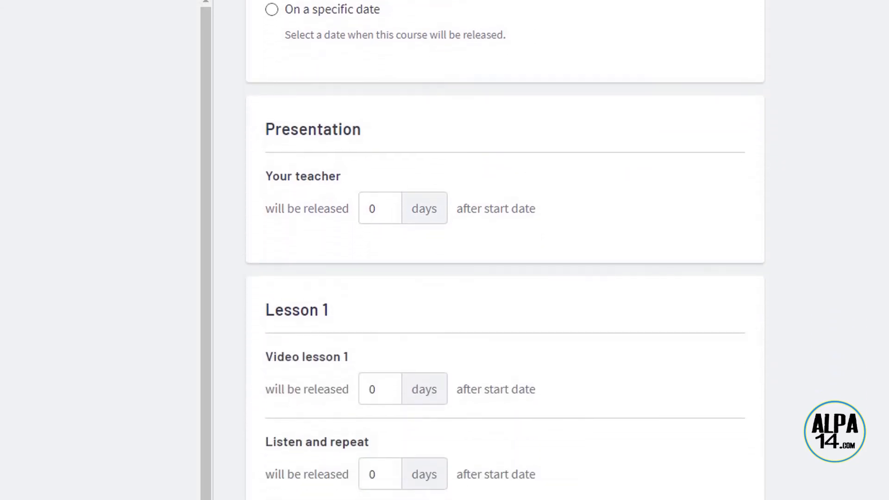
{"action": "scroll", "coordinate": [527, 472], "scroll_direction": "down", "scroll_amount": 5}
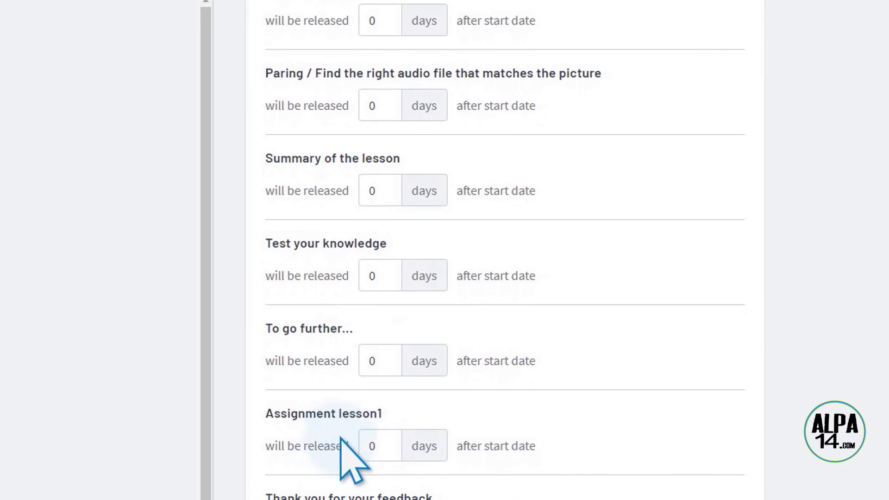
{"action": "left_click", "coordinate": [370, 440]}
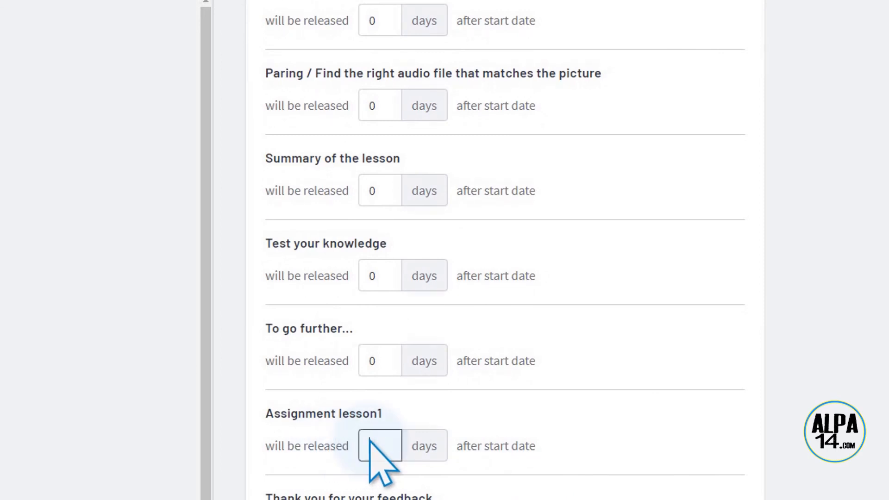
{"action": "type", "text": "1"}
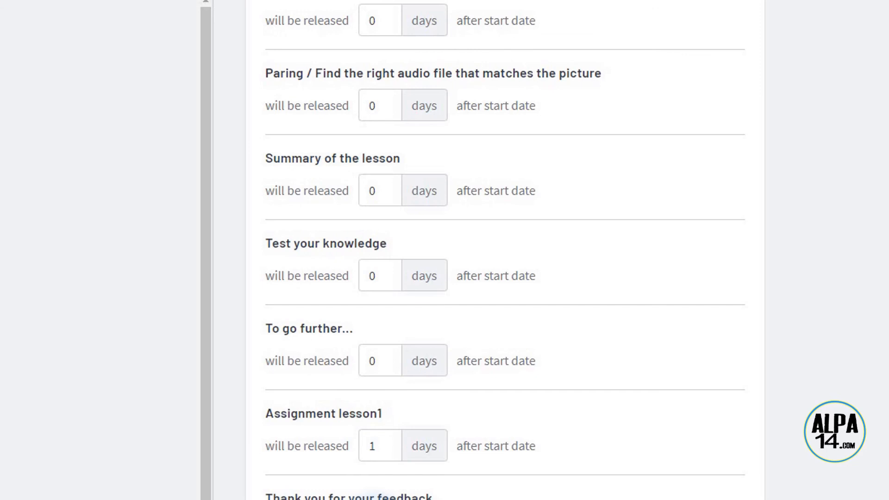
{"action": "scroll", "coordinate": [505, 250], "scroll_direction": "up", "scroll_amount": 15}
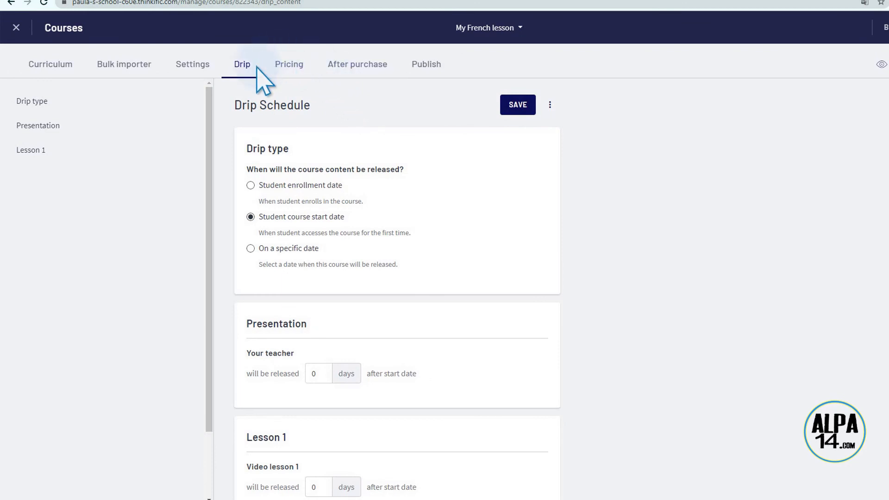
Step: Try One-time payment as the course's primary pricing and review the other payment and additional pricing options
{"action": "left_click", "coordinate": [289, 70]}
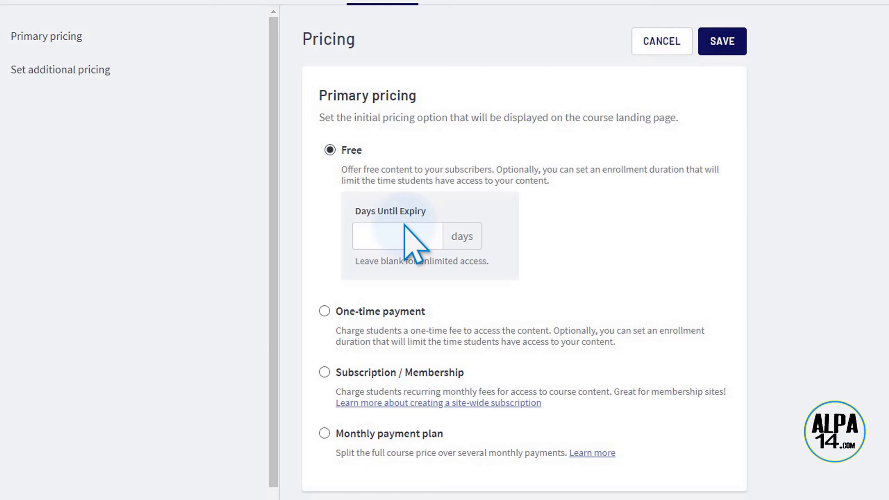
{"action": "left_click", "coordinate": [324, 311]}
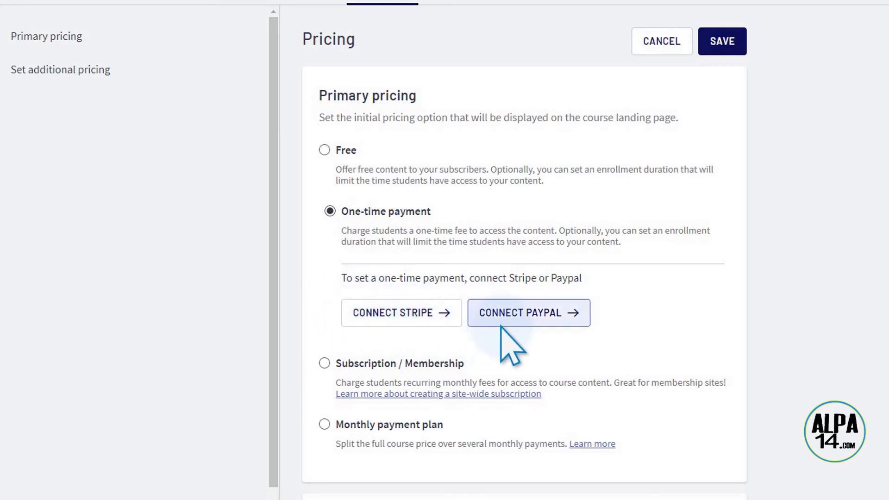
{"action": "scroll", "coordinate": [625, 311], "scroll_direction": "down", "scroll_amount": 1}
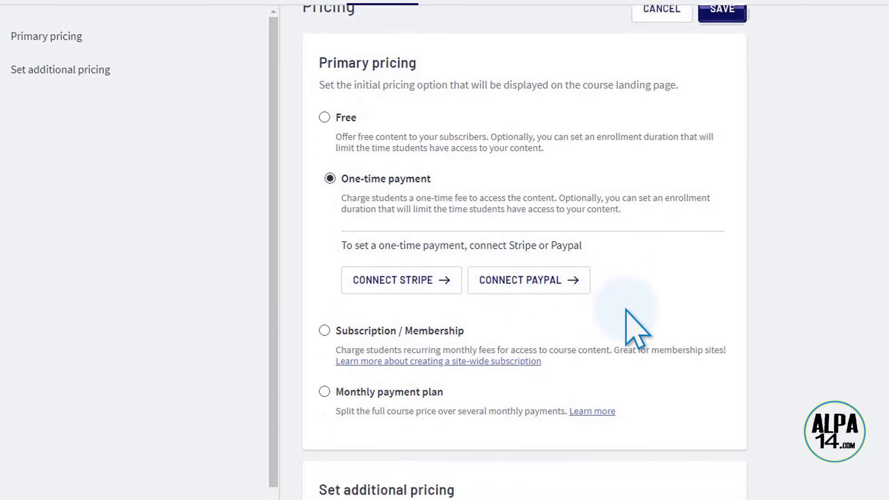
{"action": "scroll", "coordinate": [626, 310], "scroll_direction": "down", "scroll_amount": 1}
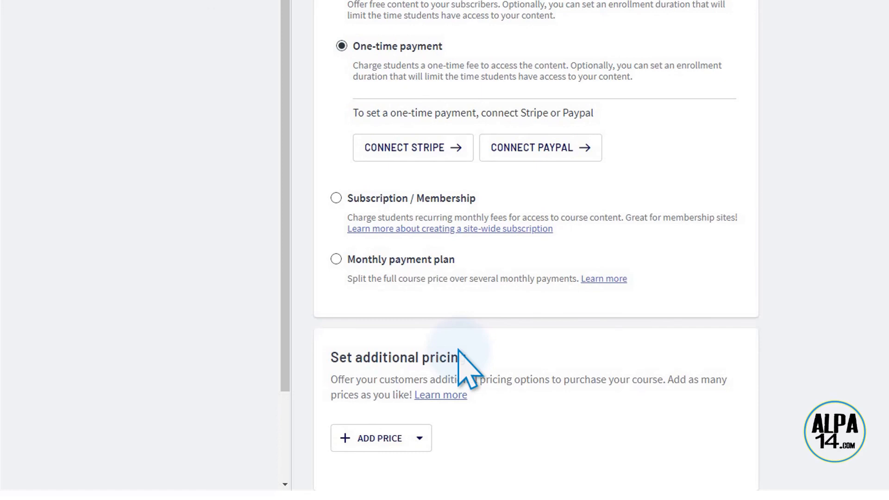
Step: Discard the unsaved pricing change and set the course publish status to Published
{"action": "left_click", "coordinate": [428, 62]}
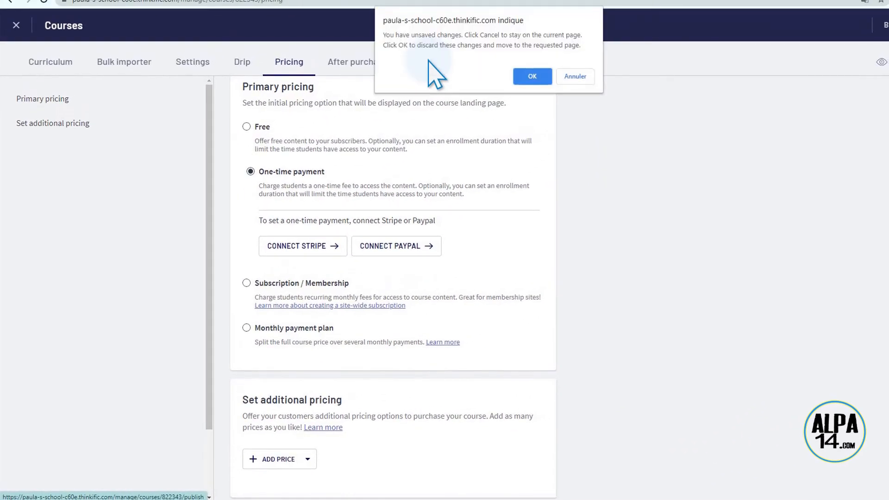
{"action": "left_click", "coordinate": [532, 77]}
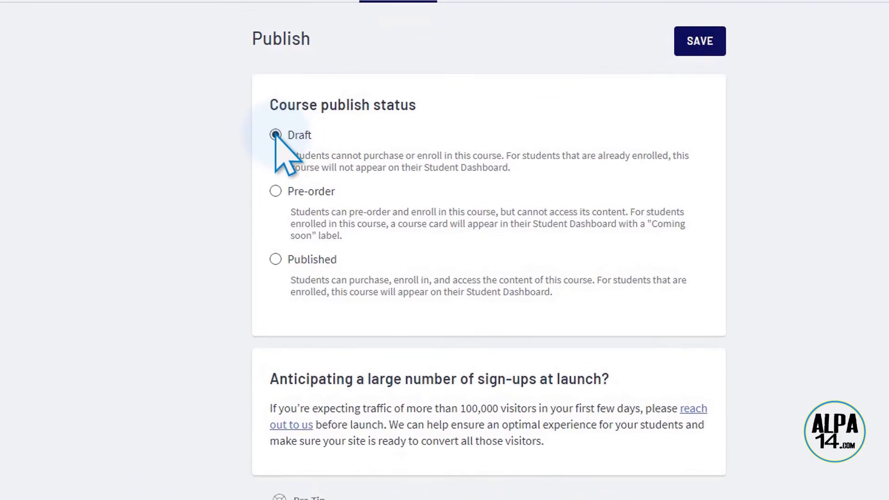
{"action": "left_click", "coordinate": [274, 259]}
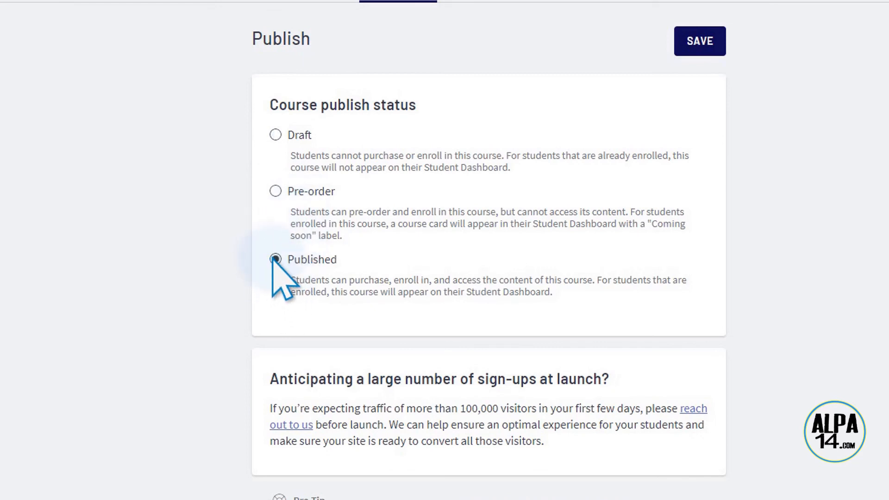